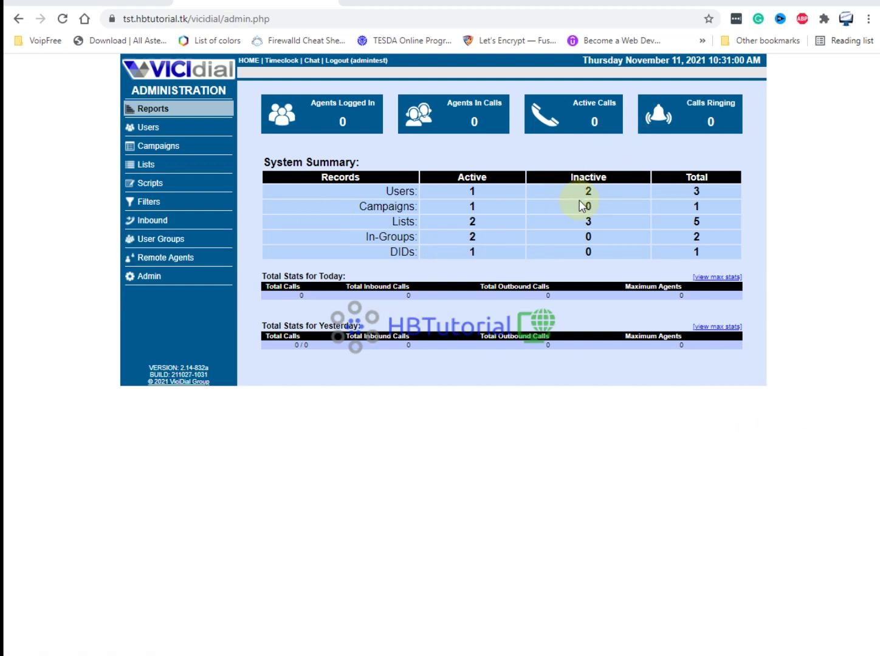
Go to the server stats and reports page.
left_click_drag(217, 18, 311, 17)
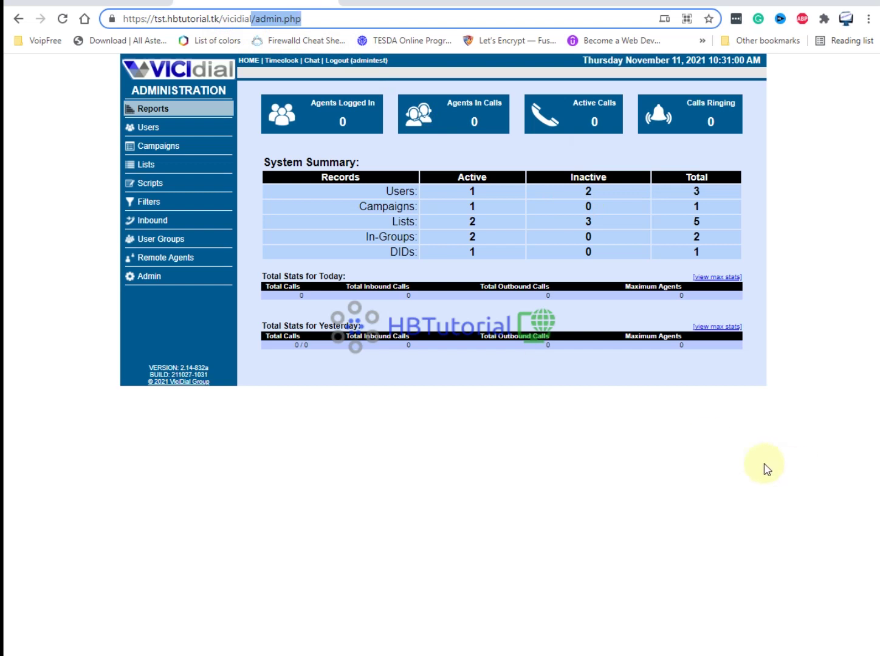
left_click(699, 457)
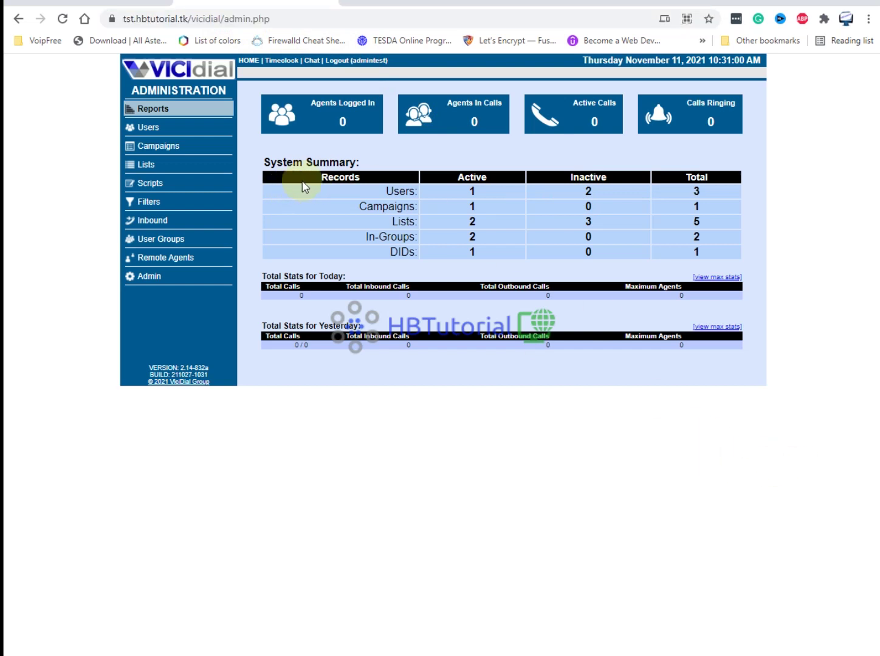
left_click(706, 426)
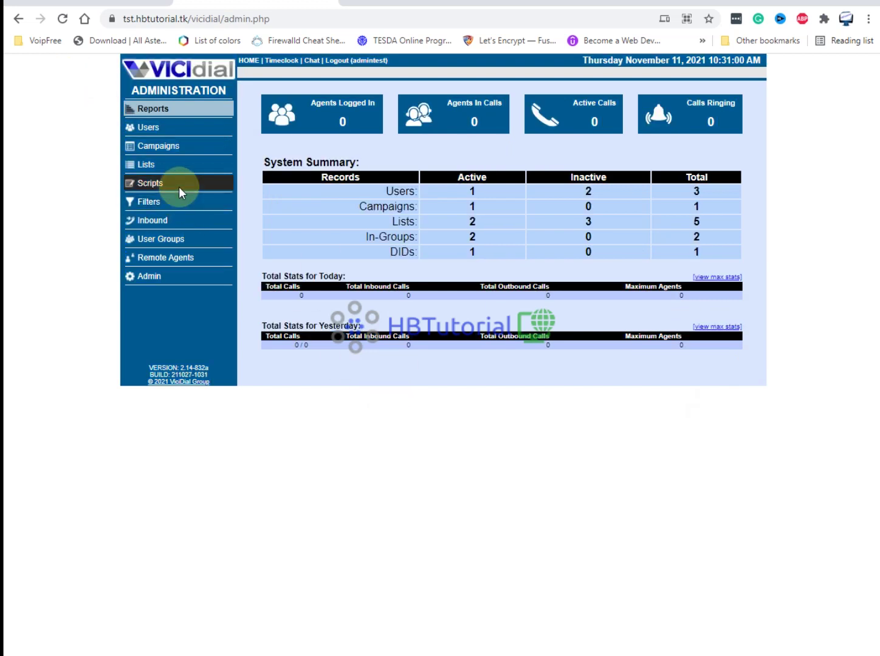
left_click(155, 109)
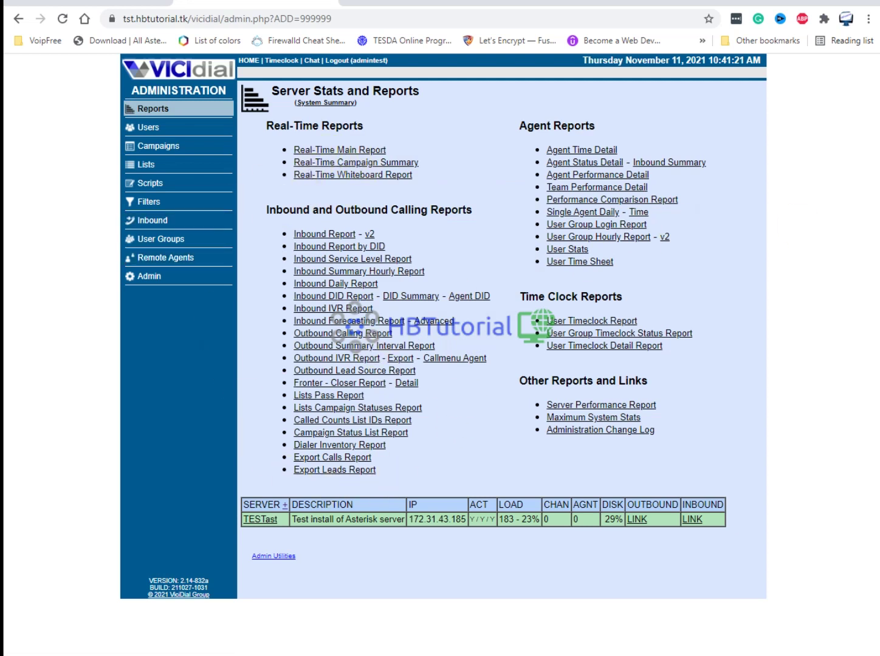
Open the hidden Admin Utilities page with its debug pages, log reports and bulk tools.
left_click_drag(239, 620, 321, 566)
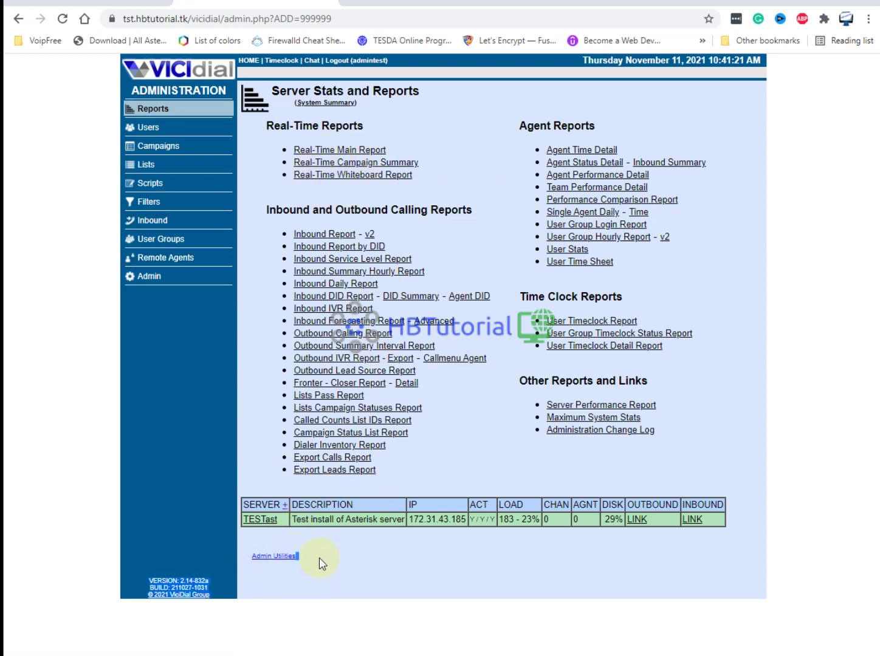
left_click(261, 589)
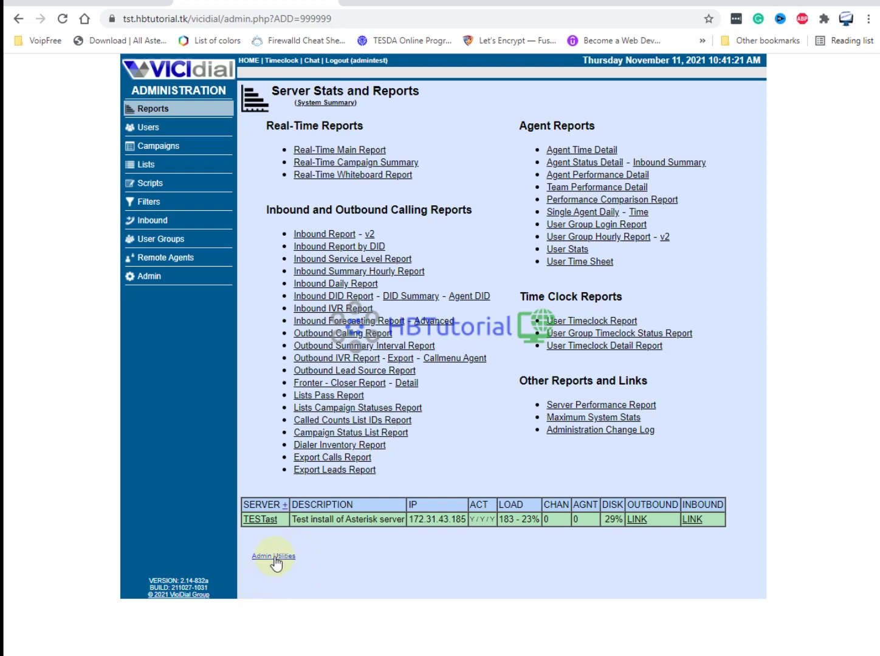
left_click(273, 558)
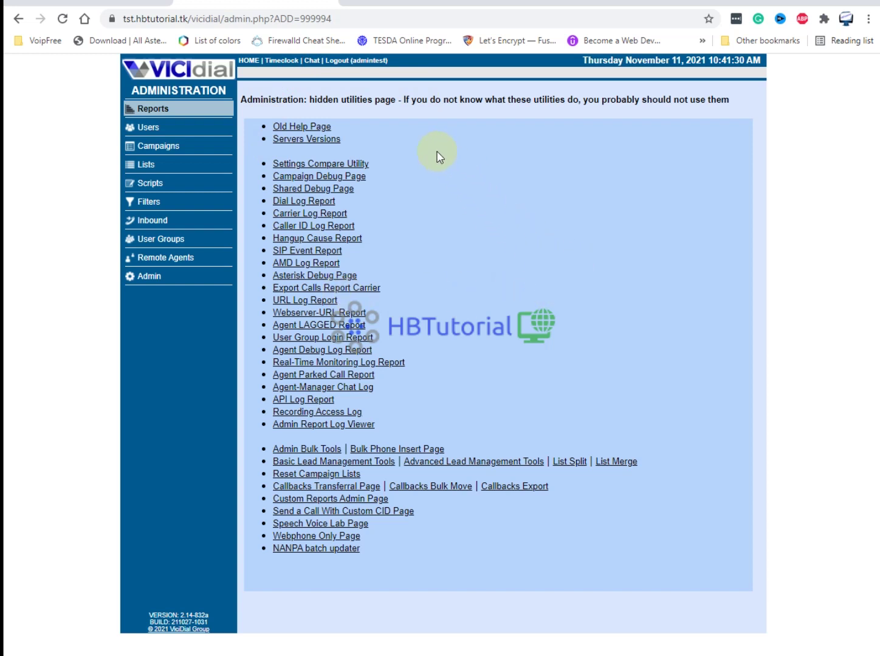
left_click_drag(343, 140, 452, 360)
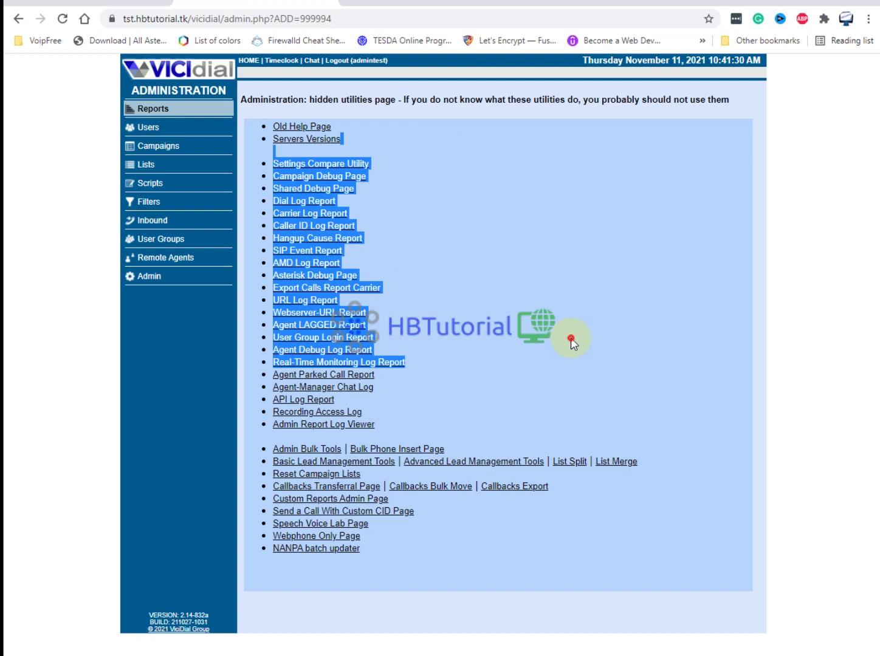
left_click(571, 339)
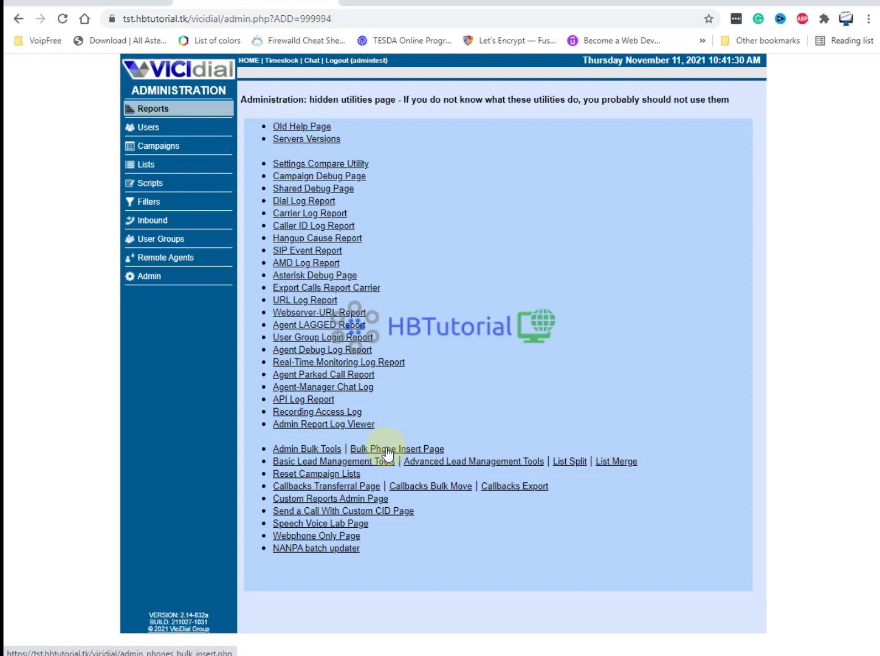
left_click_drag(389, 453, 425, 428)
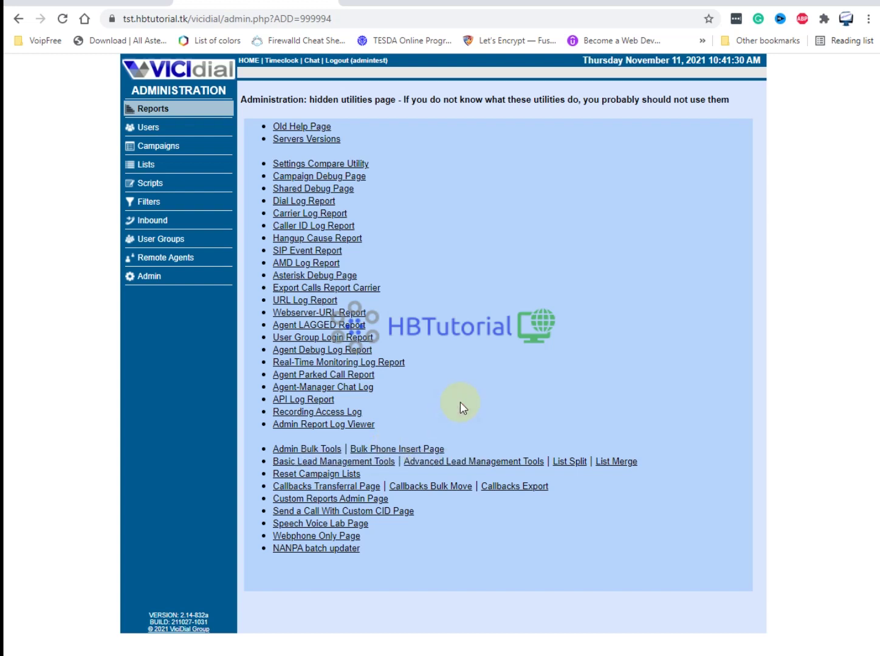
Open the Bulk Phone Insert page's Add Multi-Server Phones Form.
left_click(399, 451)
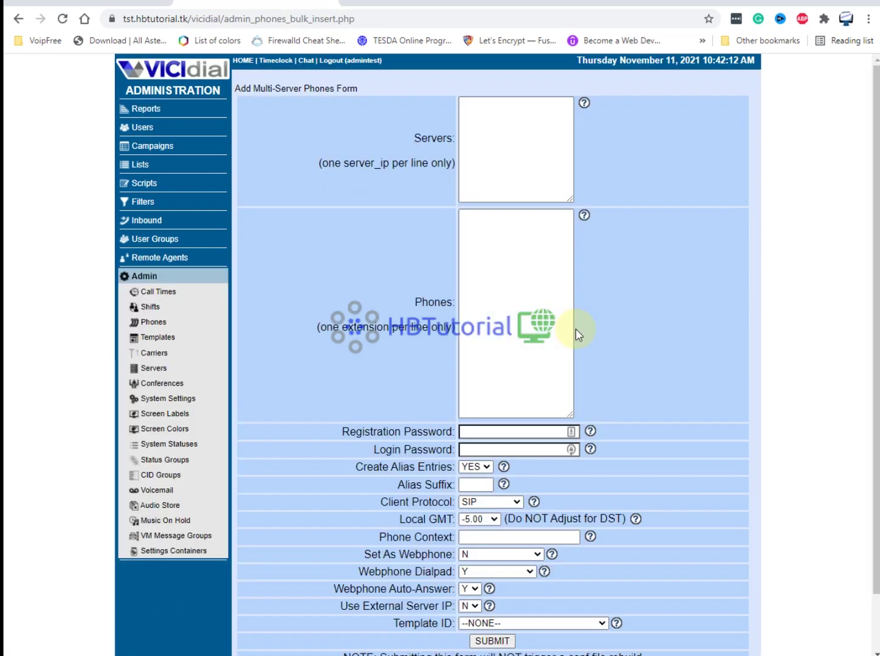
left_click(529, 160)
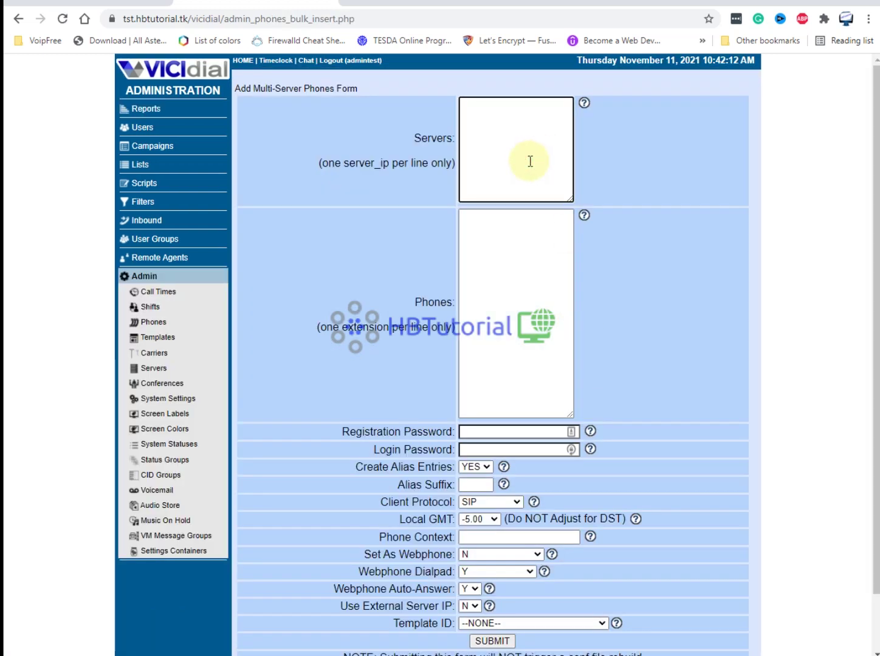
scroll(597, 417, "down", 1)
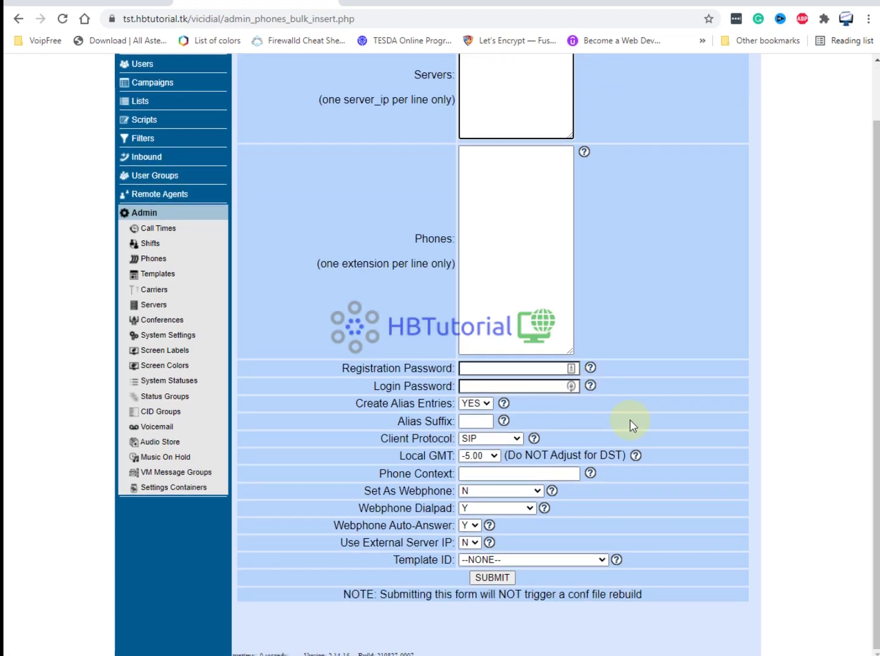
scroll(639, 417, "up", 1)
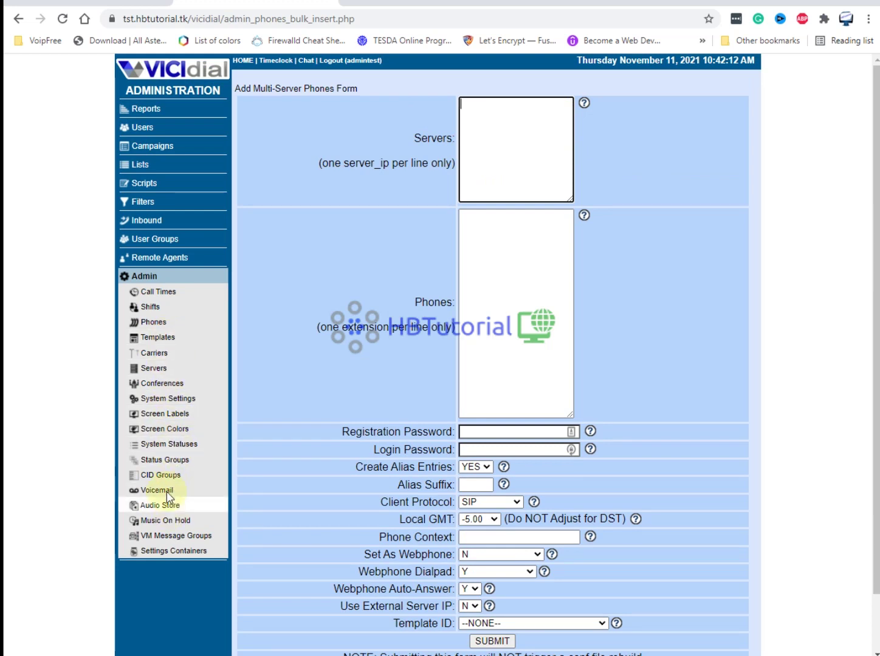
Copy server IP 172.31.43.185 from the TESTast server record in a new tab.
right_click(151, 369)
left_click(170, 376)
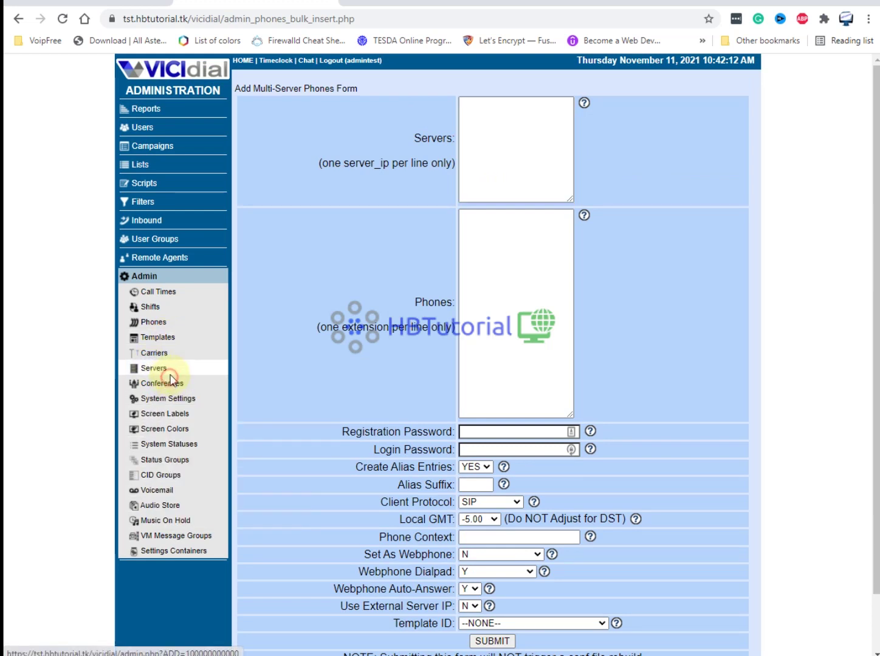
left_click(383, 9)
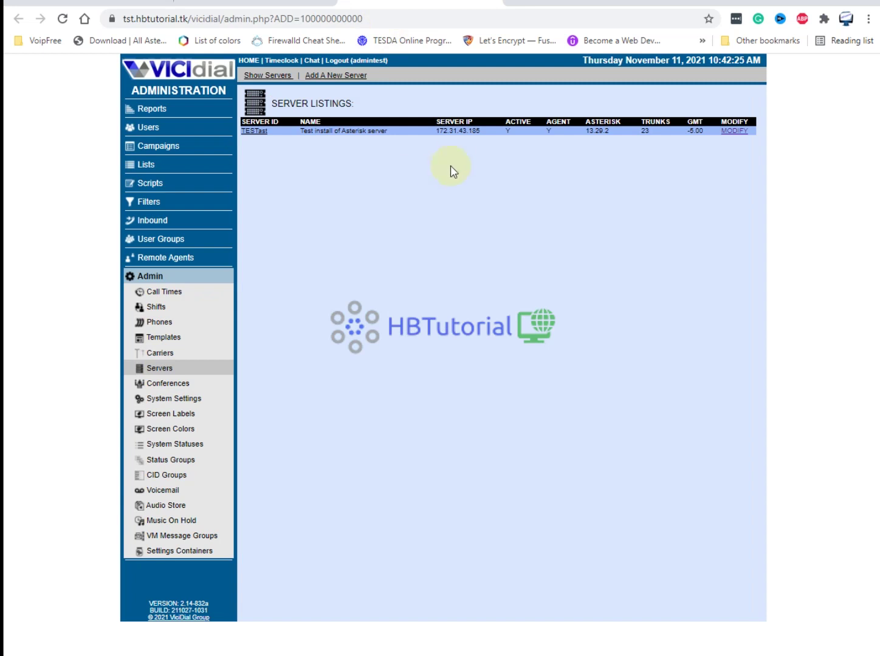
left_click_drag(480, 131, 436, 129)
left_click(438, 129)
right_click(450, 129)
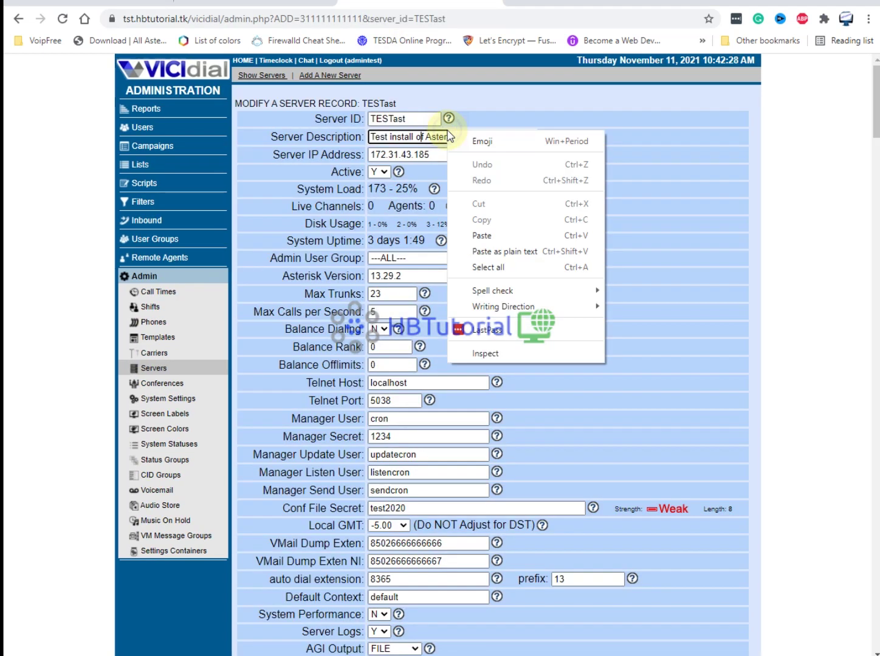
double_click(397, 154)
right_click(396, 155)
left_click(428, 203)
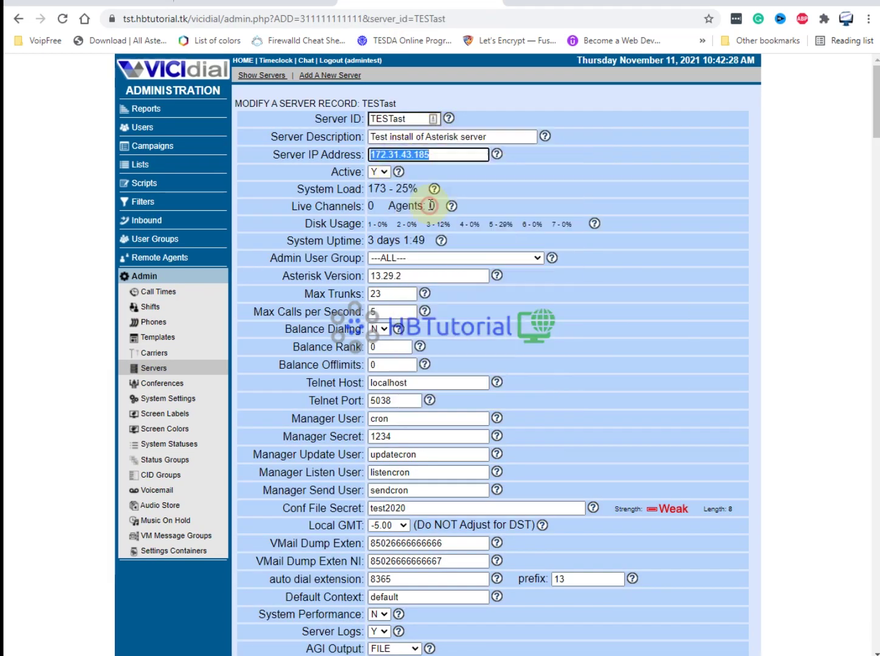
left_click(292, 6)
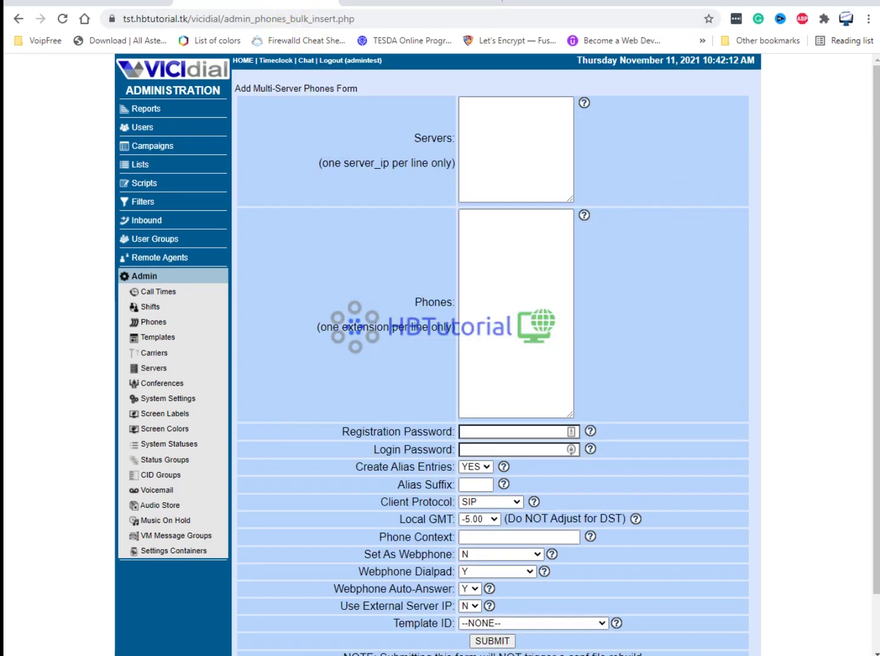
Paste 172.31.43.185 into the Servers box of the bulk phone form.
left_click(524, 135)
right_click(522, 134)
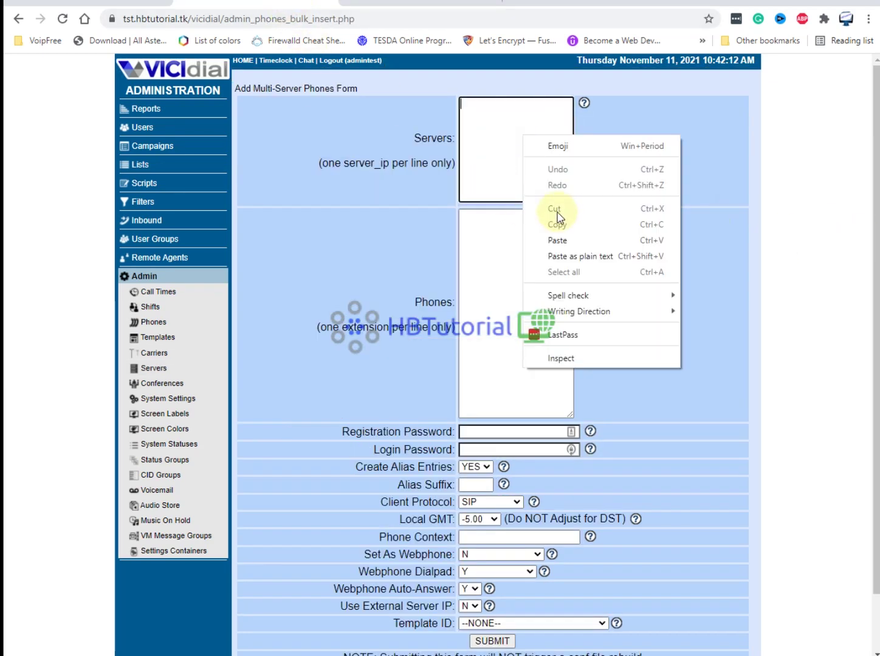
left_click(562, 241)
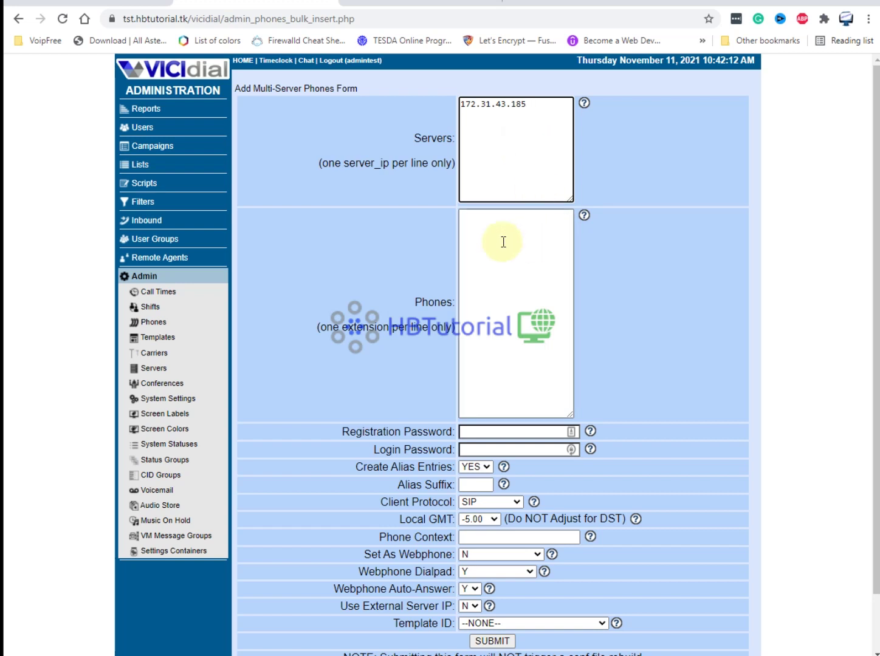
left_click_drag(318, 327, 459, 301)
left_click(442, 316)
left_click(512, 225)
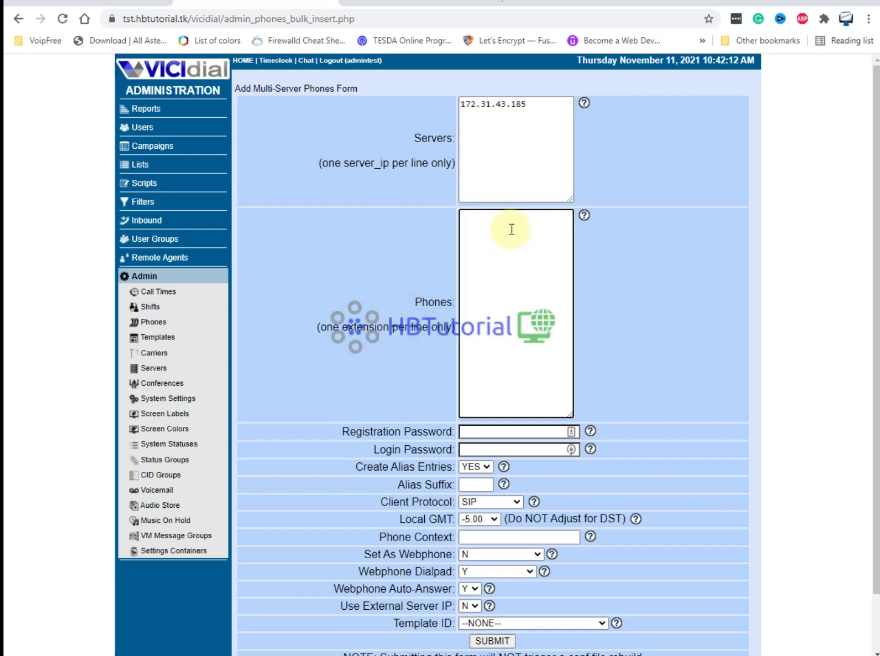
Fill the Phones box with eleven extensions, agent800100 through agent800110, one per line.
type("agent800100")
left_click_drag(521, 230, 383, 227)
left_click(496, 231)
left_click(529, 214)
key("ctrl+v")
key("ctrl+v")
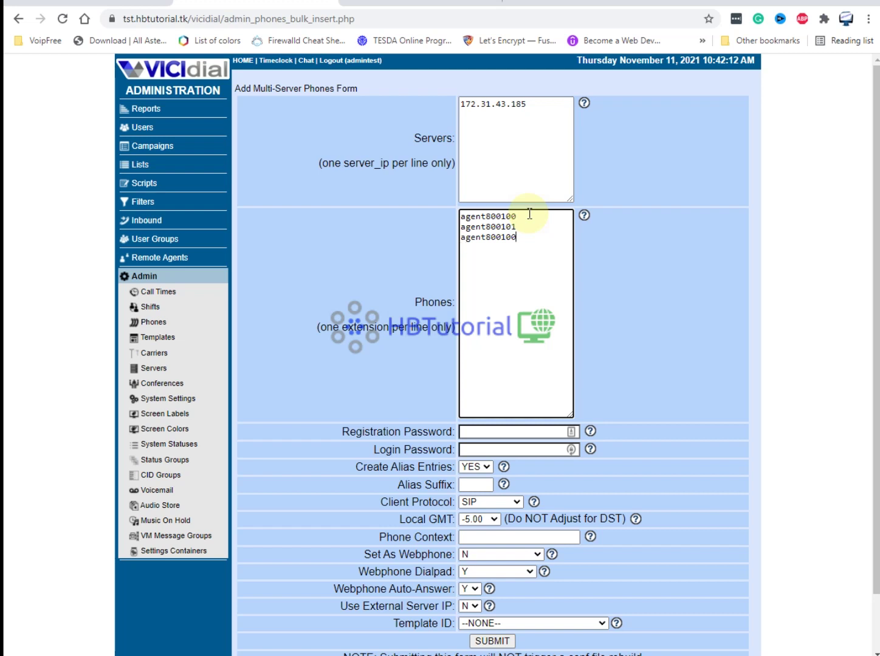
key("ctrl+v")
key("ctrl+v")
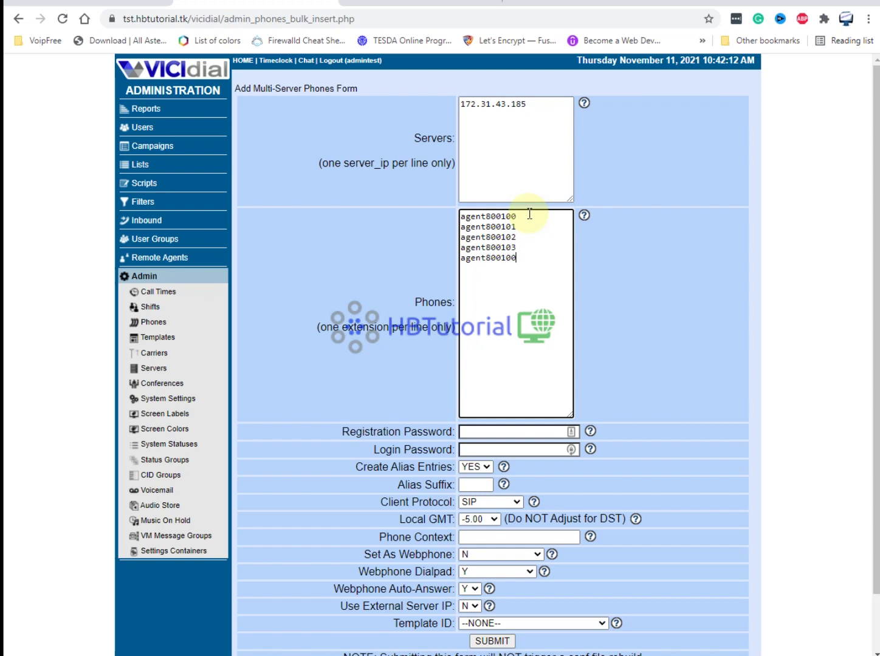
key("ctrl+v")
key("ctrl+v")
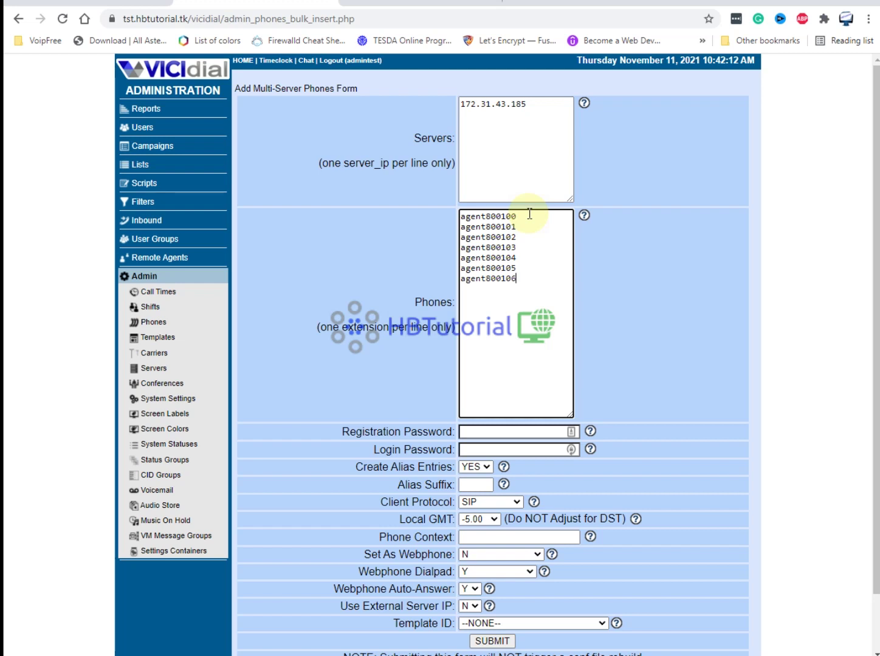
key("ctrl+v")
key("BackSpace")
key("BackSpace")
key("BackSpace")
key("BackSpace")
key("BackSpace")
key("BackSpace")
key("BackSpace")
key("BackSpace")
key("BackSpace")
key("ctrl+v")
key("ctrl+v")
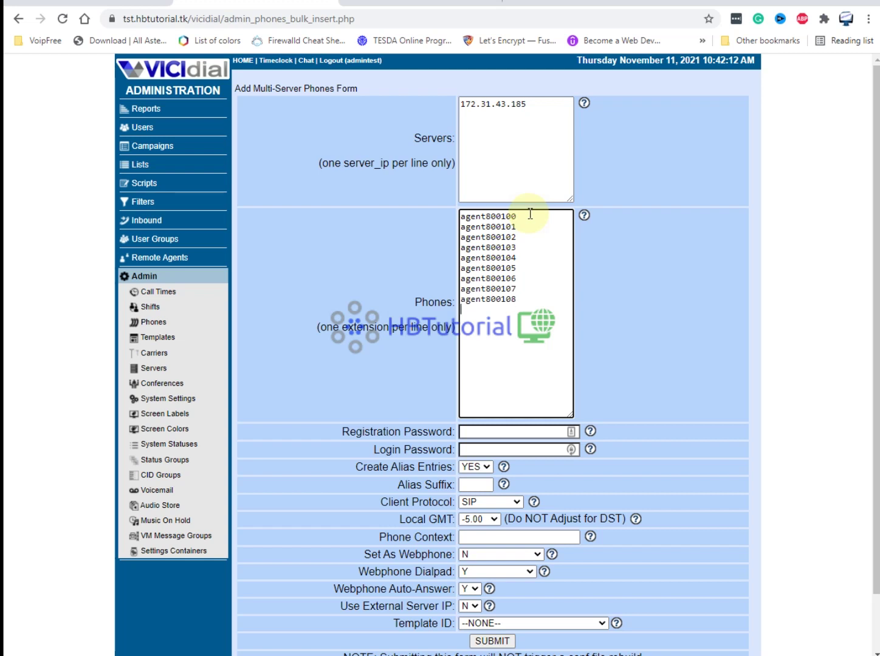
key("ctrl+v")
key("Return")
key("ctrl+v")
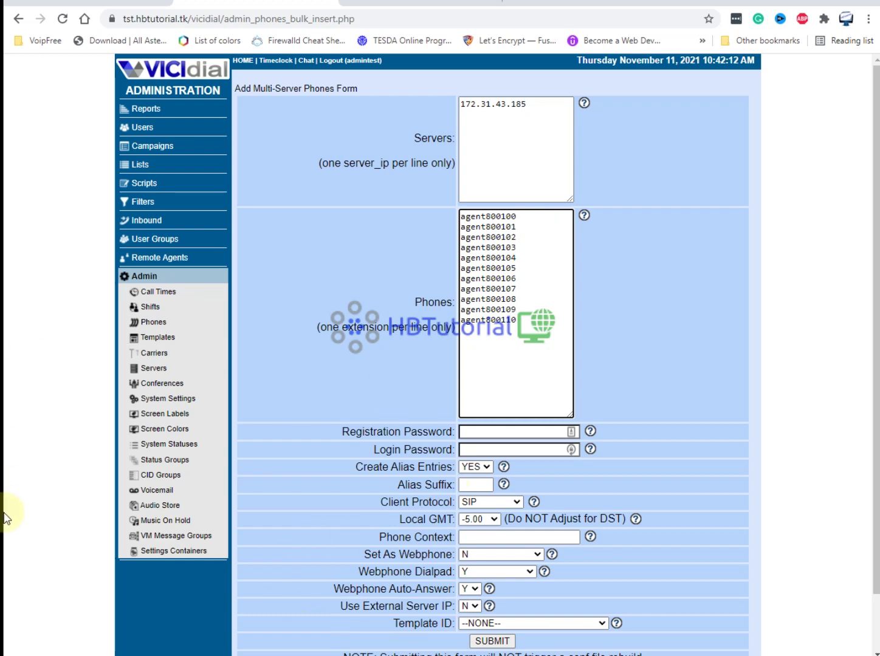
Start on Registration Password, dismissing the saved-password suggestions and password-manager sign-in prompt.
left_click(613, 394)
scroll(613, 394, "down", 2)
left_click(472, 368)
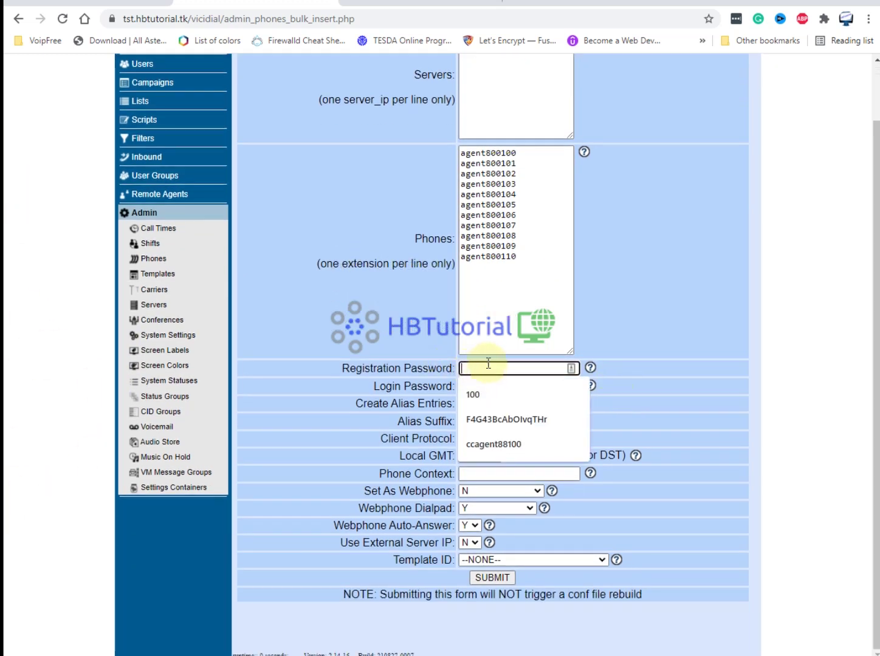
left_click(391, 372)
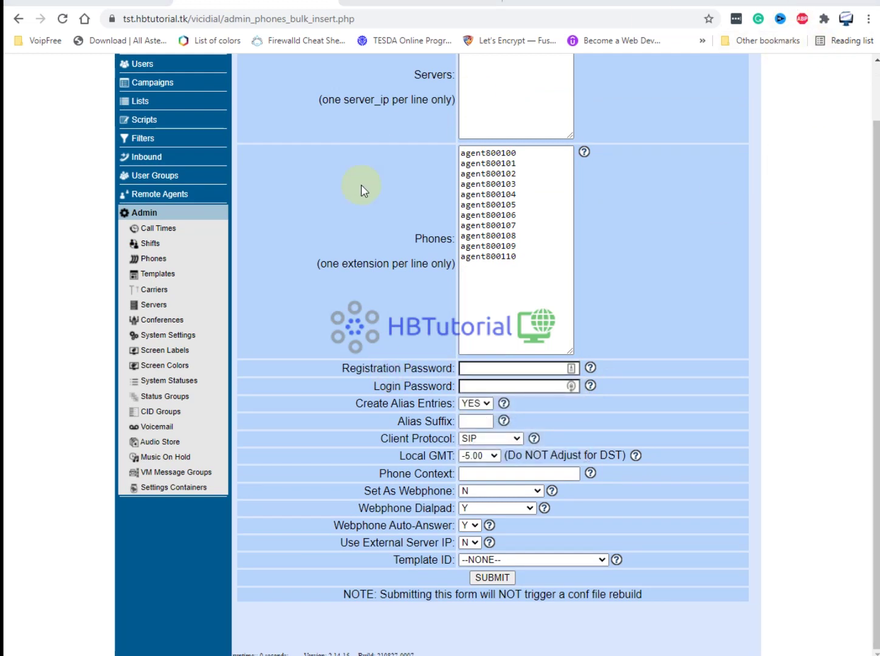
left_click(474, 371)
left_click_drag(362, 368, 384, 368)
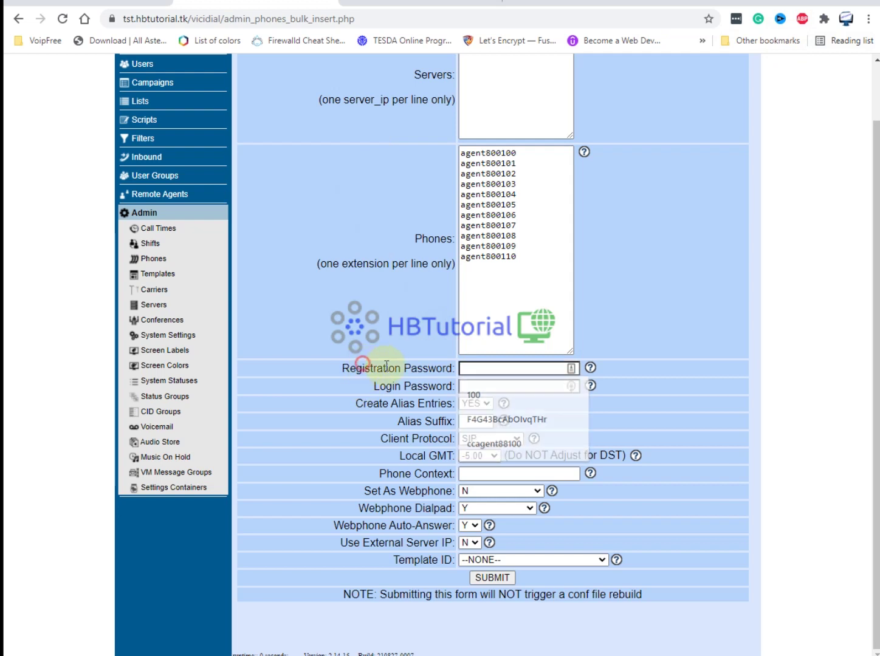
left_click(737, 20)
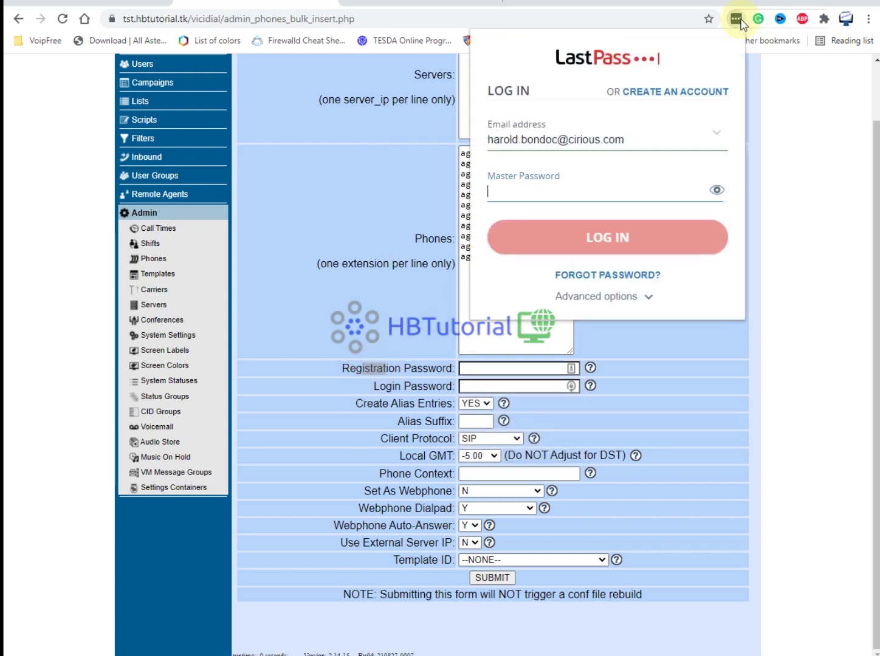
left_click(802, 191)
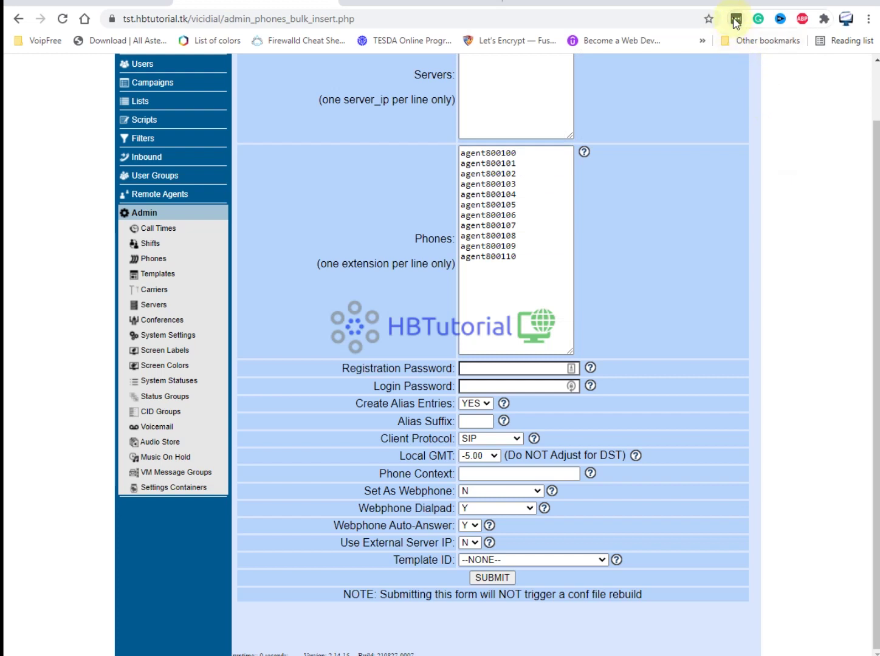
Close the password manager's vault tab and fill Registration Password with a saved password.
left_click(571, 388)
left_click(572, 387)
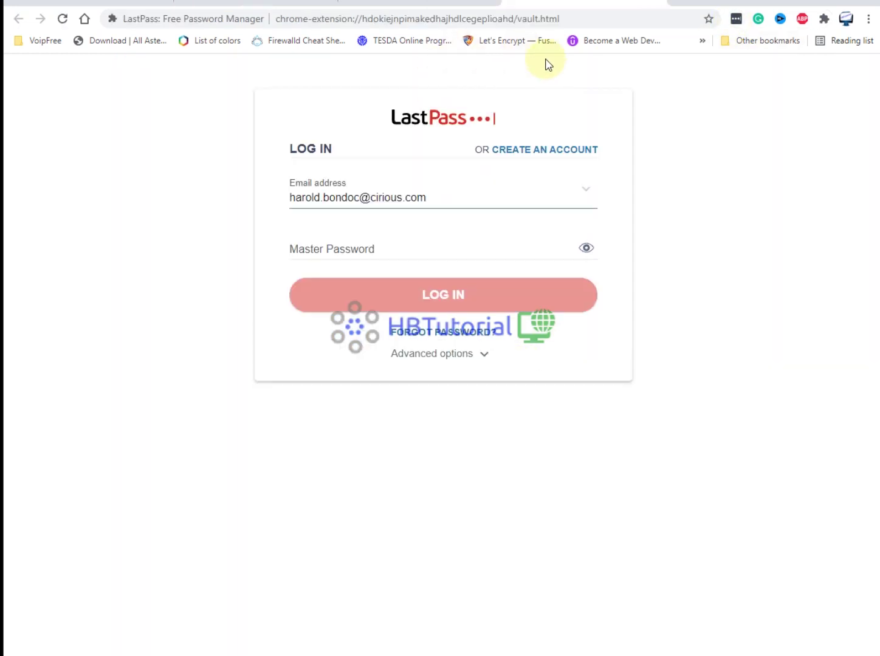
left_click(654, 7)
left_click(617, 164)
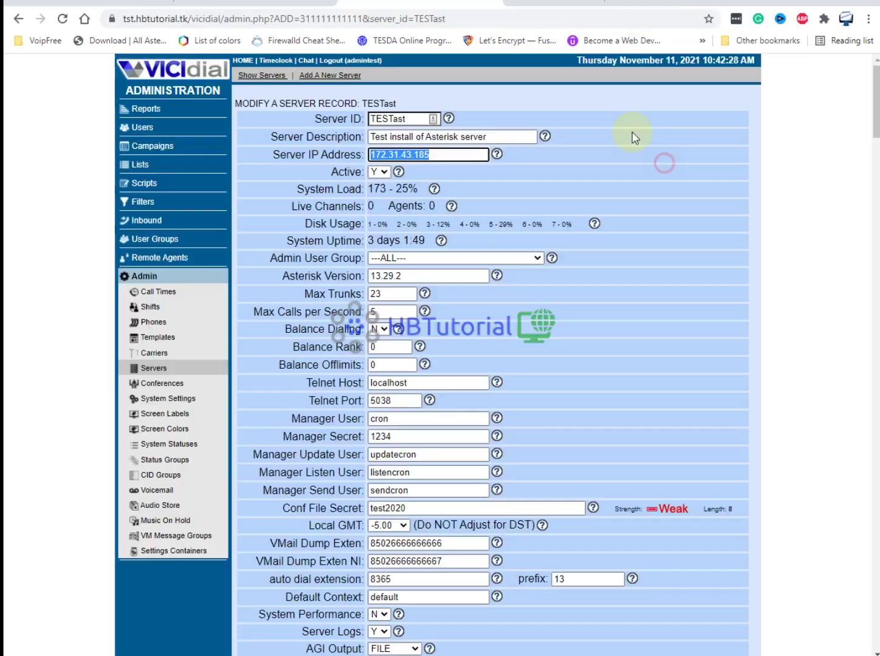
left_click(298, 6)
left_click(486, 367)
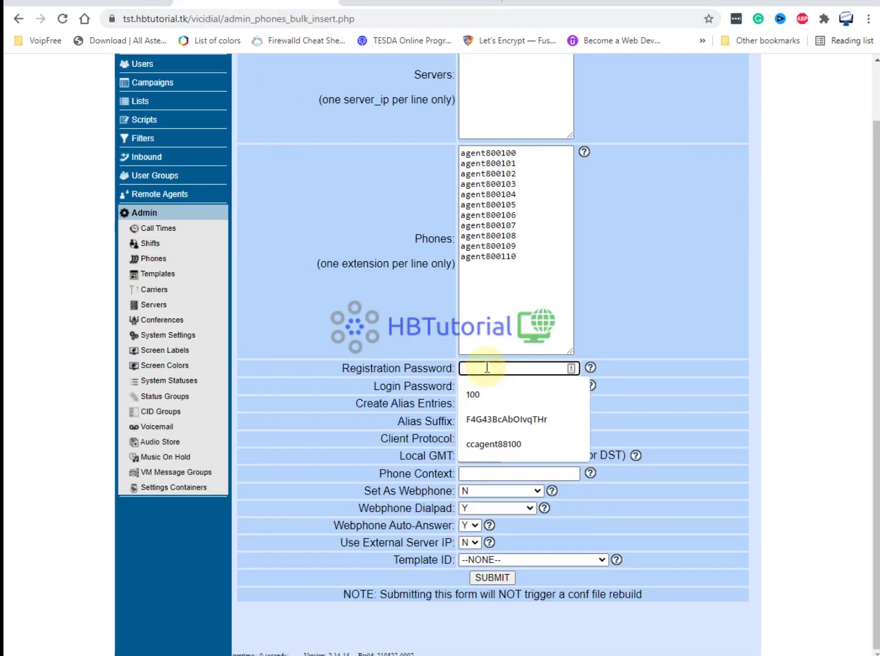
left_click(506, 420)
Enter the agent login password in the Login Password field.
left_click_drag(511, 369, 440, 369)
key("ctrl+c")
left_click(560, 387)
key("ctrl+v")
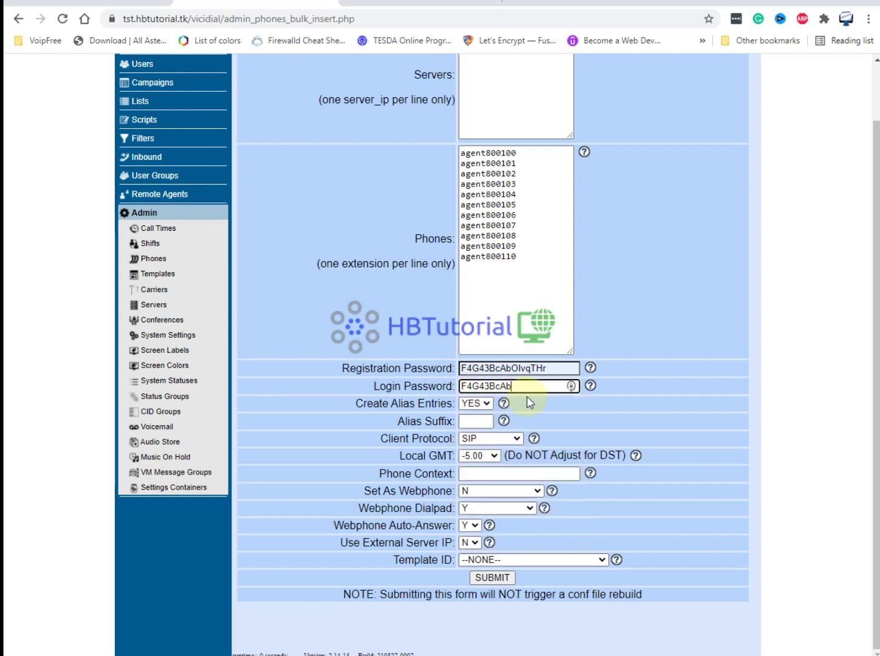
left_click_drag(526, 387, 349, 393)
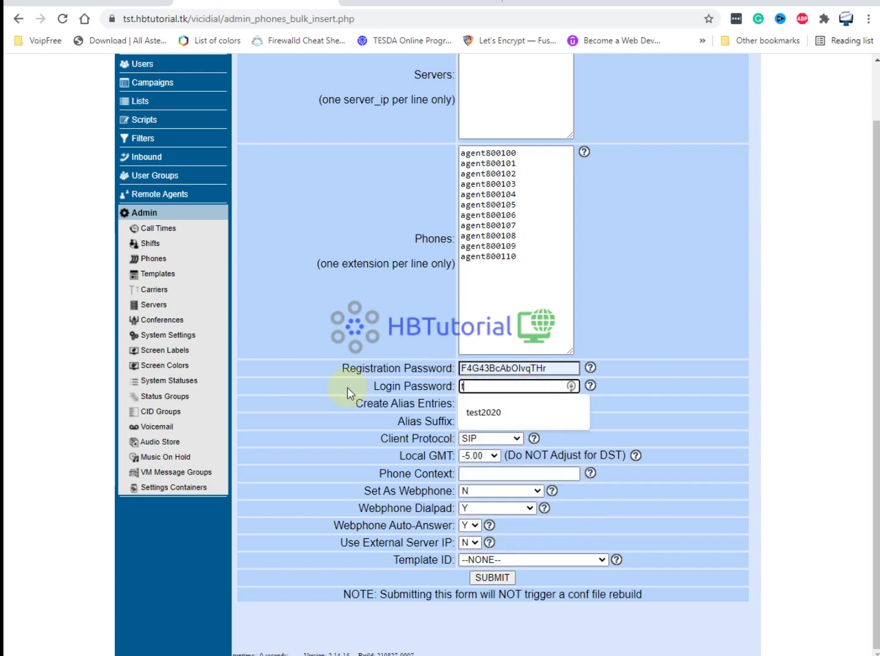
left_click_drag(362, 404, 467, 422)
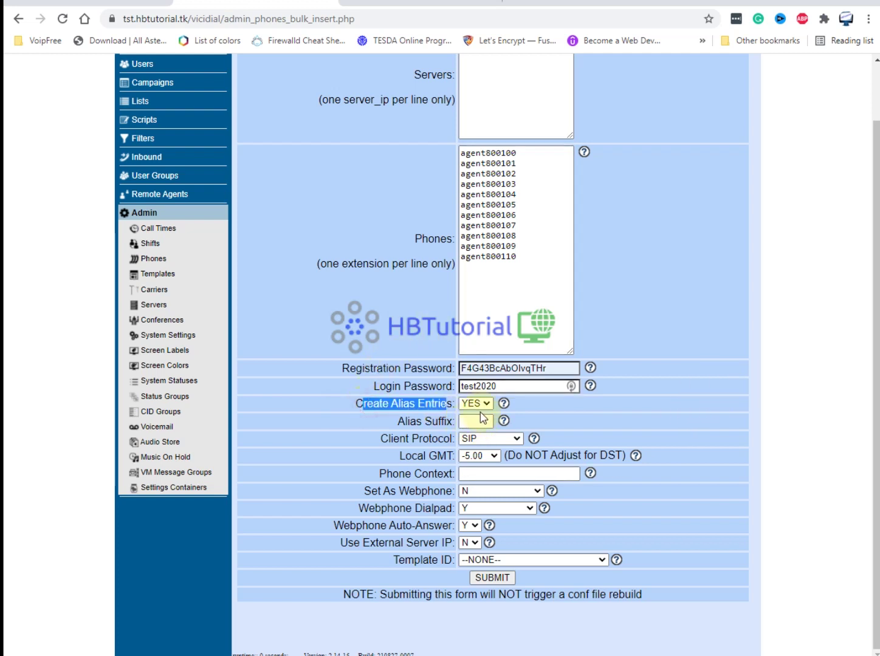
left_click(476, 404)
Set Create Alias Entries to NO and review the Alias Suffix help.
left_click(480, 424)
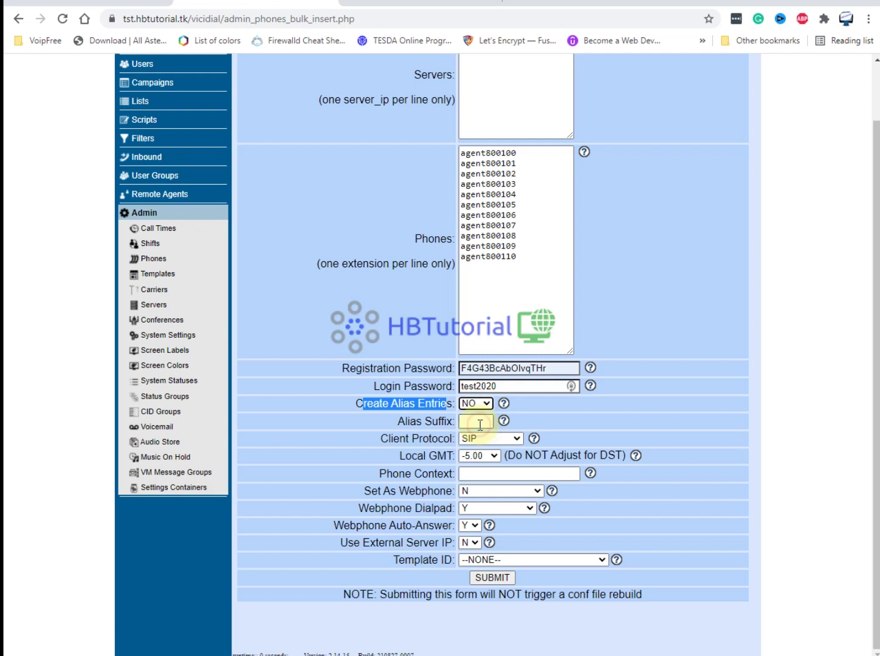
left_click(463, 421)
left_click(504, 421)
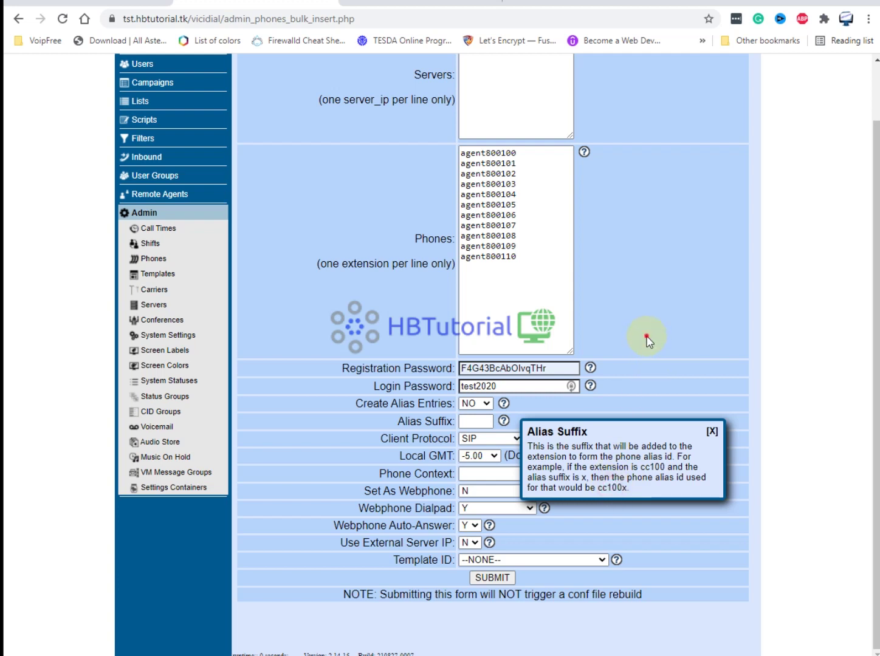
left_click_drag(485, 260, 461, 262)
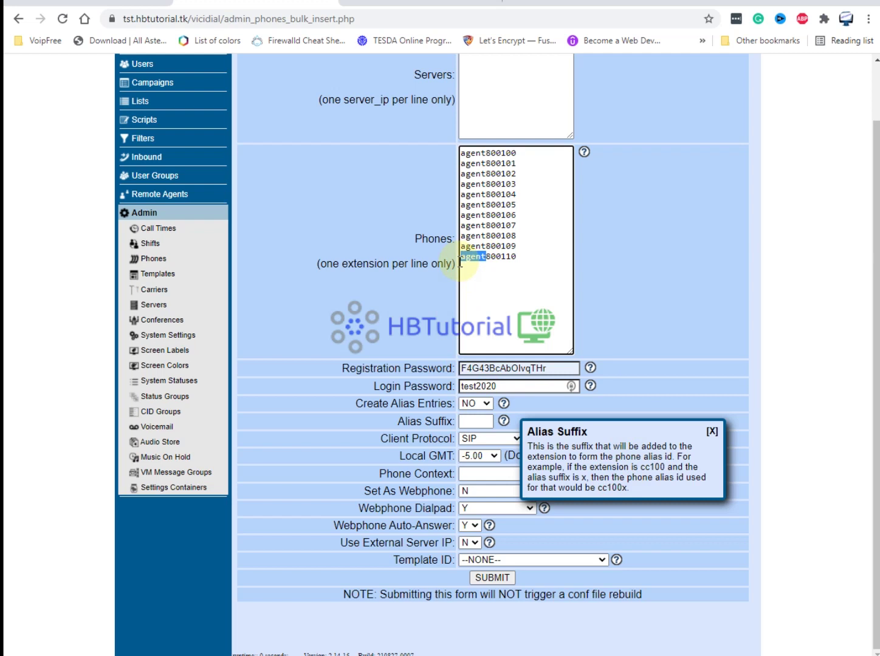
left_click(699, 283)
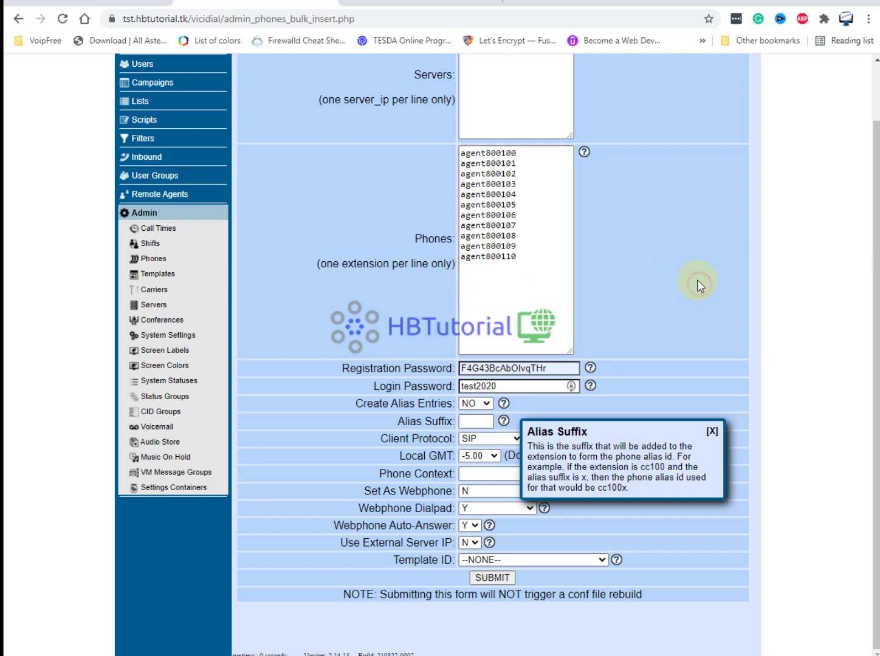
left_click(714, 432)
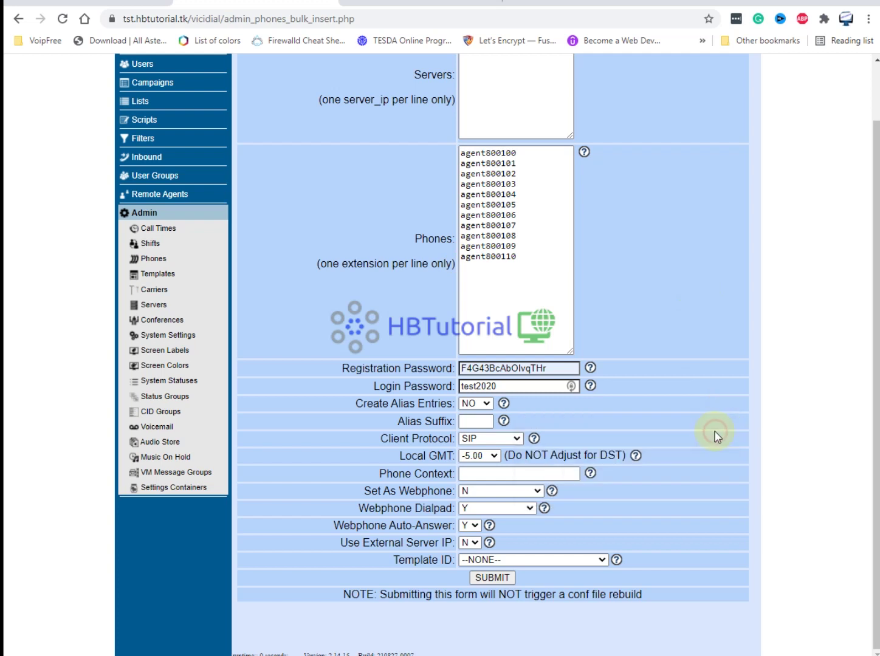
Fill Phone Context with default-none from autofill.
left_click(476, 474)
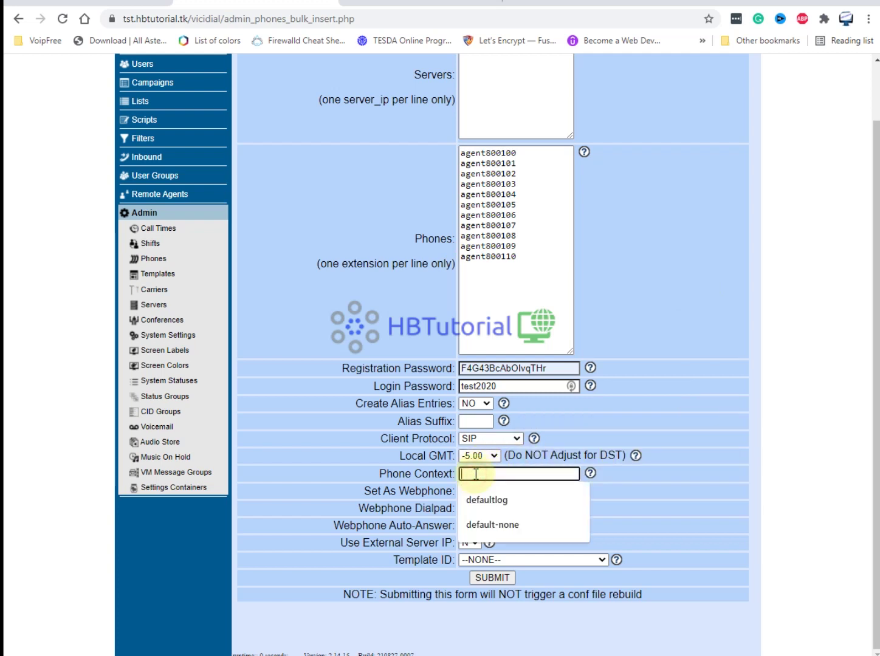
left_click(529, 530)
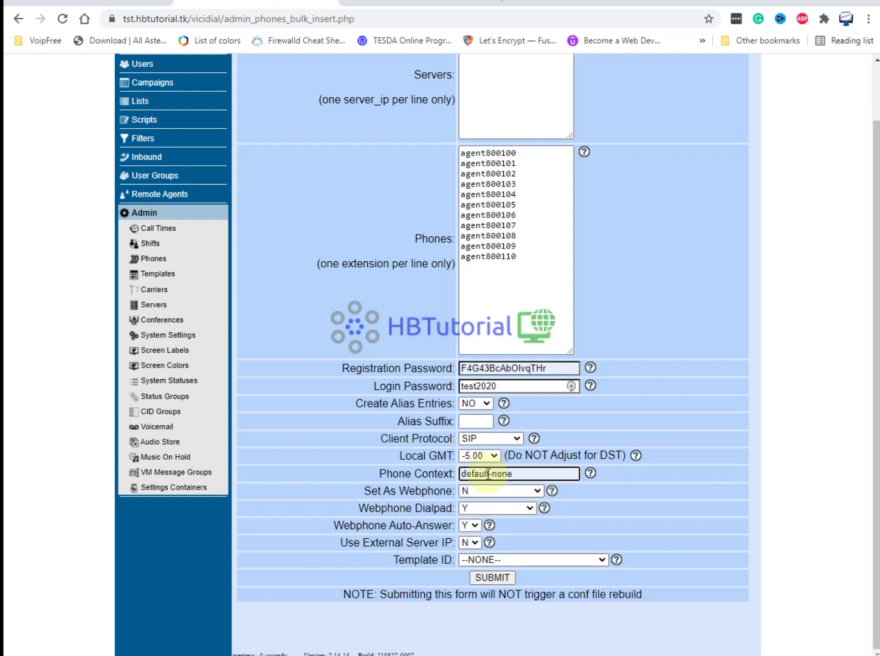
left_click_drag(514, 474, 437, 474)
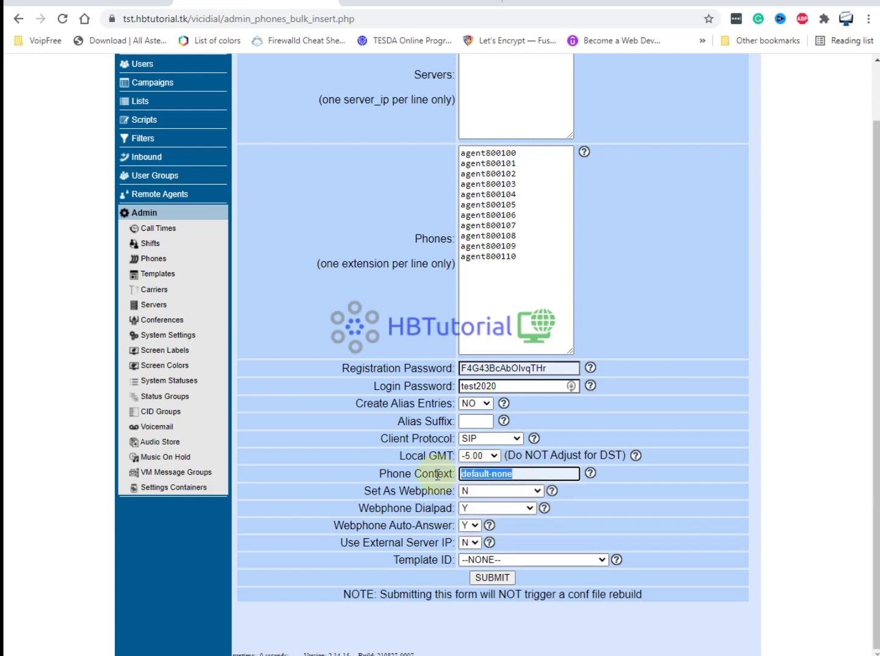
left_click(531, 473)
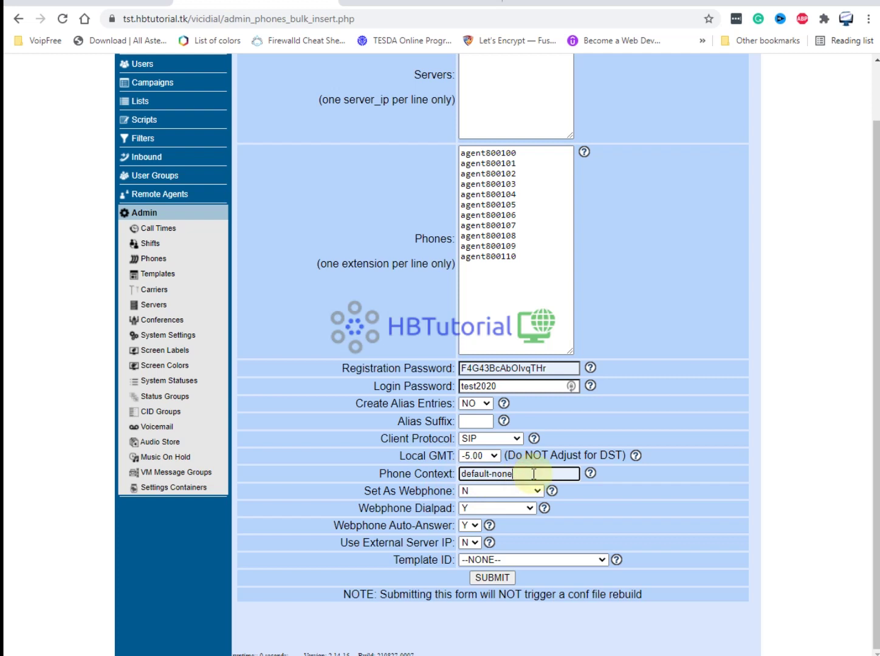
left_click_drag(531, 473, 424, 465)
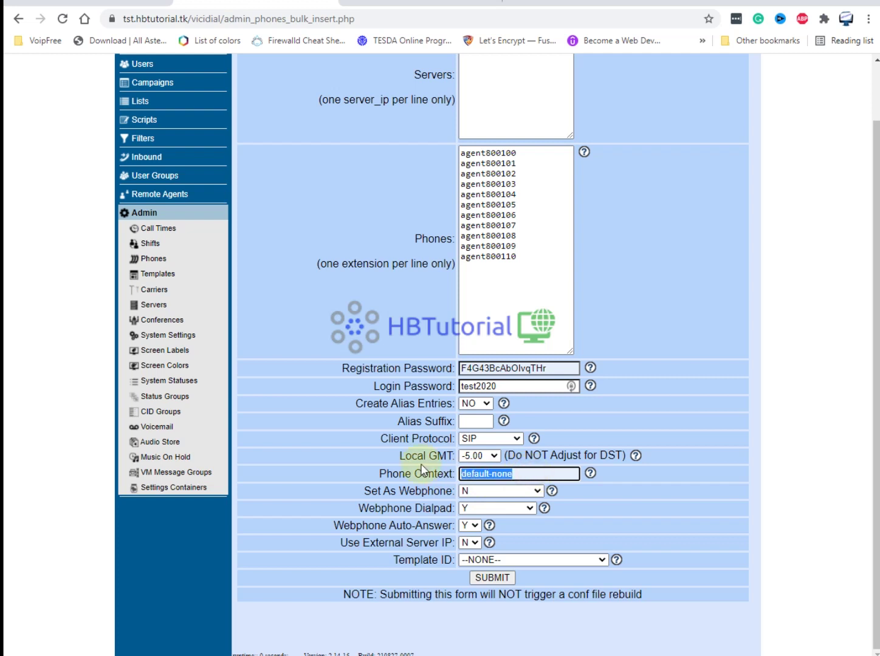
left_click(722, 404)
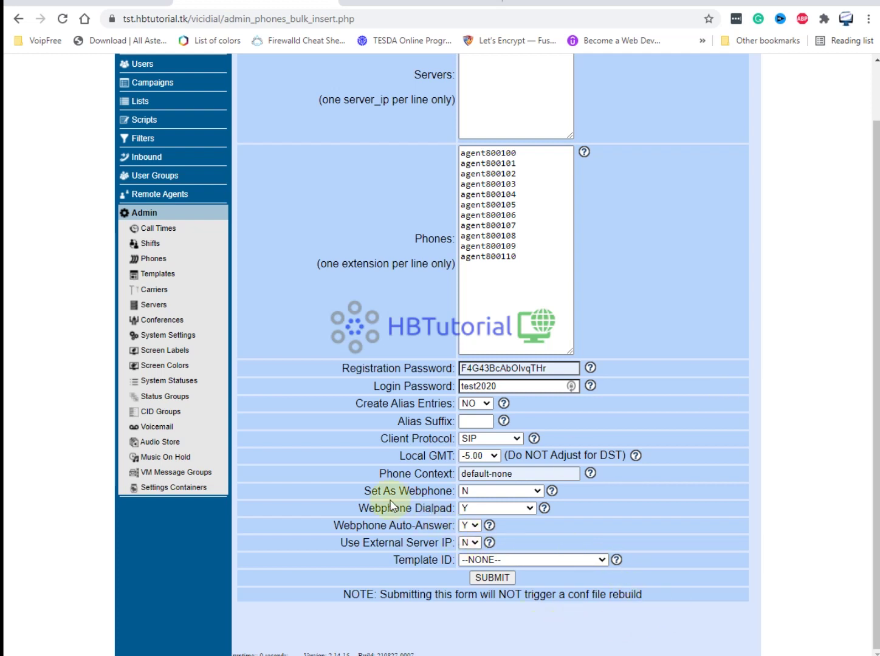
Try Set As Webphone Y, external server IP, and the WebRtc ViciPhone template.
left_click_drag(371, 490, 443, 487)
left_click(515, 492)
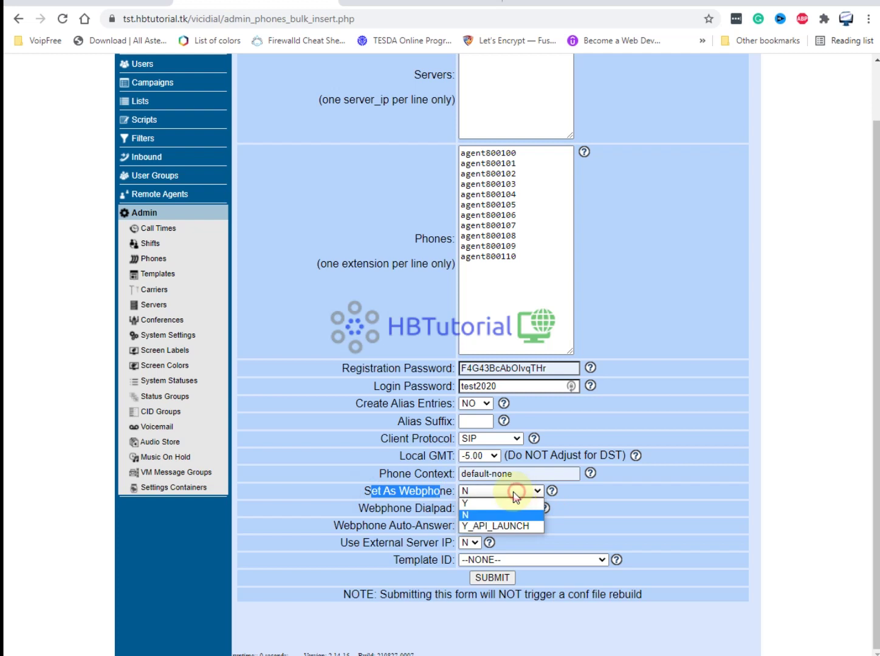
left_click(517, 516)
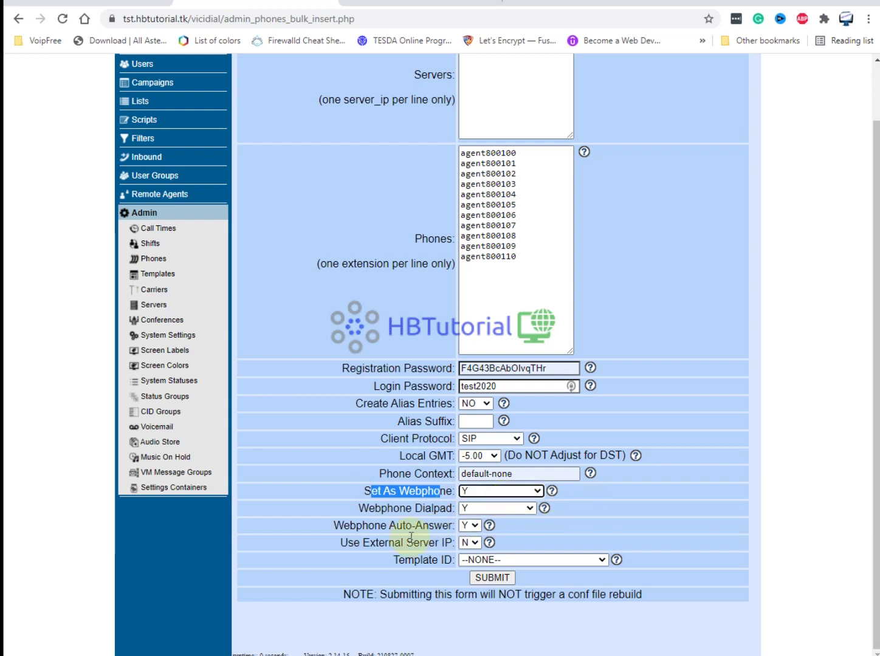
left_click(470, 543)
left_click(472, 556)
left_click(474, 560)
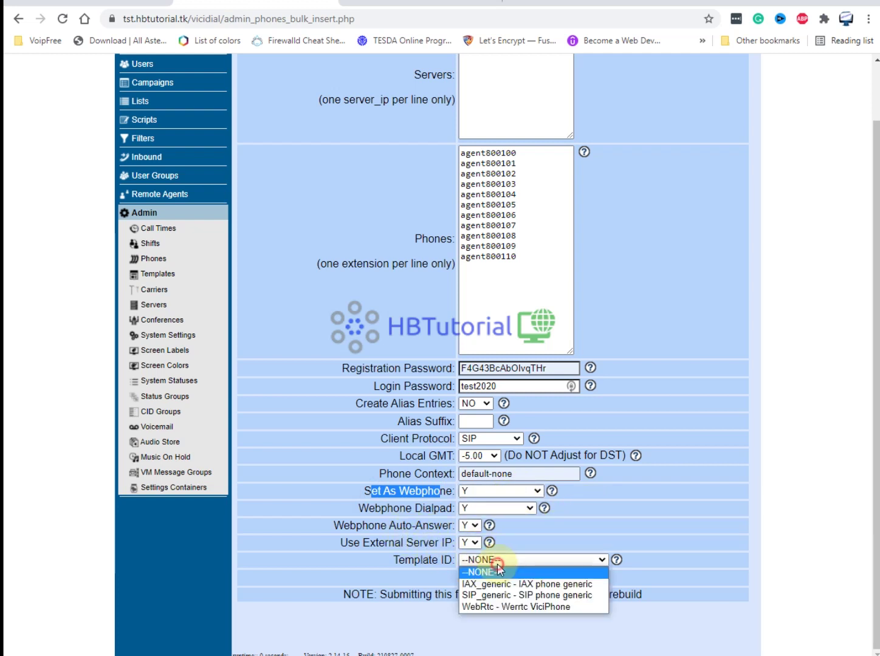
left_click(516, 608)
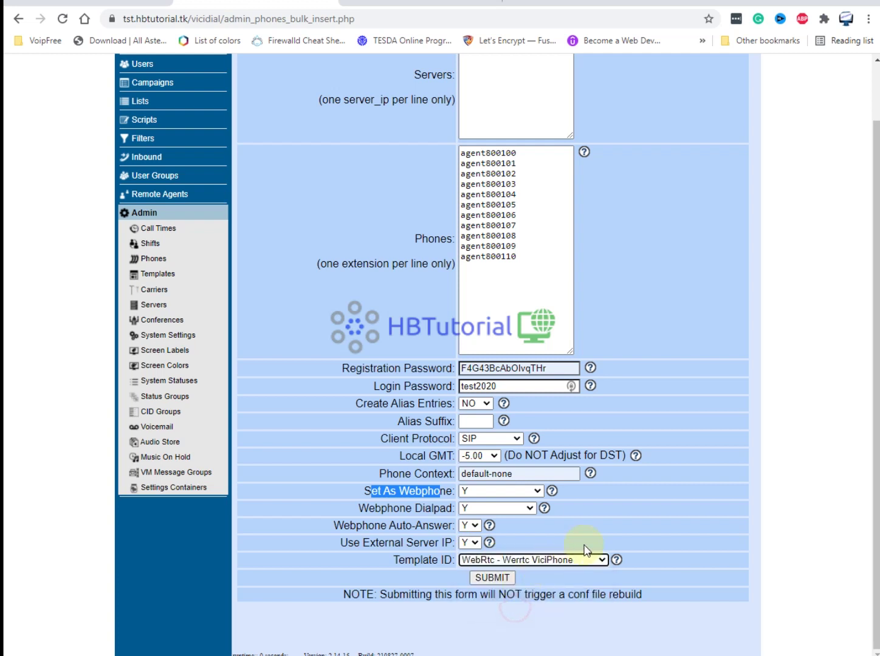
Remove the WebRtc ViciPhone phone template, leaving no template selected.
triple_click(682, 523)
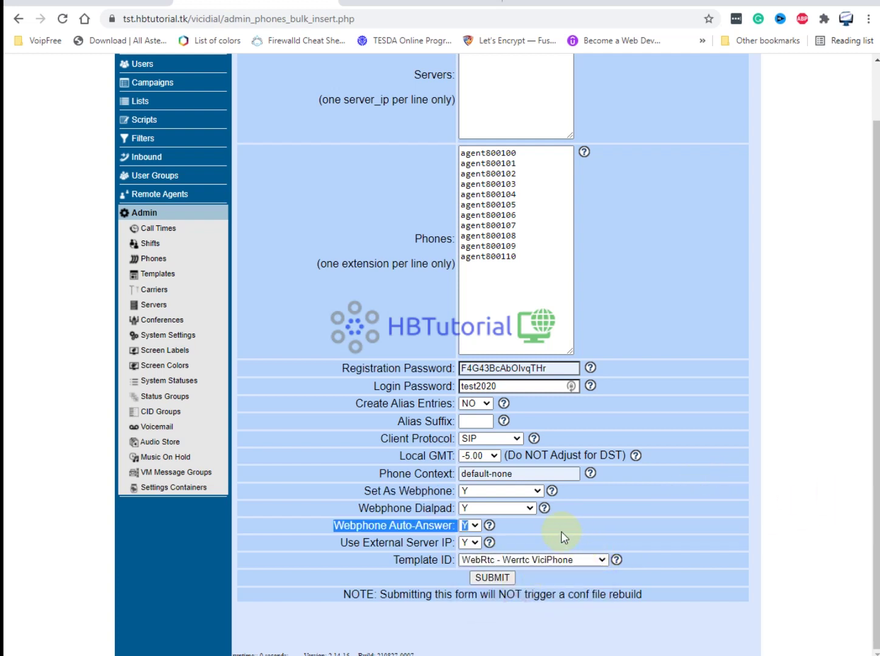
left_click(651, 515)
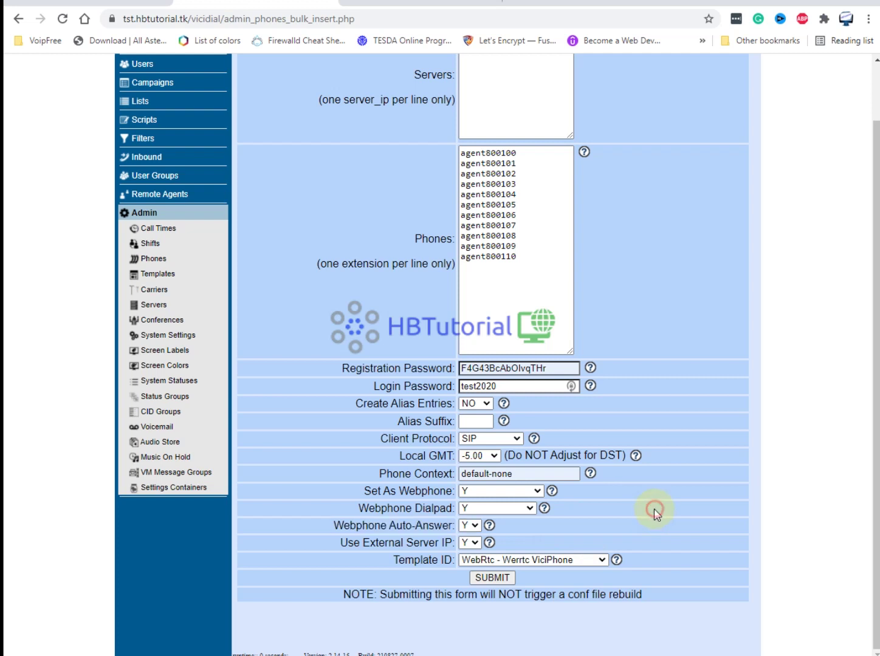
left_click(546, 559)
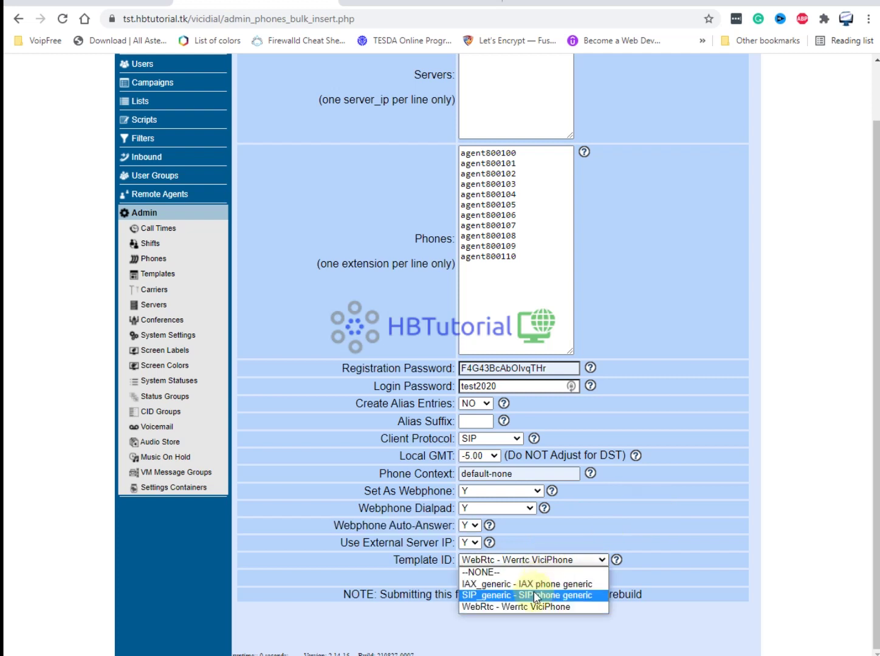
left_click(507, 560)
left_click(505, 560)
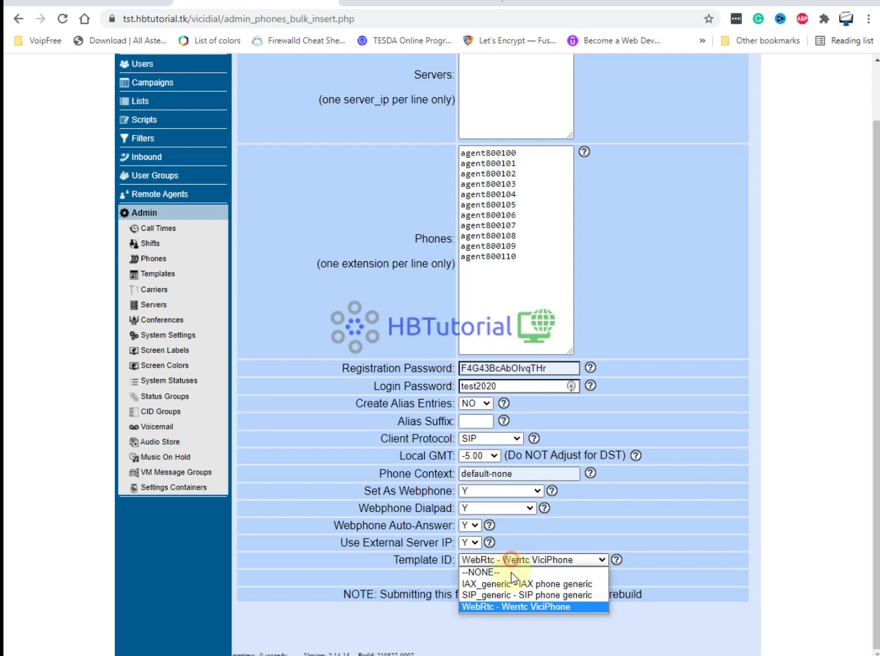
left_click(506, 571)
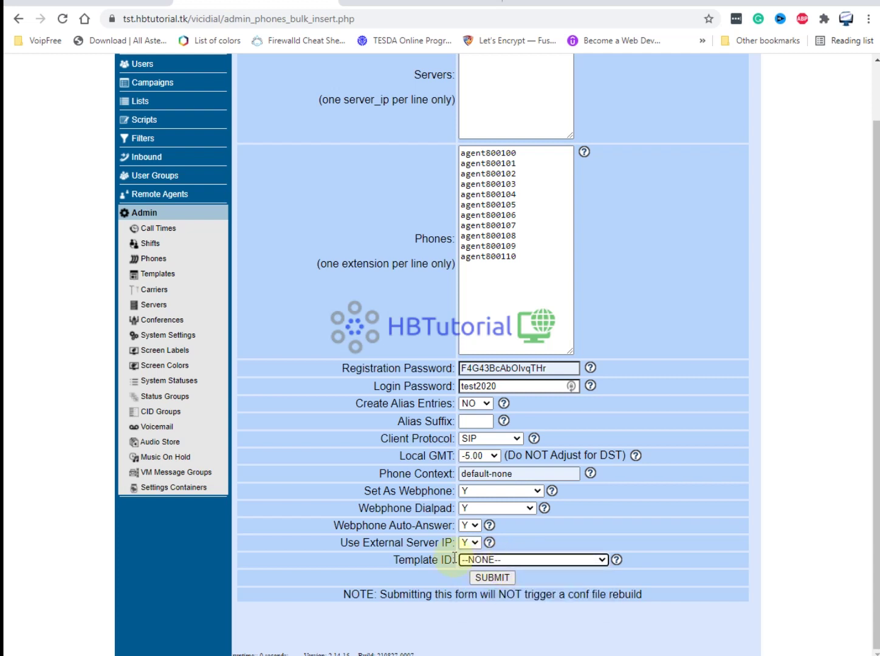
Keep Use External Server IP at Y and set Set As Webphone to N.
left_click(467, 543)
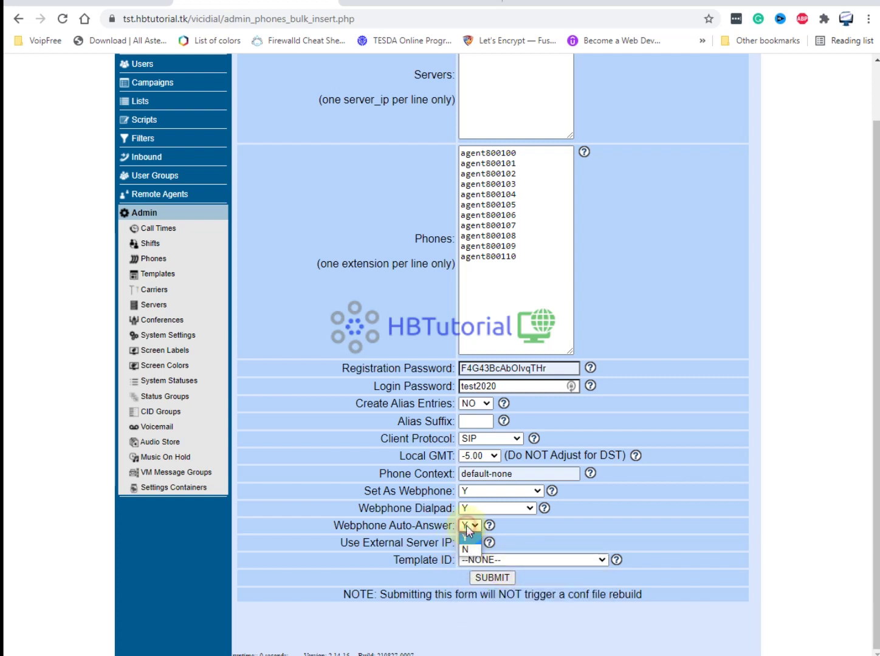
left_click(570, 528)
left_click(502, 510)
left_click(497, 492)
left_click(489, 515)
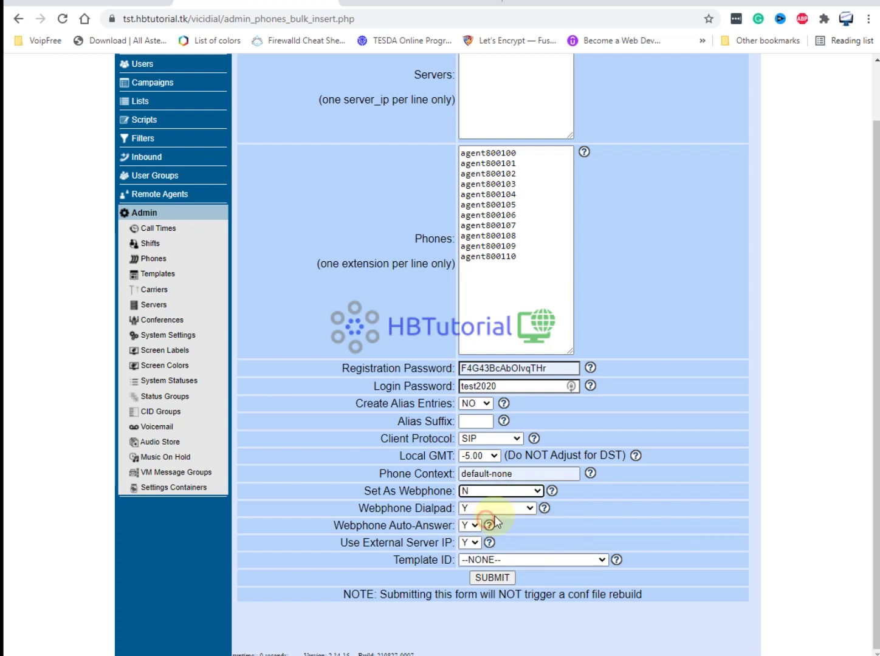
mouse_move(727, 428)
left_mouse_down()
mouse_move(660, 538)
mouse_move(729, 411)
left_mouse_up()
left_click(729, 411)
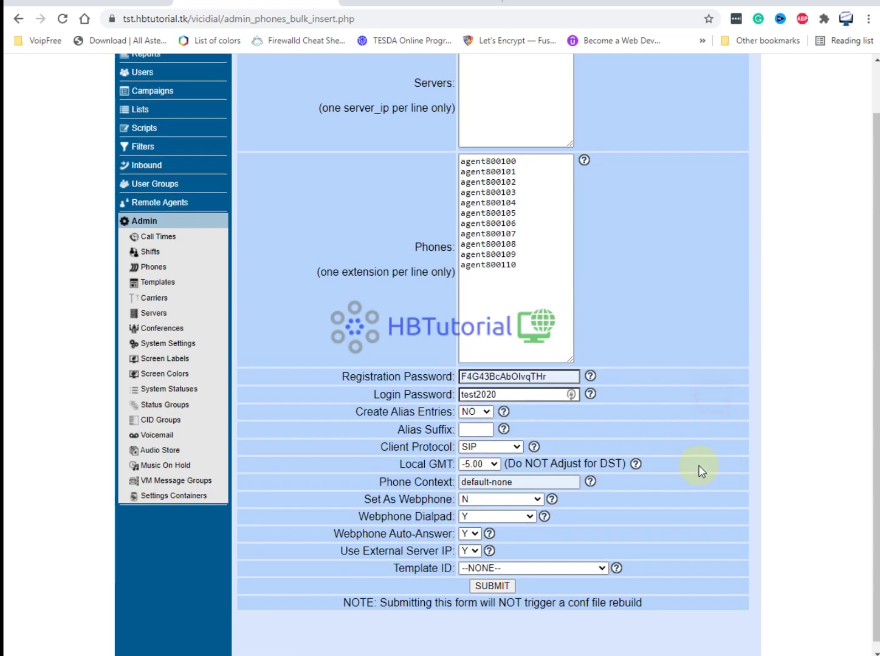
scroll(697, 467, "up", 1)
scroll(697, 474, "down", 1)
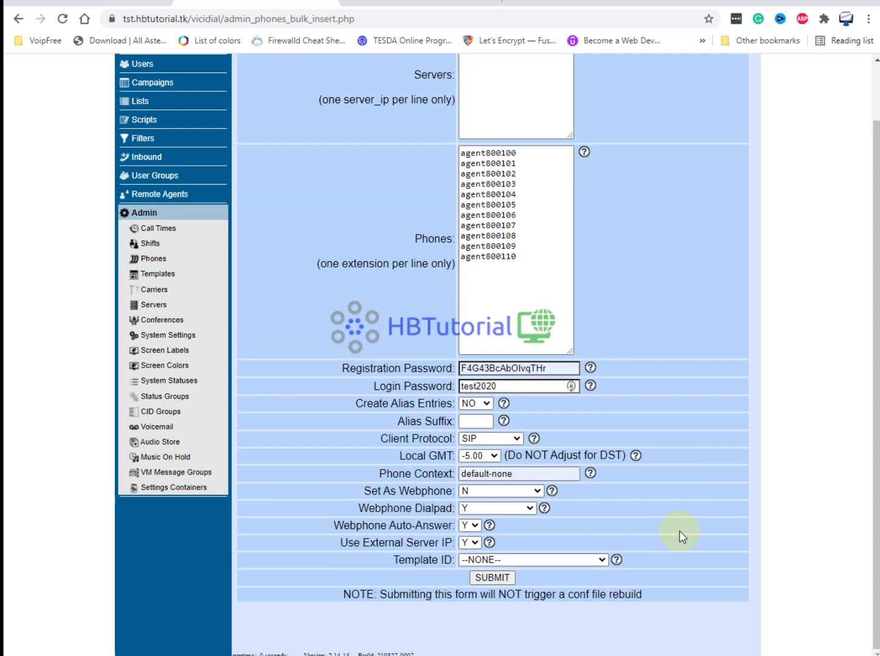
Submit the bulk form, confirm 11 phones inserted, and view the Phones listing.
left_click(494, 578)
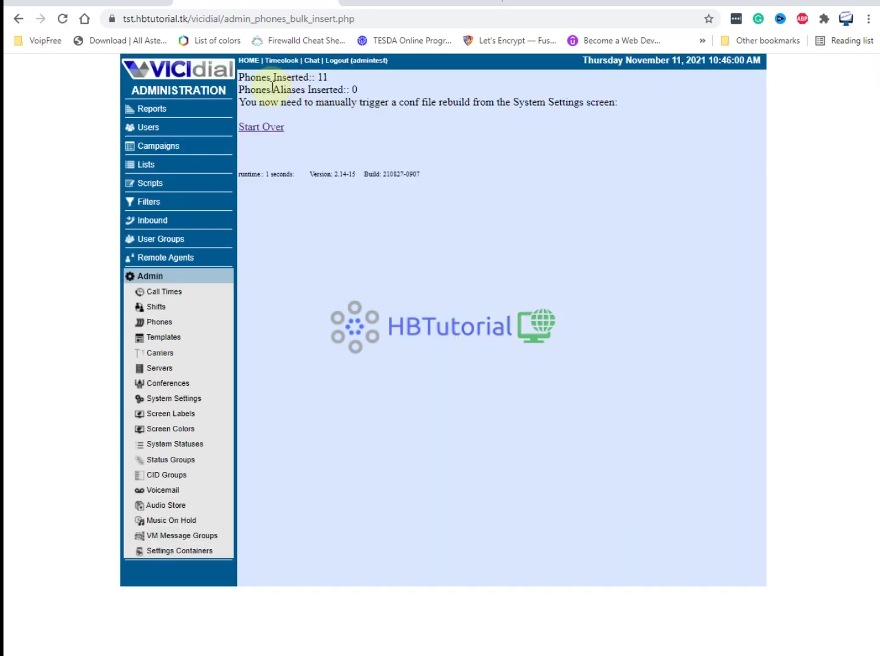
left_click_drag(256, 77, 334, 86)
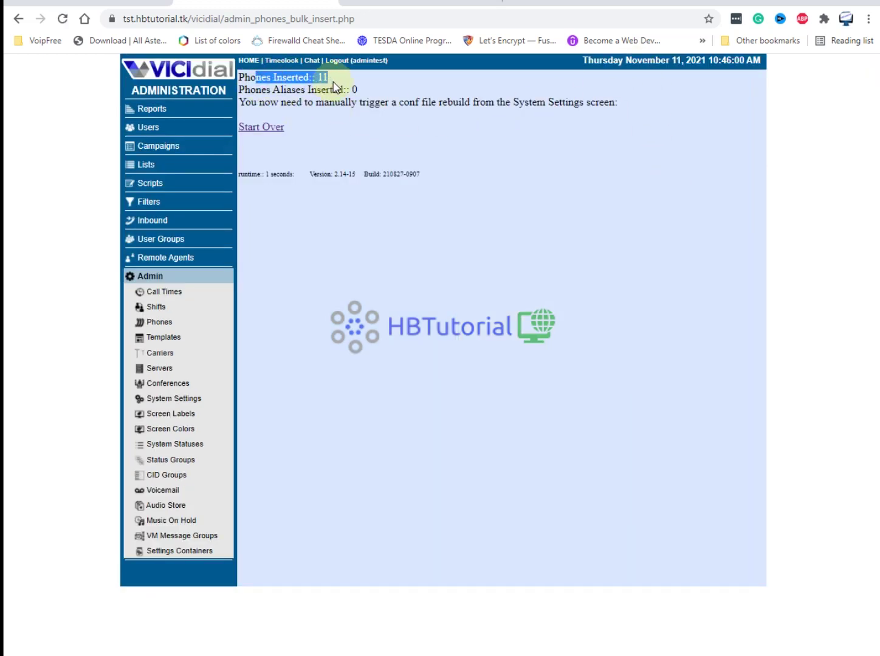
left_click(161, 325)
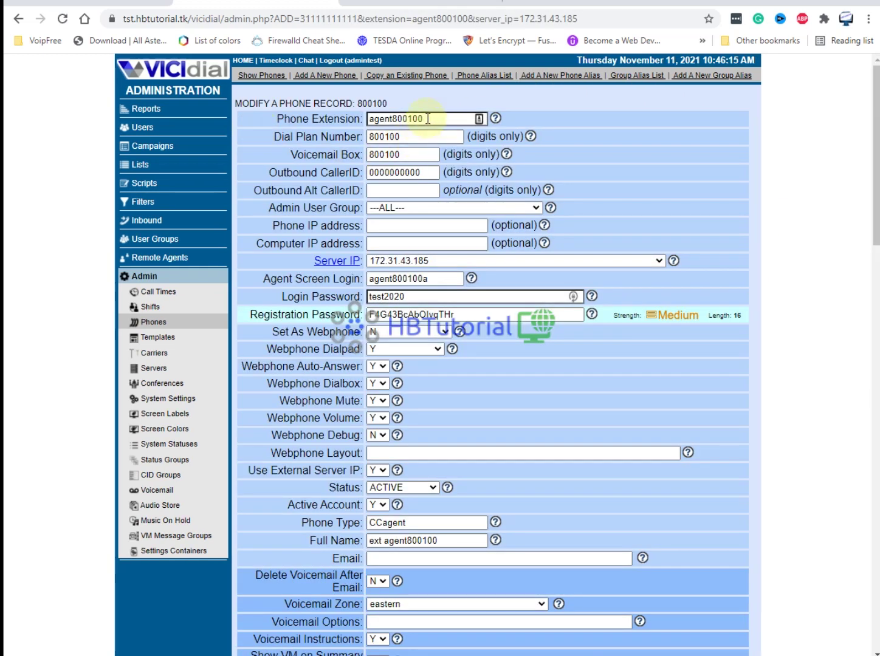
Copy agent800100's extension, review its Agent Screen Login, then go to User Listings.
left_click_drag(424, 119, 394, 120)
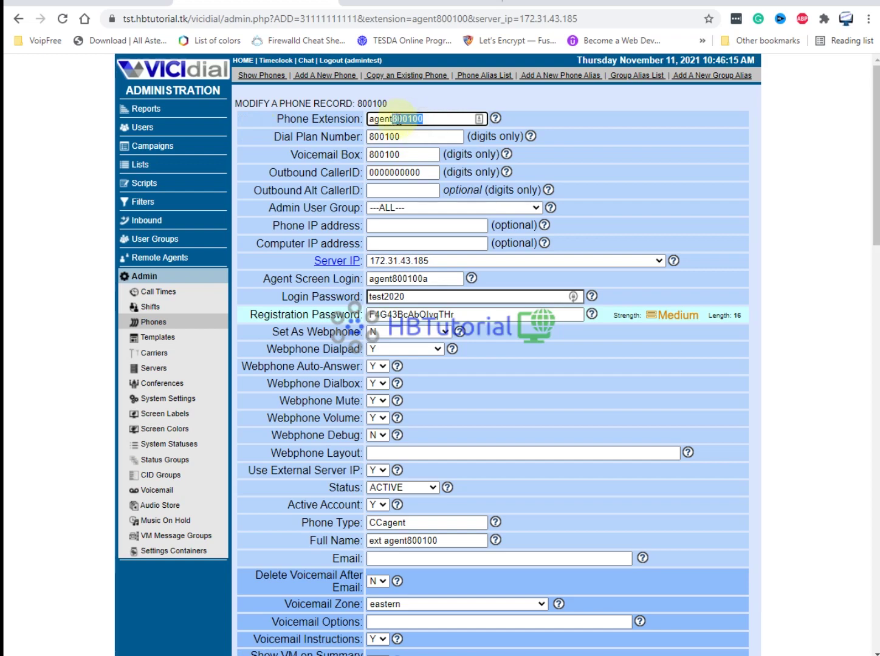
right_click(394, 120)
left_click(435, 170)
left_click(373, 278)
left_click(452, 278)
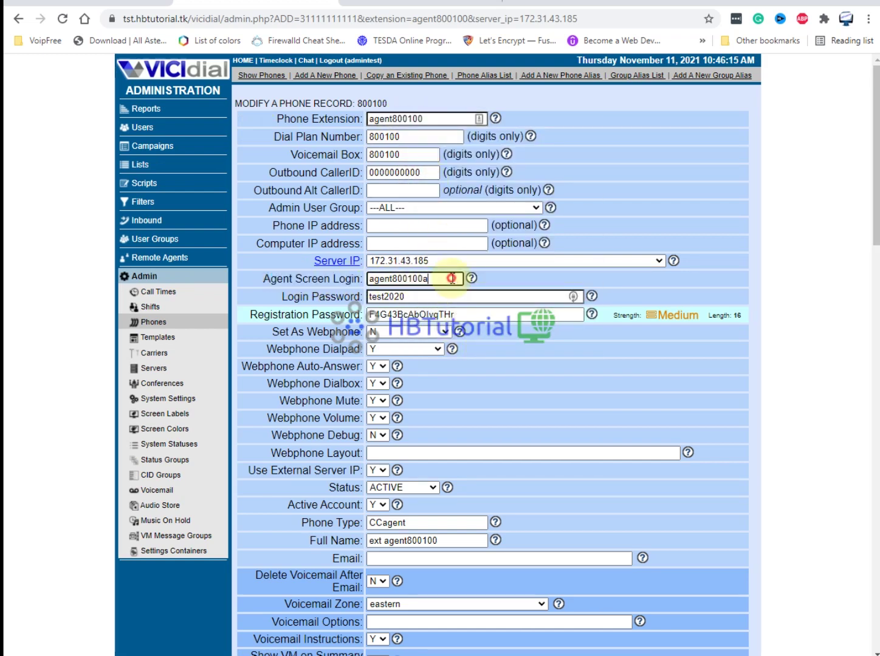
left_click(443, 279)
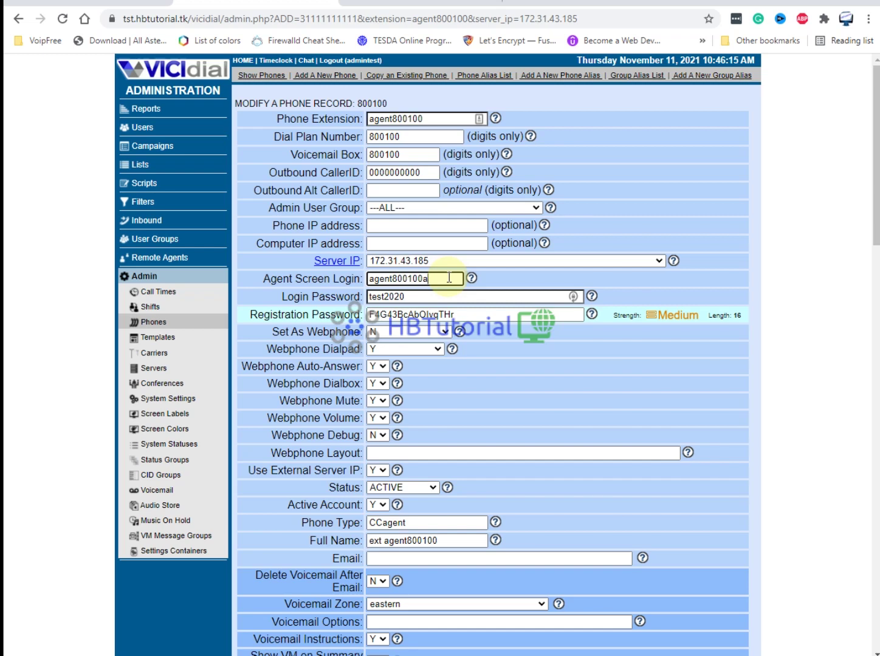
left_click(560, 400)
left_click(443, 280)
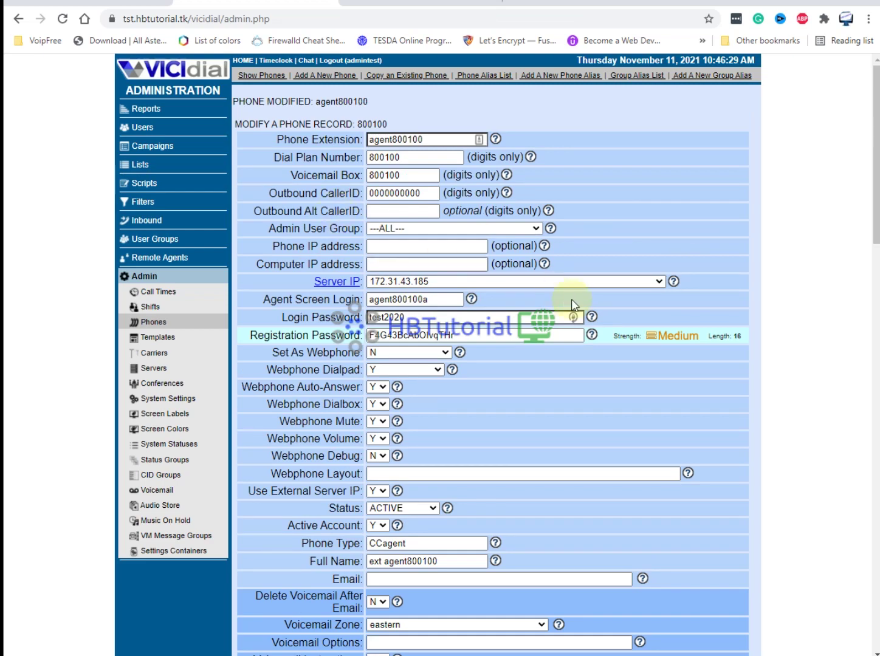
scroll(560, 303, "down", 1)
scroll(561, 311, "down", 5)
scroll(560, 307, "up", 6)
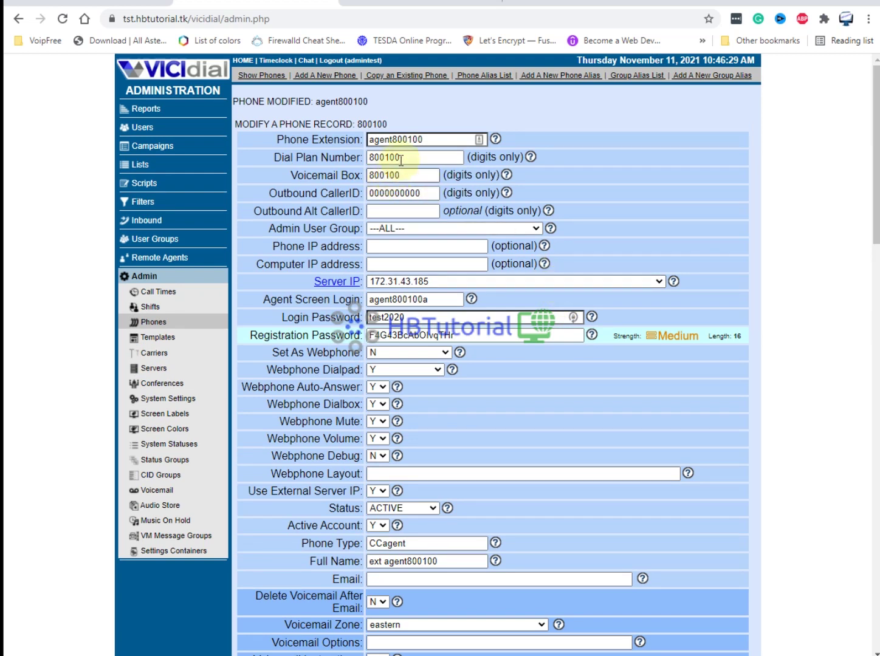
left_click(146, 130)
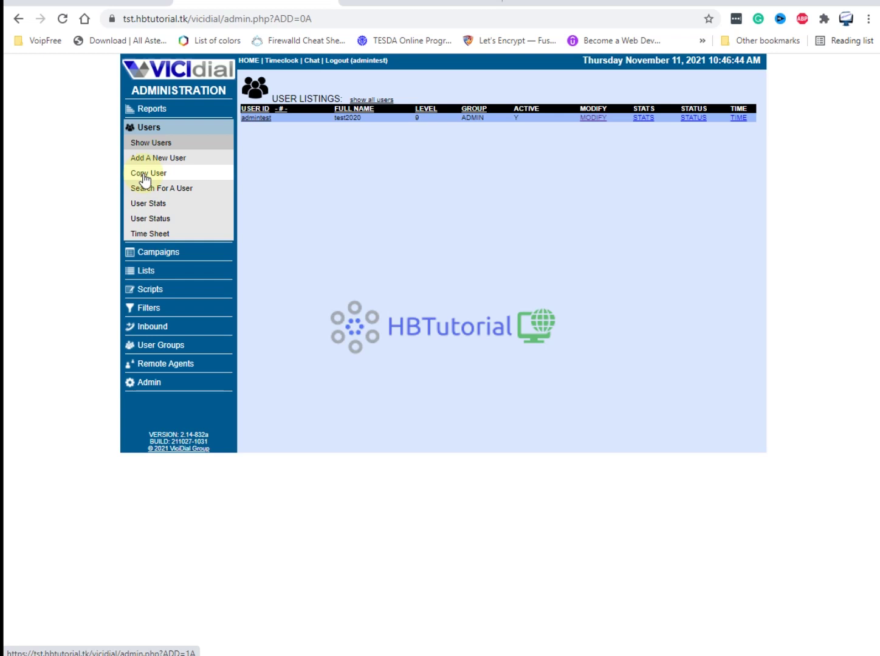
left_click(160, 161)
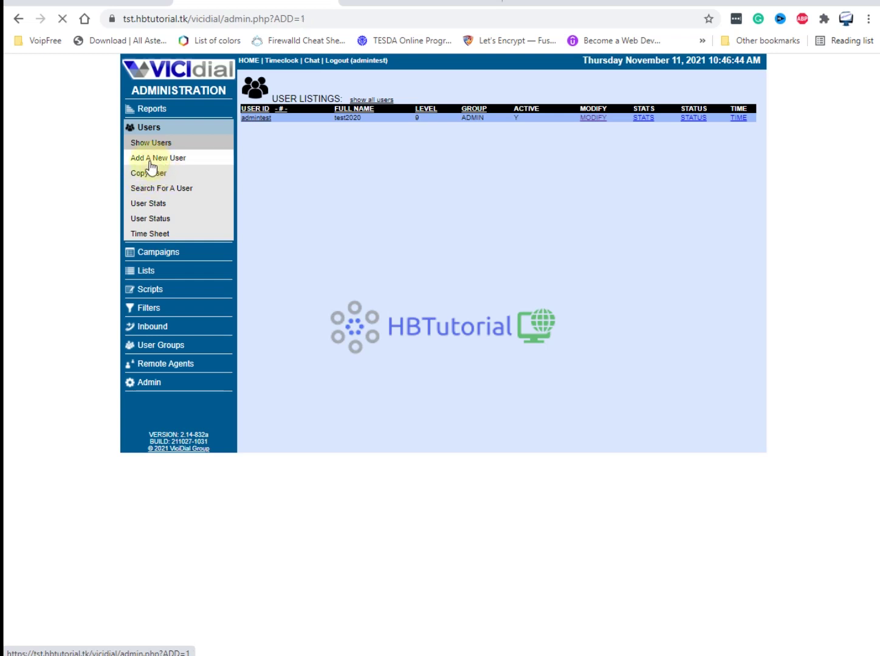
left_click(346, 125)
left_click(356, 142)
left_click(350, 161)
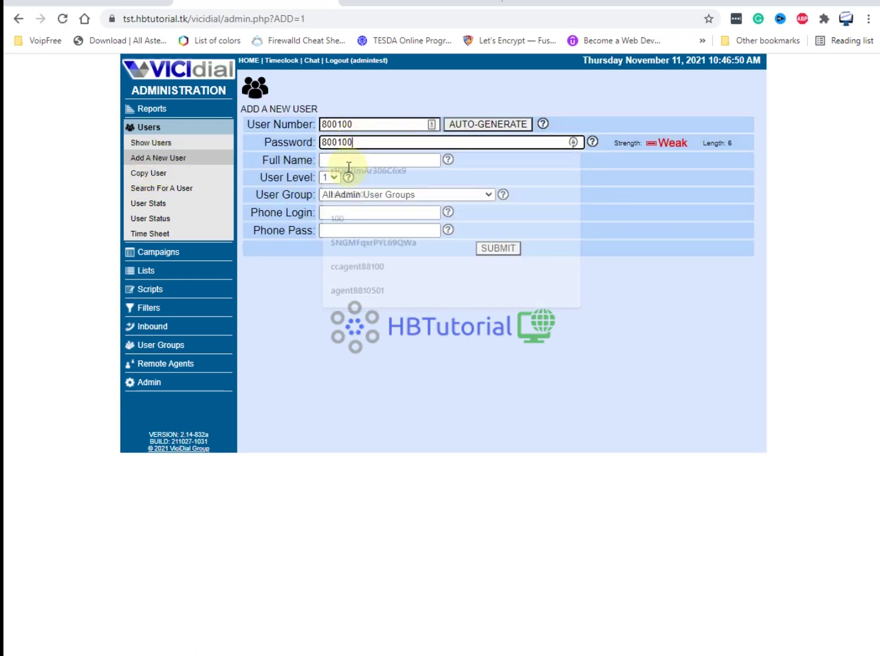
left_click(402, 195)
left_click(523, 193)
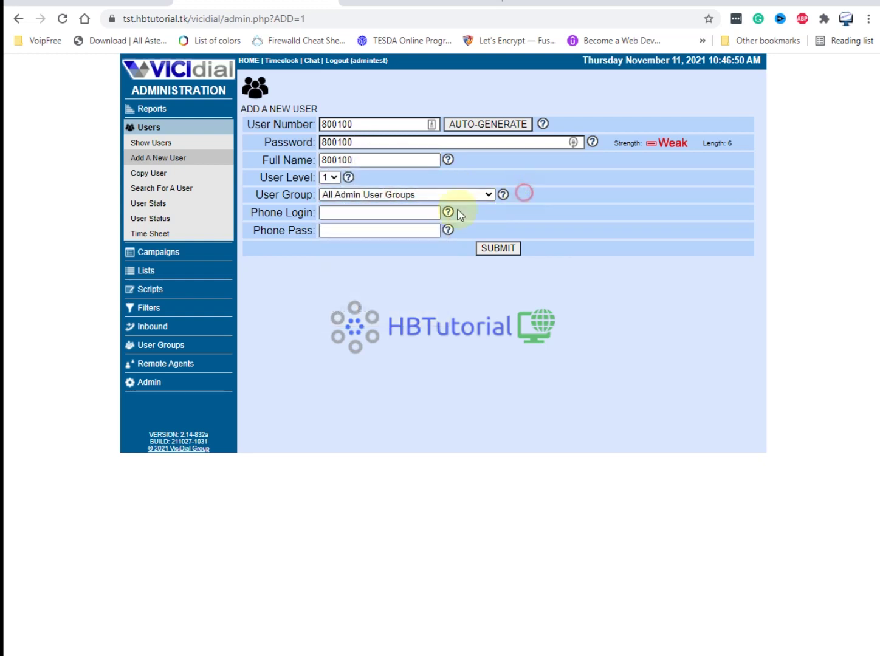
left_click(352, 213)
type("800100a")
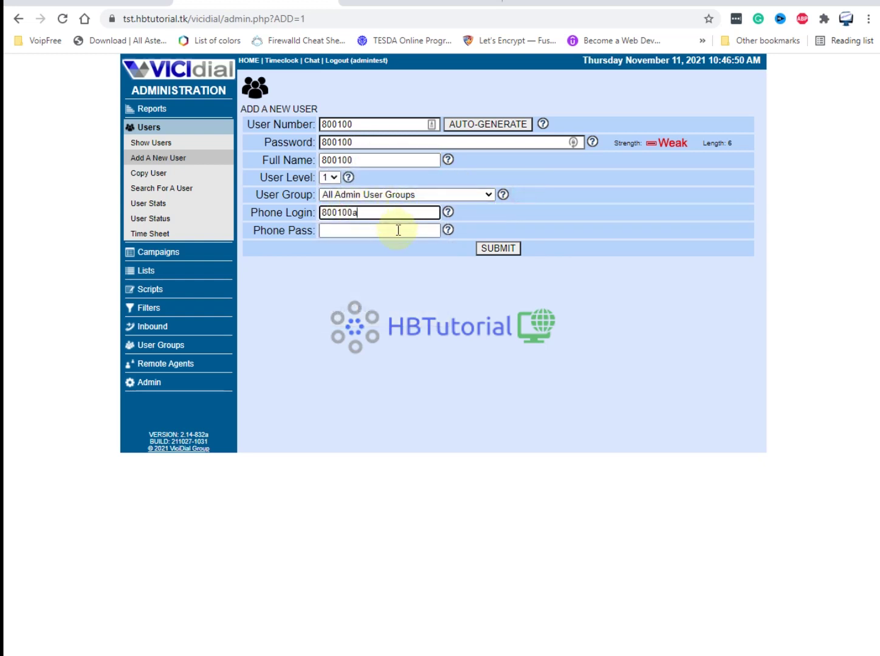
left_click(392, 230)
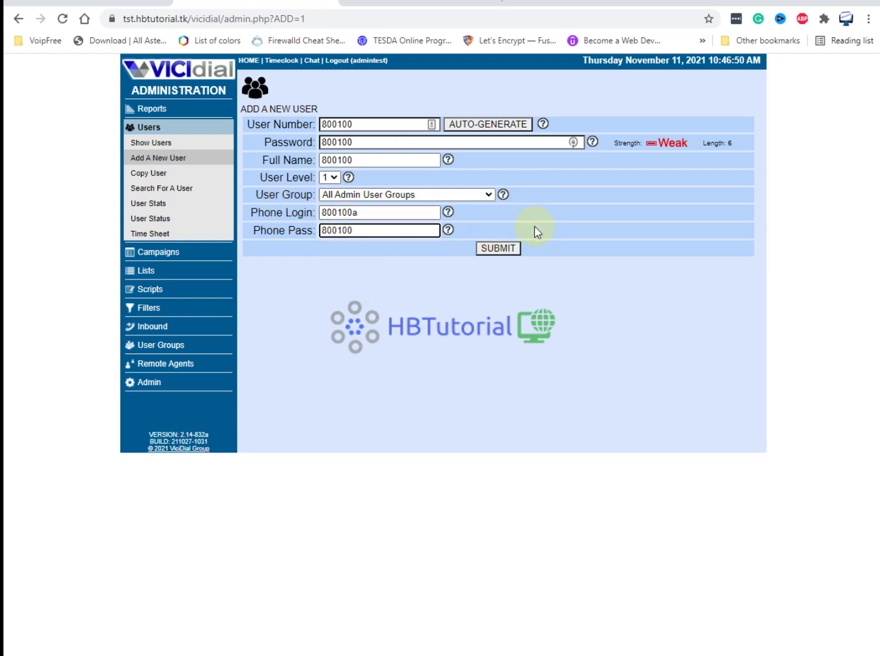
double_click(388, 231)
left_click(459, 314)
left_click(303, 236)
key("BackSpace")
double_click(377, 213)
key("BackSpace")
left_click(502, 250)
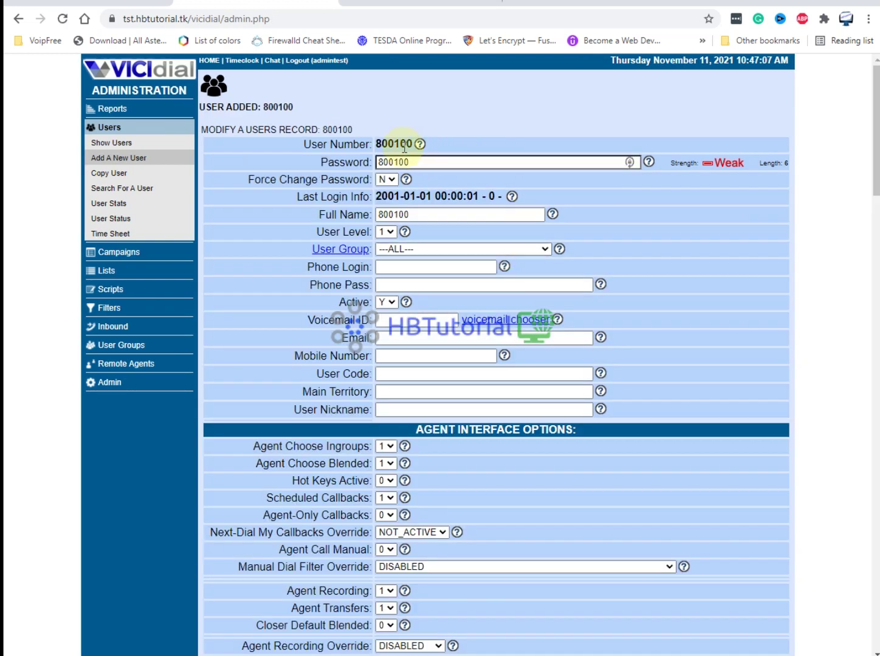
left_click_drag(388, 144, 397, 146)
left_click(397, 268)
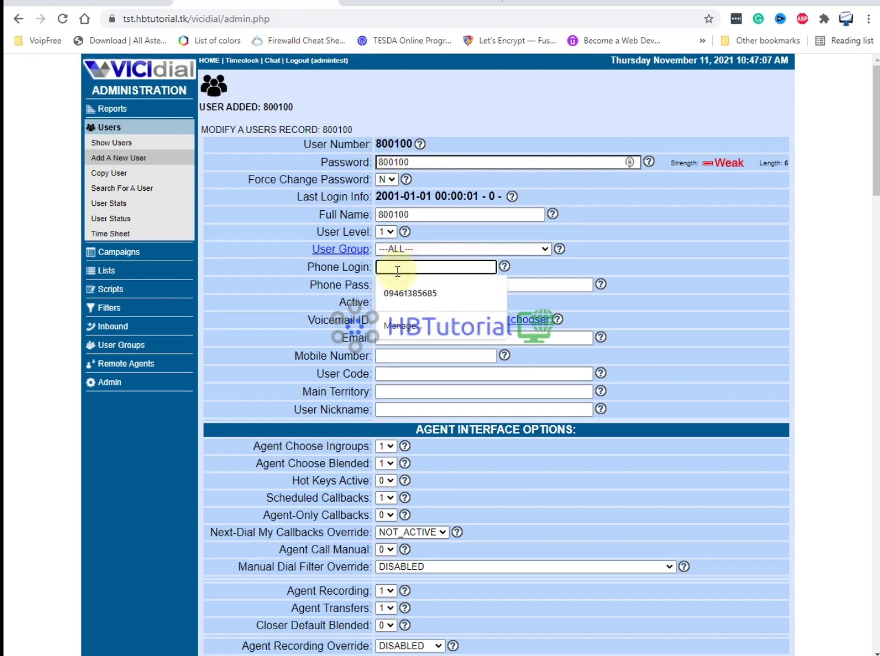
key("ctrl+v")
left_click(515, 284)
key("ctrl+v")
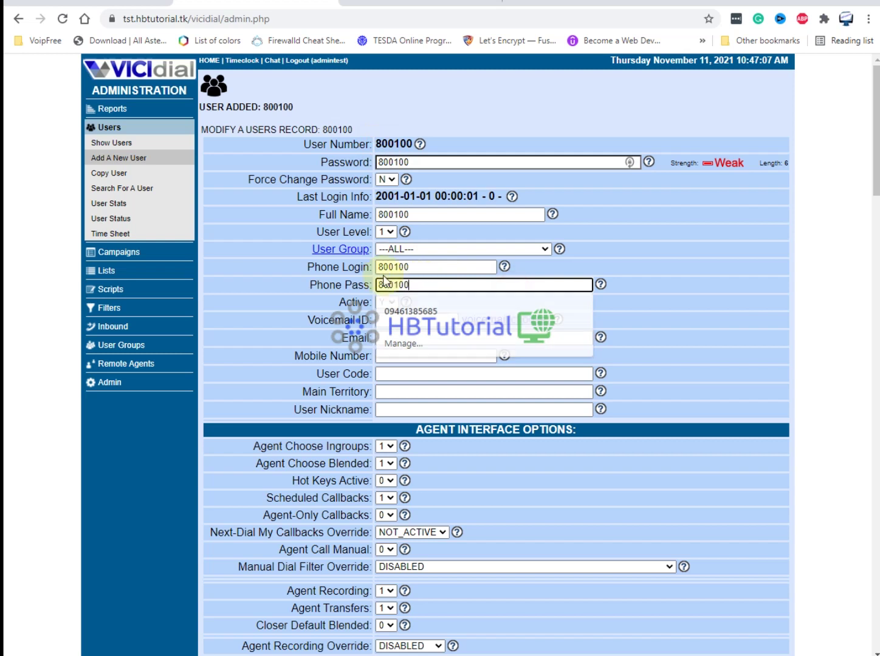
left_click(383, 267)
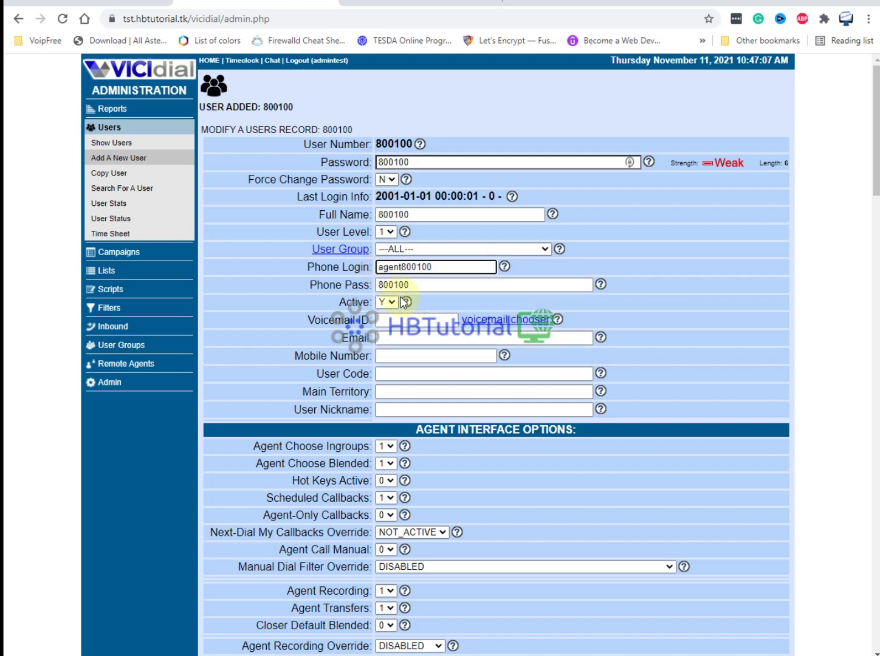
left_click(450, 286)
left_click(455, 272)
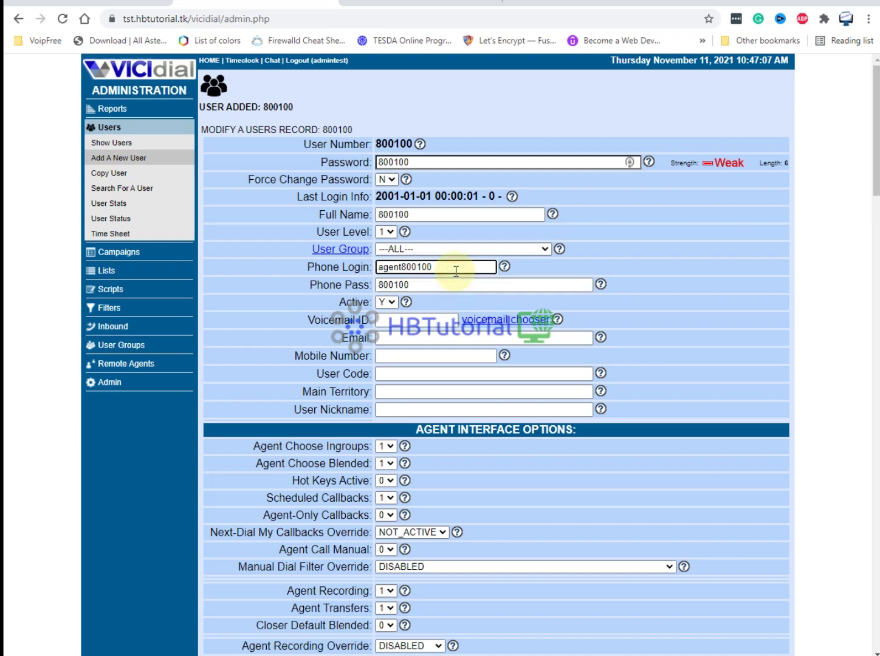
left_click(381, 7)
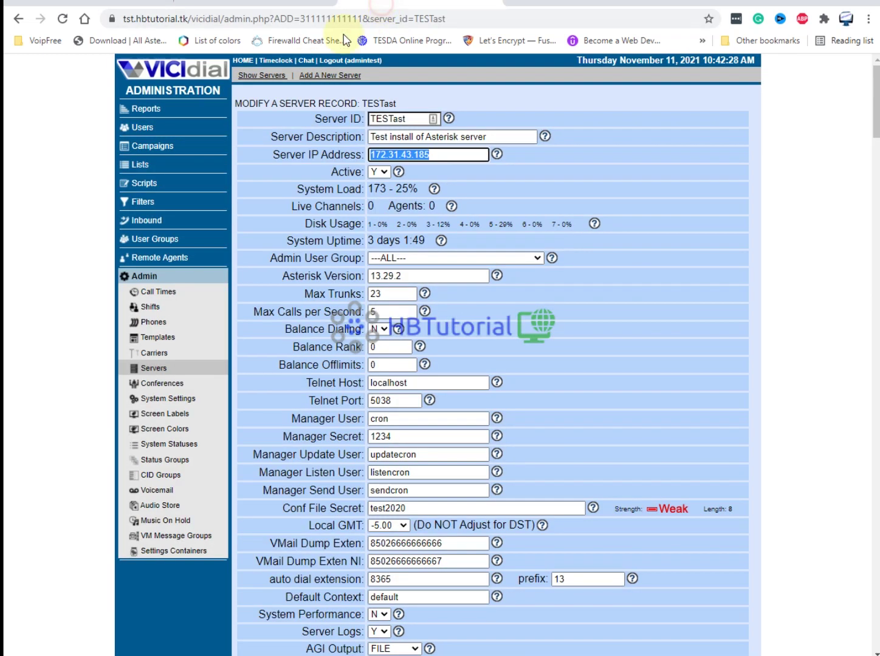
Change phone agent800100's Agent Screen Login from agent800100a to agent800100 and save.
left_click(157, 323)
left_click(262, 123)
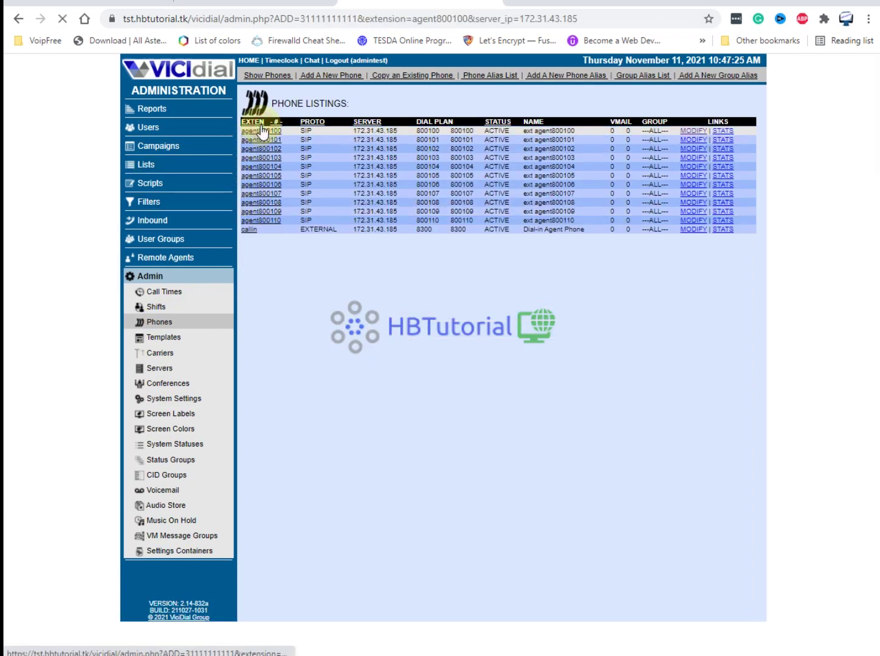
left_click(444, 279)
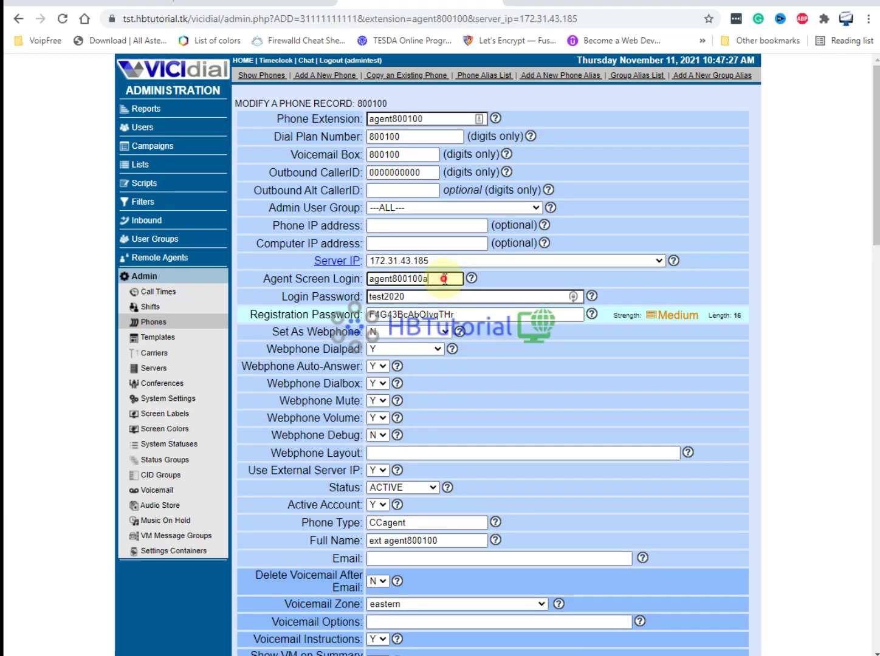
key("BackSpace")
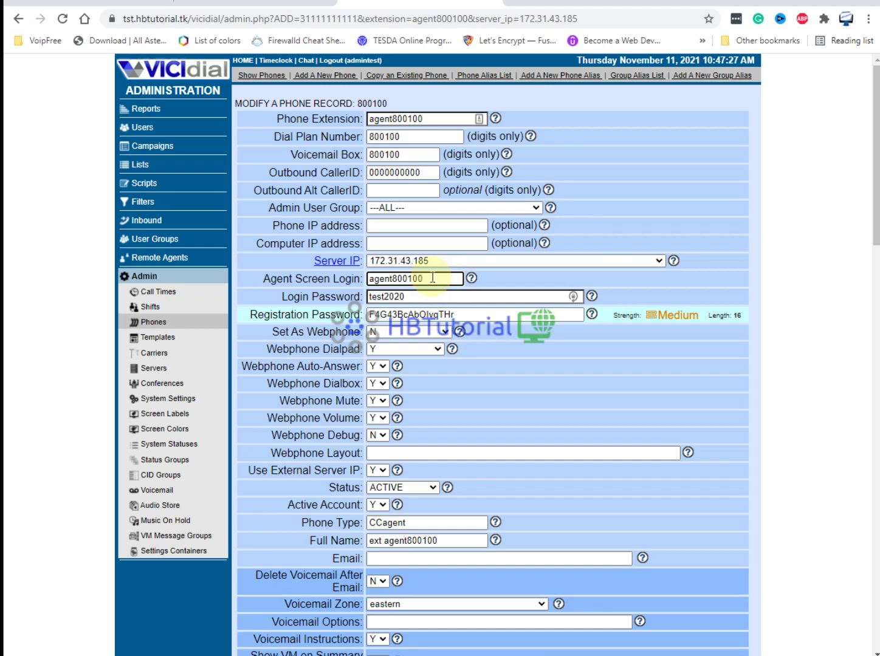
key("Return")
left_click_drag(429, 316, 328, 314)
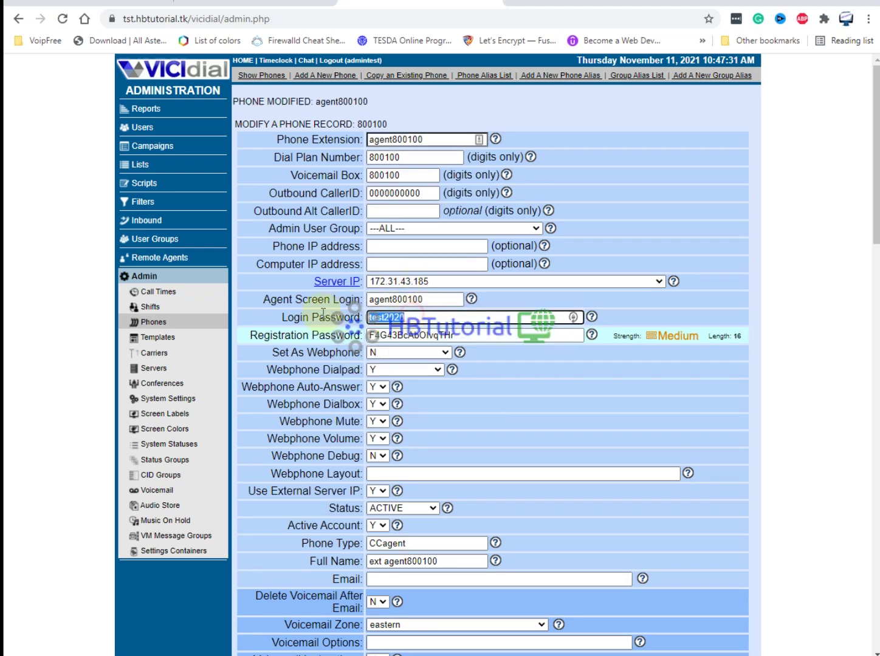
left_click(334, 8)
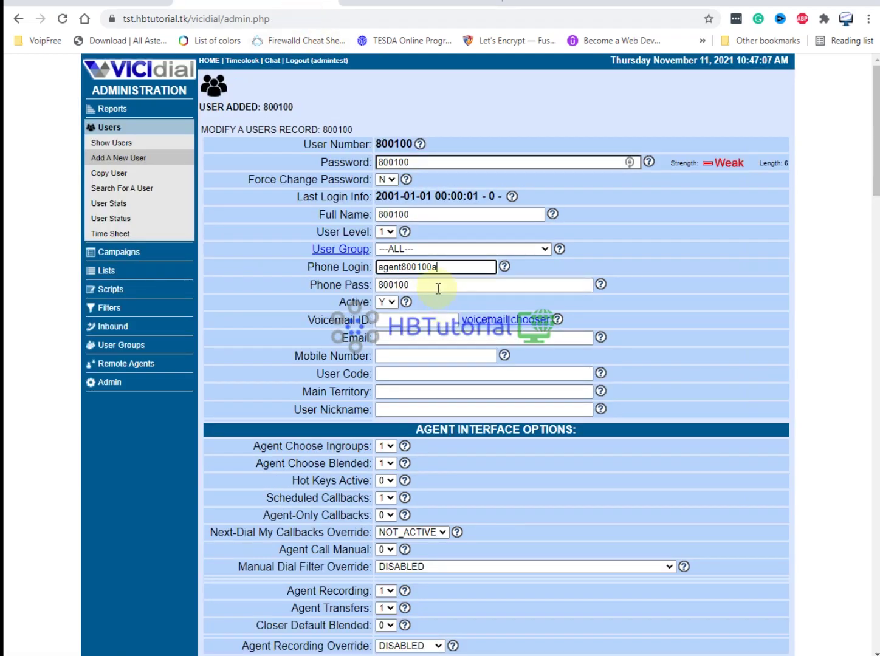
double_click(432, 286)
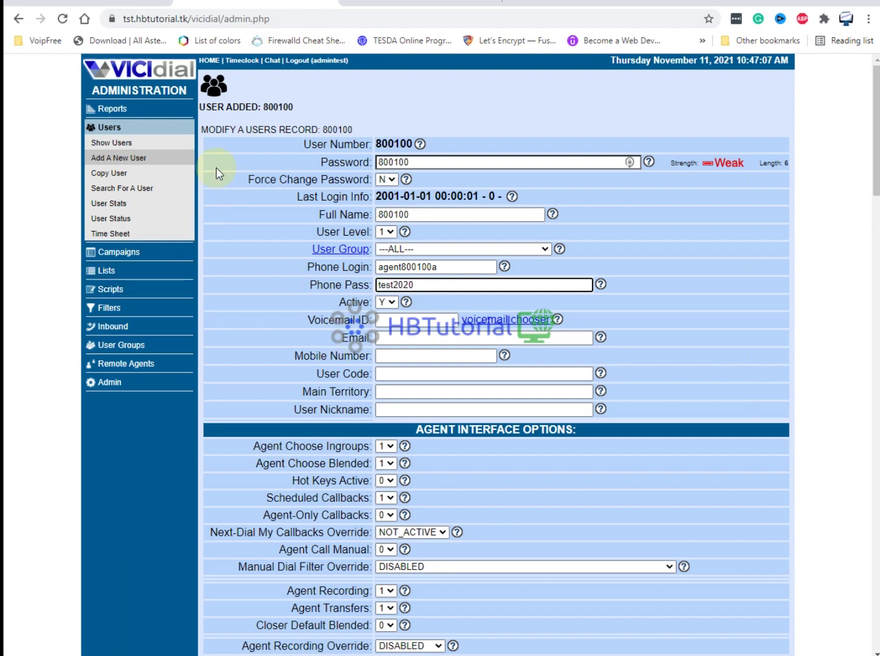
left_click_drag(448, 285, 408, 273)
key("ctrl+c")
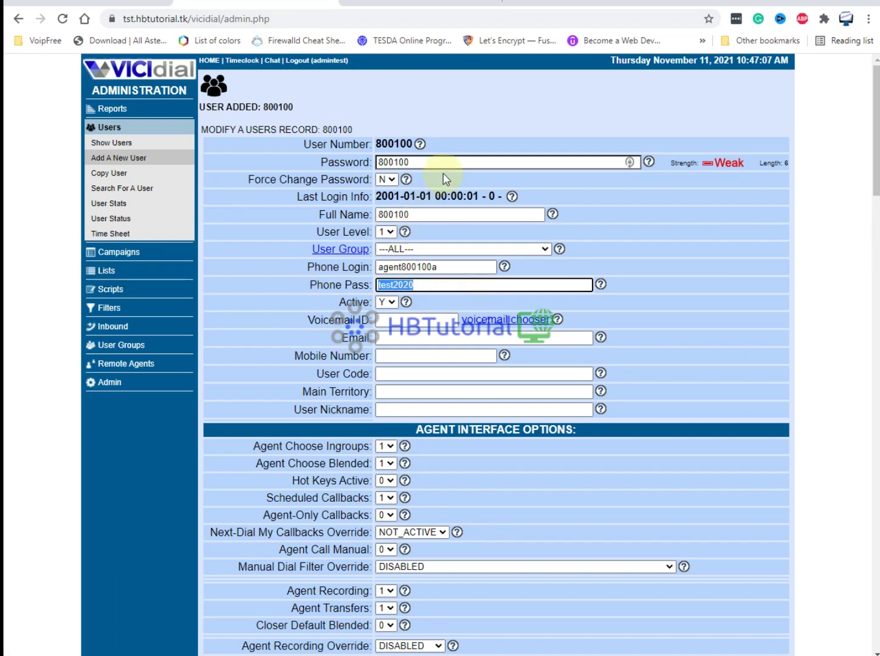
left_click_drag(448, 163, 288, 160)
key("ctrl+v")
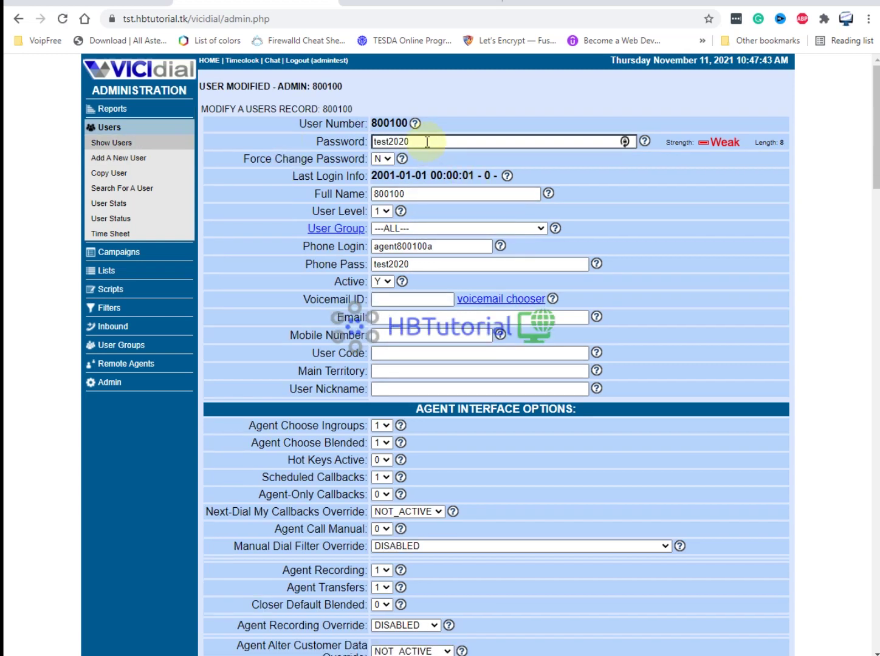
left_click(426, 141)
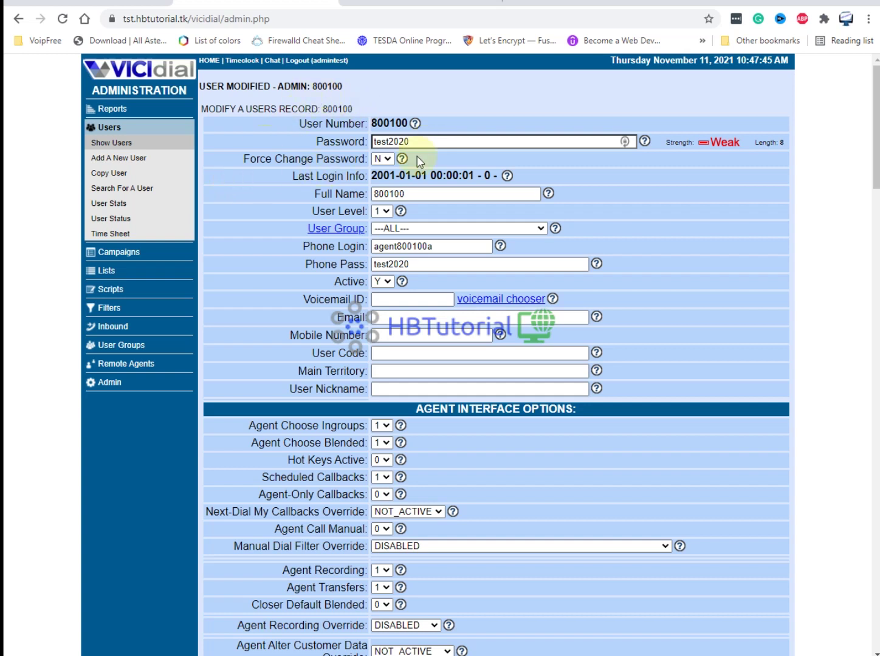
Go to Reports > Admin Utilities > Admin Bulk Tools and find User Bulk Copy.
left_click(121, 111)
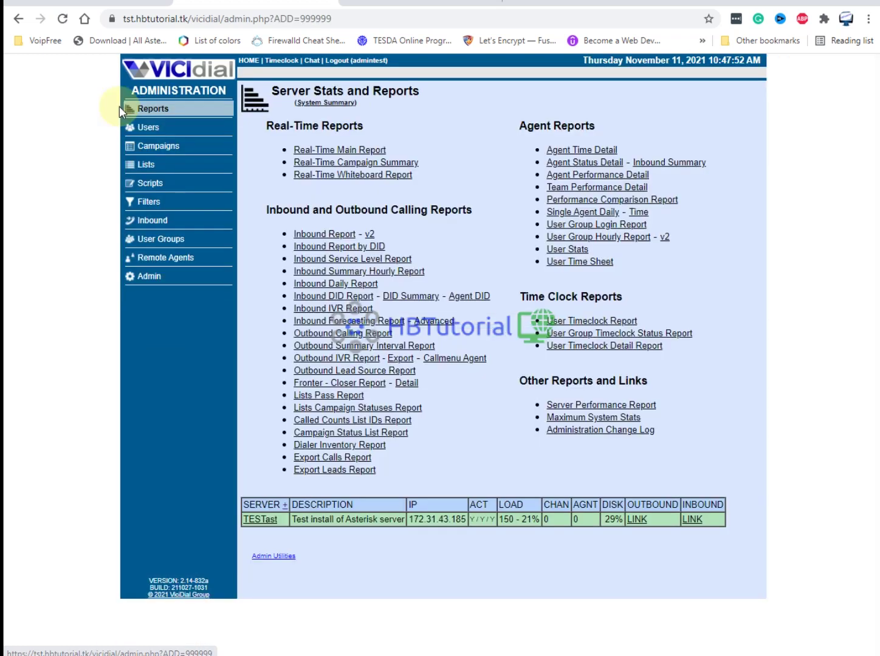
left_click(275, 556)
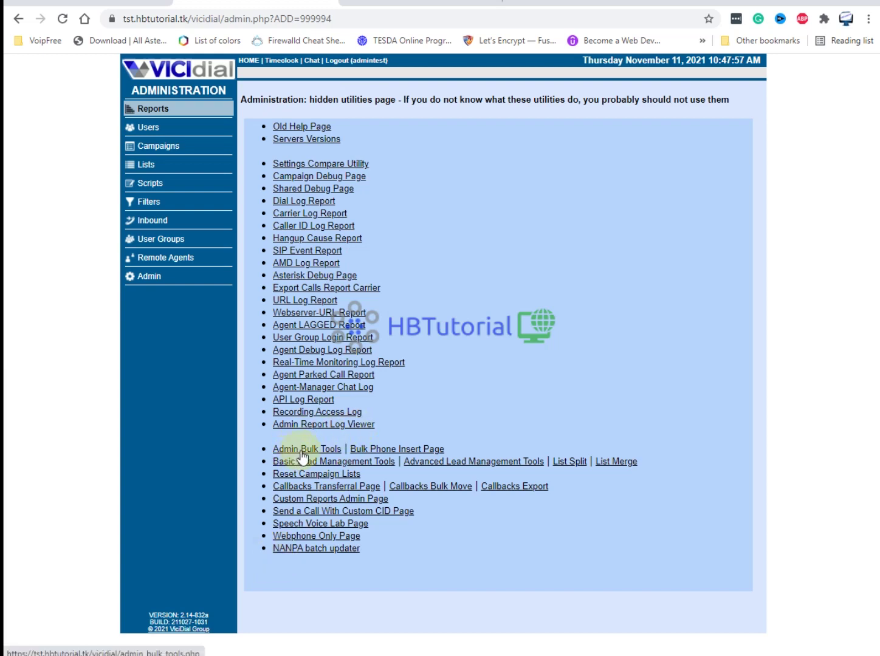
left_click(304, 451)
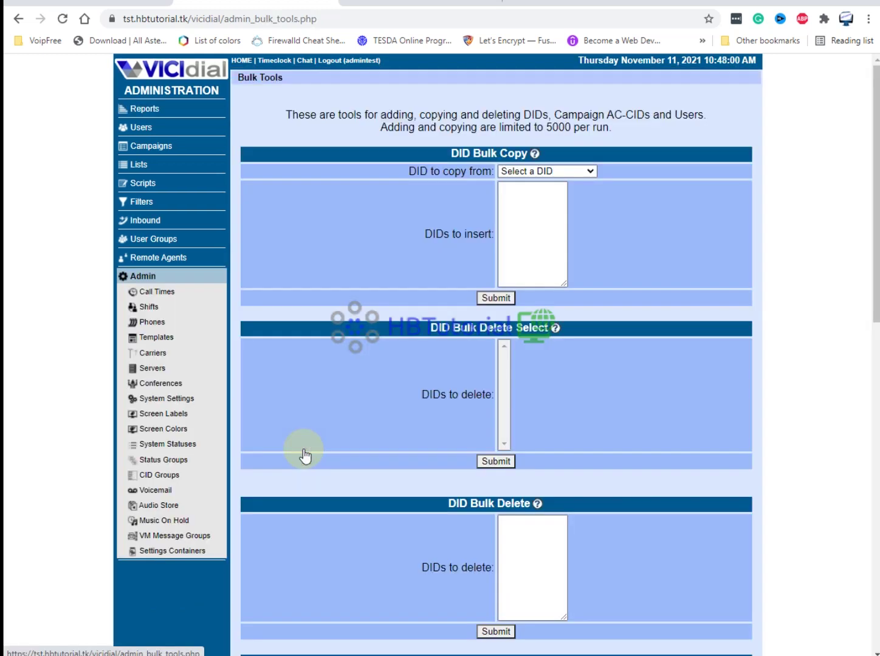
scroll(355, 226, "down", 7)
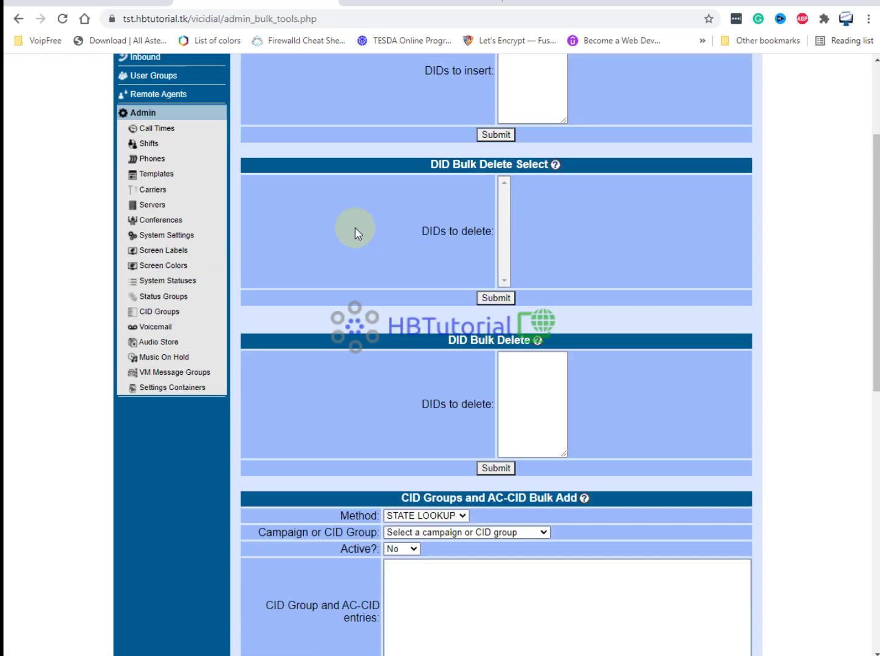
scroll(428, 240, "up", 4)
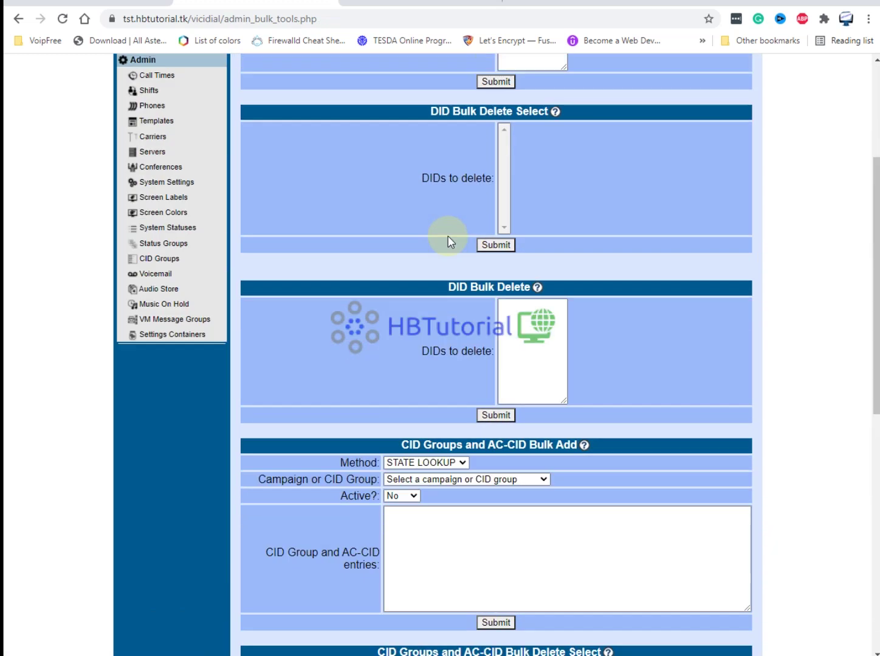
scroll(571, 222, "down", 9)
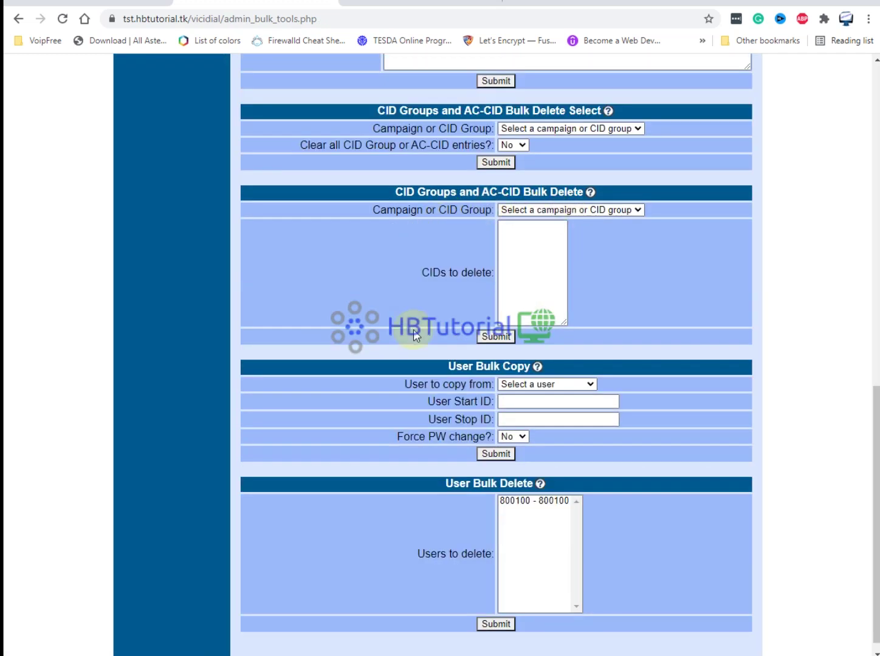
scroll(413, 330, "down", 1)
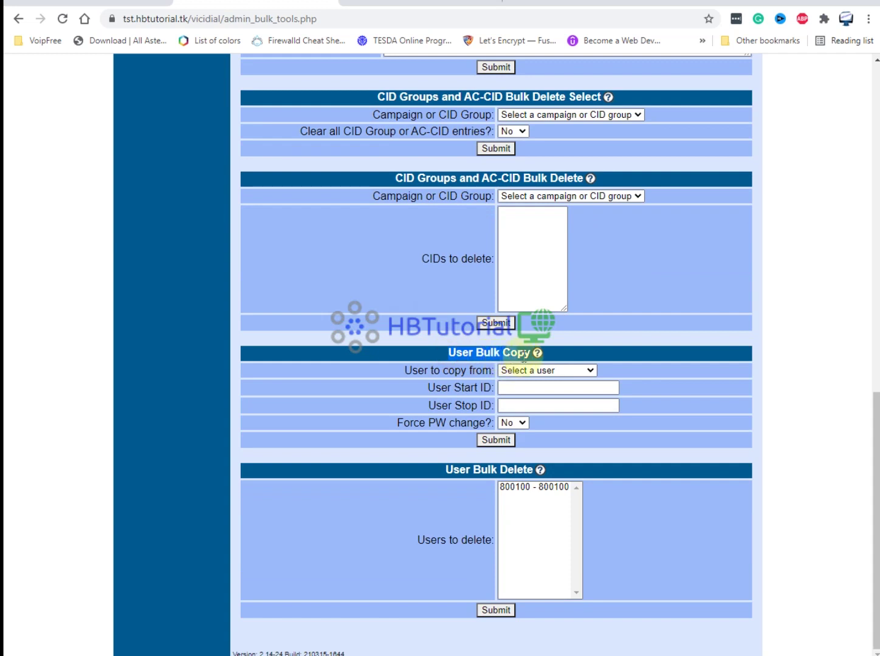
left_click(719, 520)
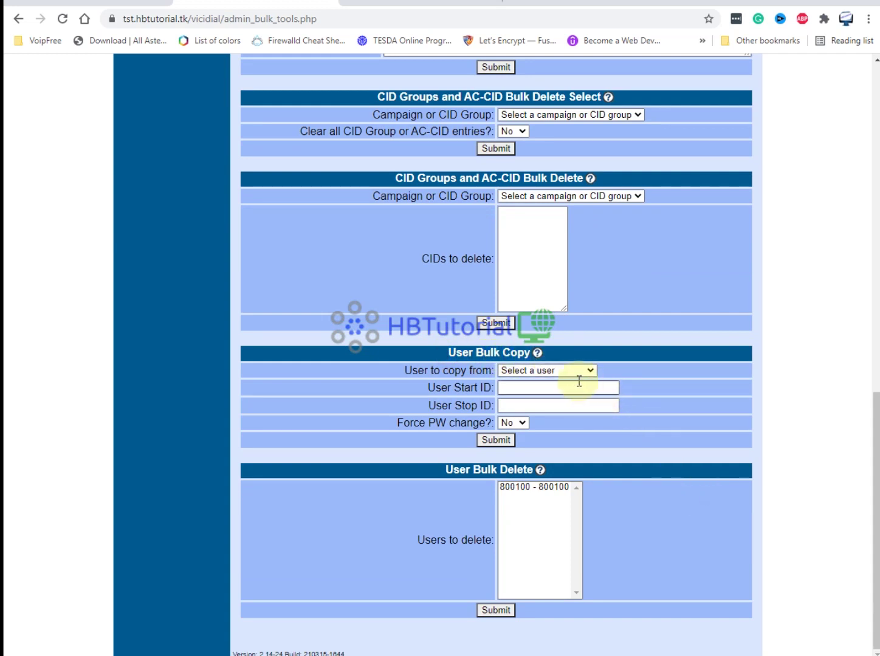
left_click(566, 371)
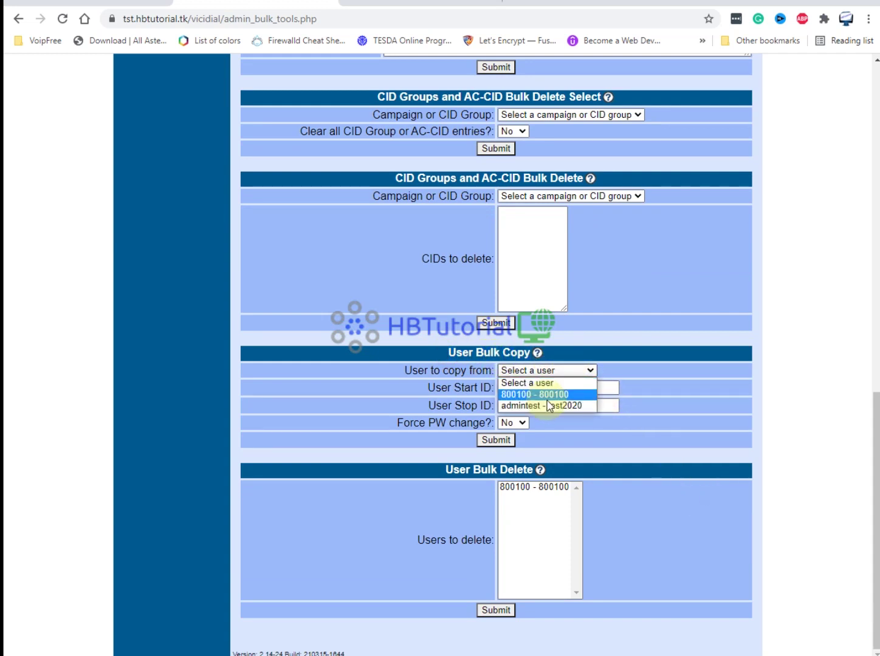
left_click(529, 395)
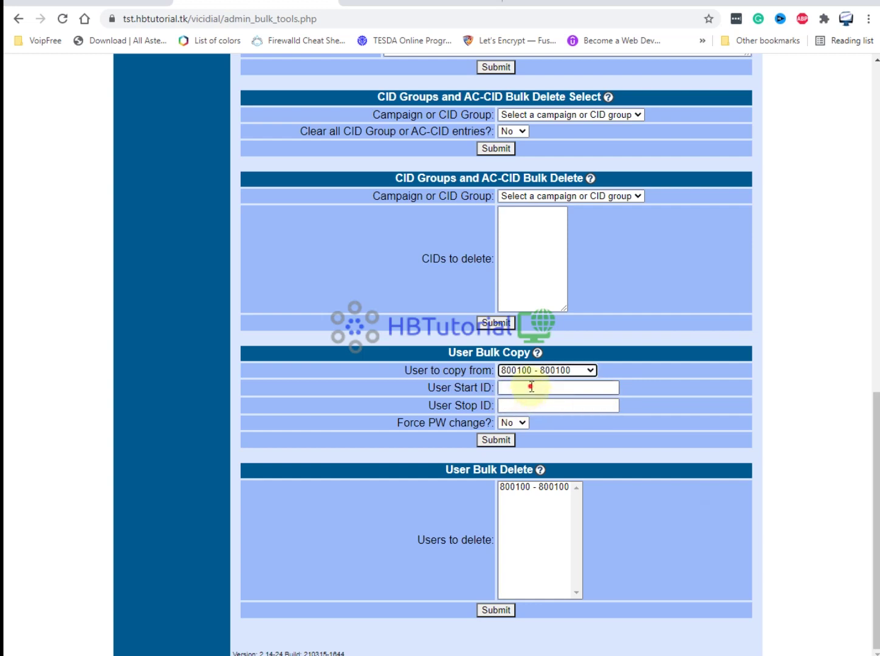
left_click(532, 387)
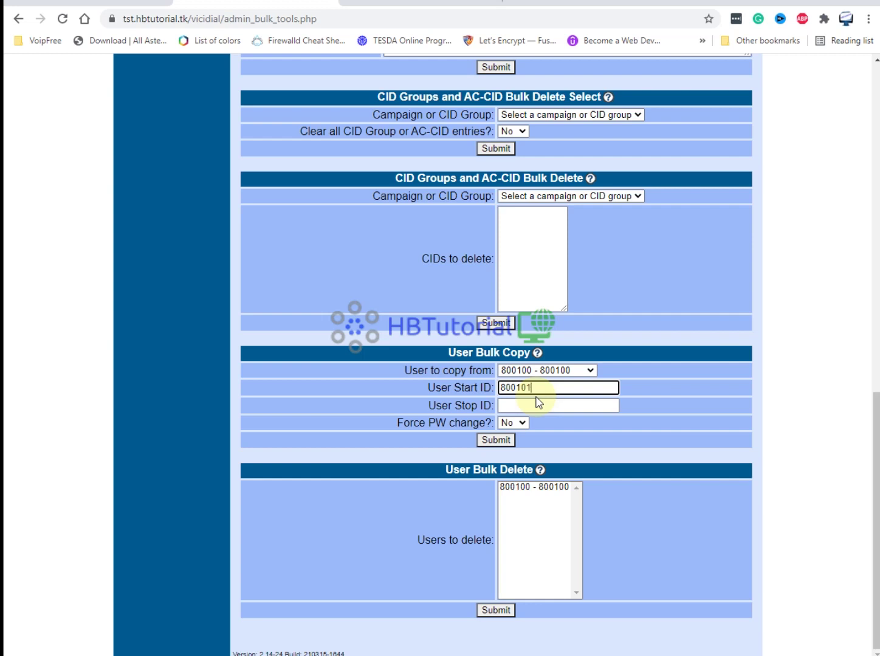
left_click(536, 400)
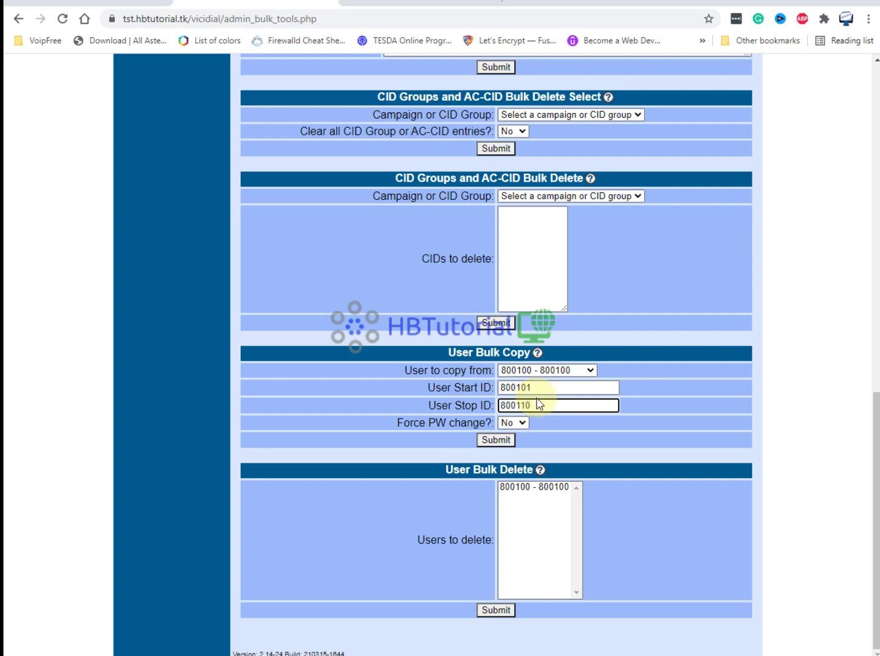
left_click(746, 411)
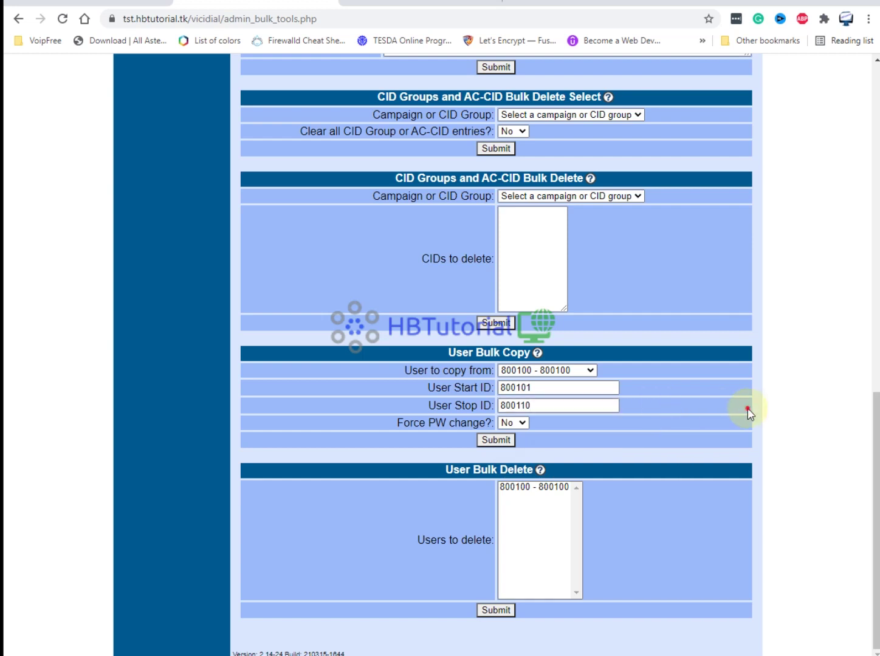
left_click(497, 443)
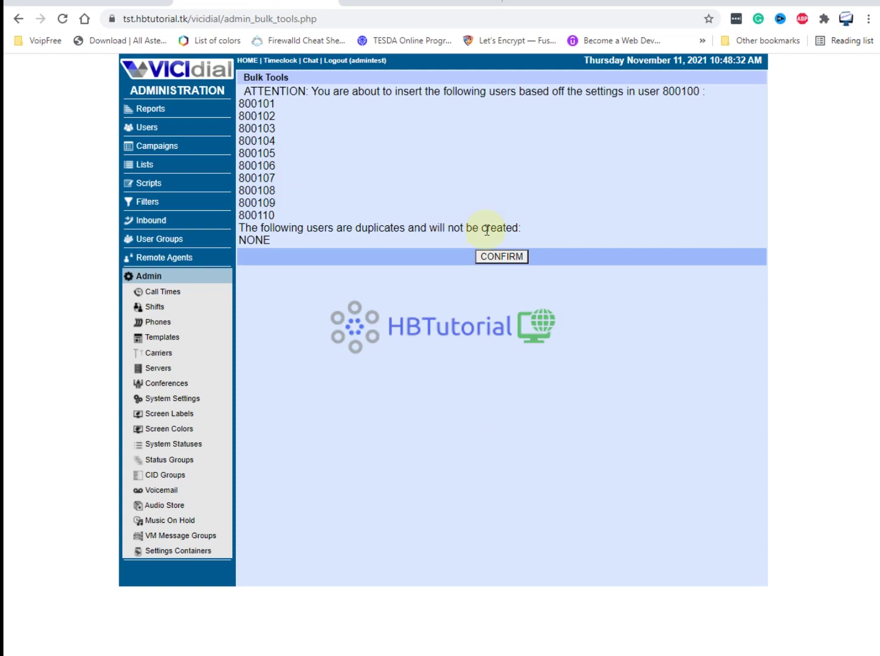
Confirm creating users 800101–800110, then open user 800101 from Show Users.
left_click(512, 259)
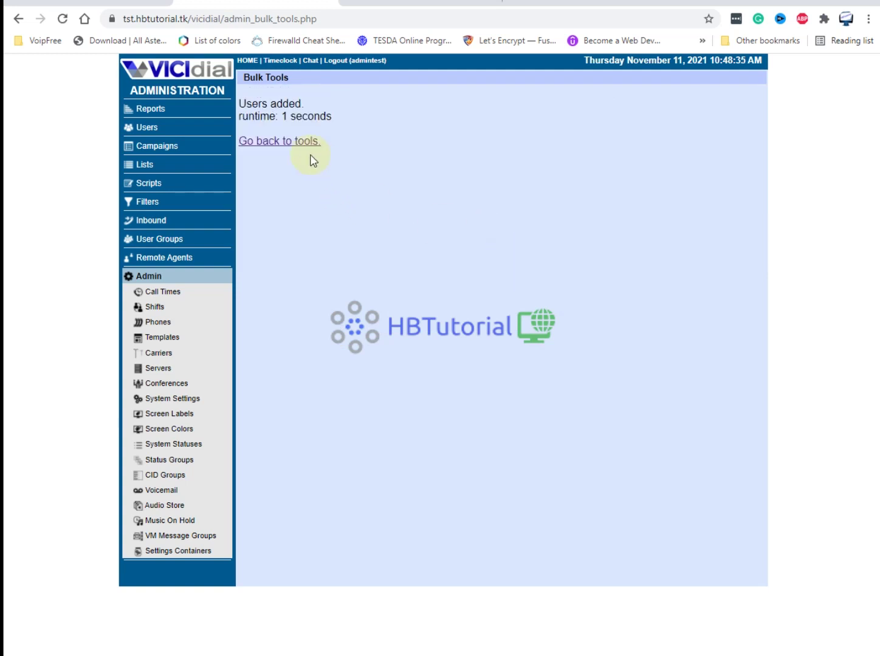
left_click(293, 145)
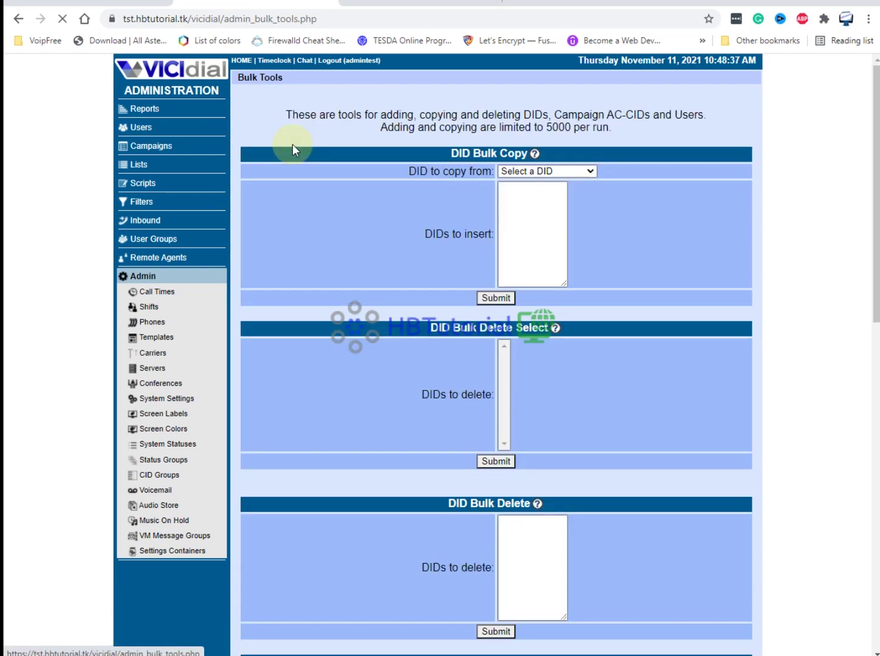
left_click(150, 129)
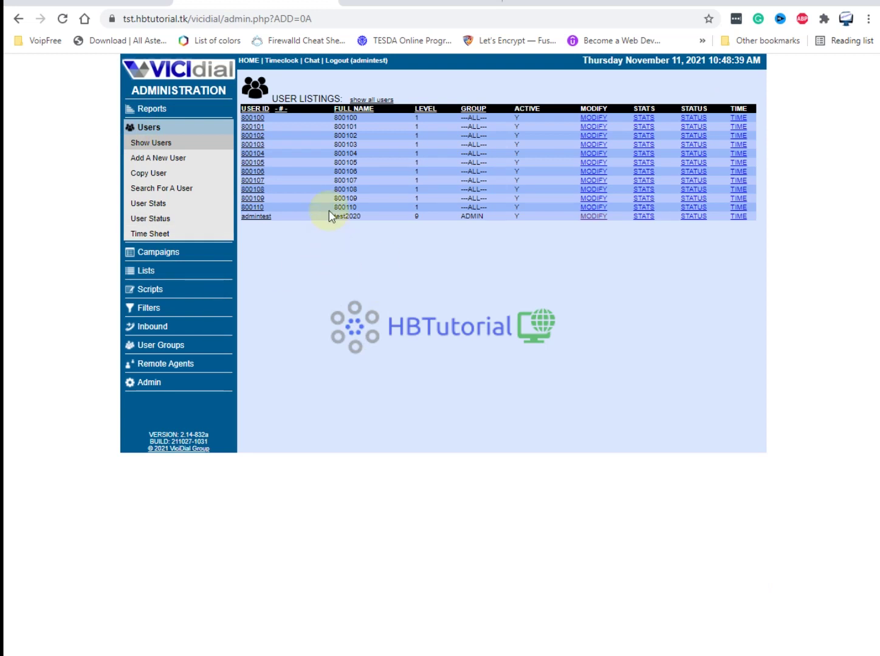
left_click(252, 129)
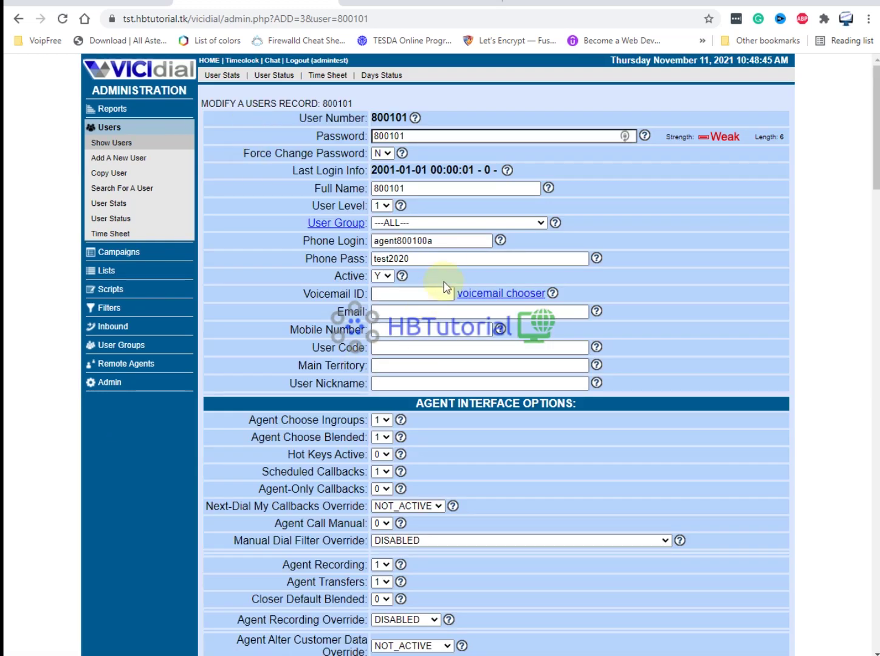
Set user 800101's Phone Login to agent800101a and save the record.
left_click(445, 241)
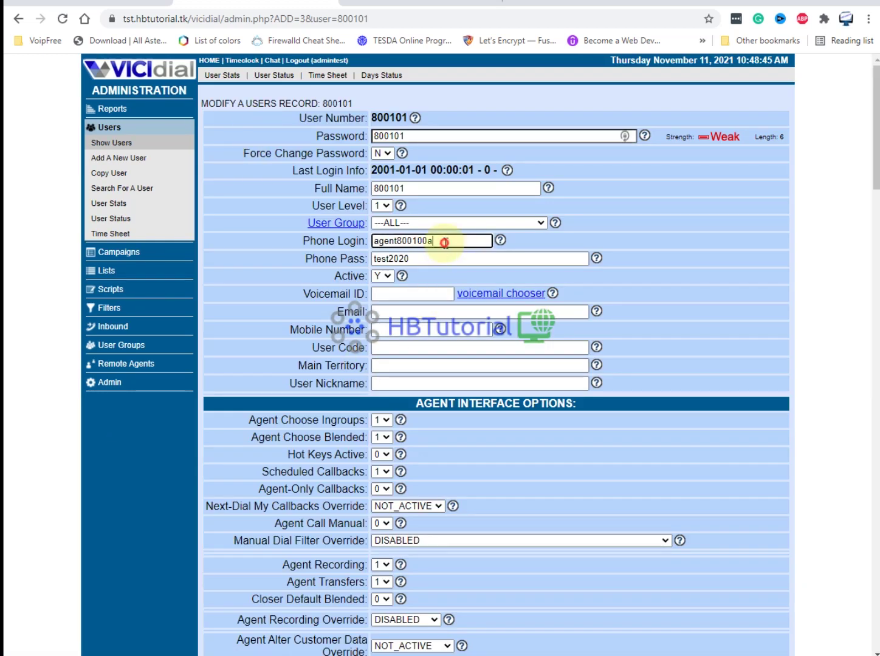
left_click_drag(377, 242, 480, 242)
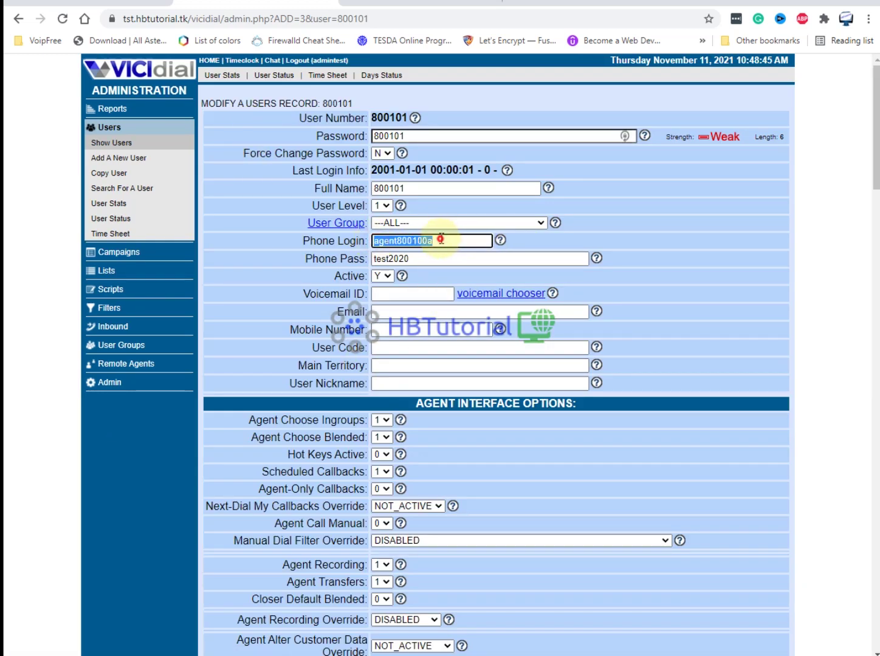
left_click(429, 241)
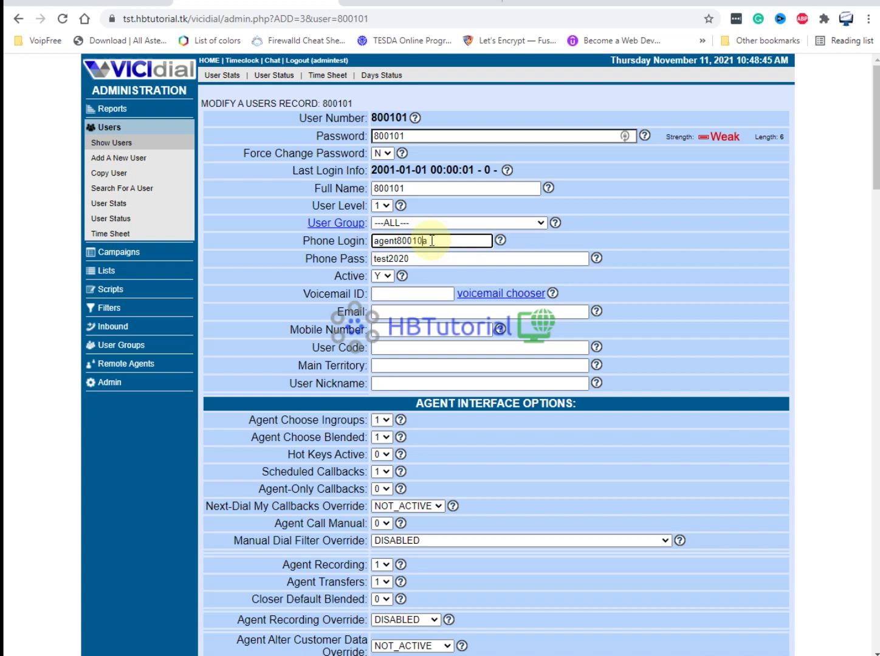
key("Return")
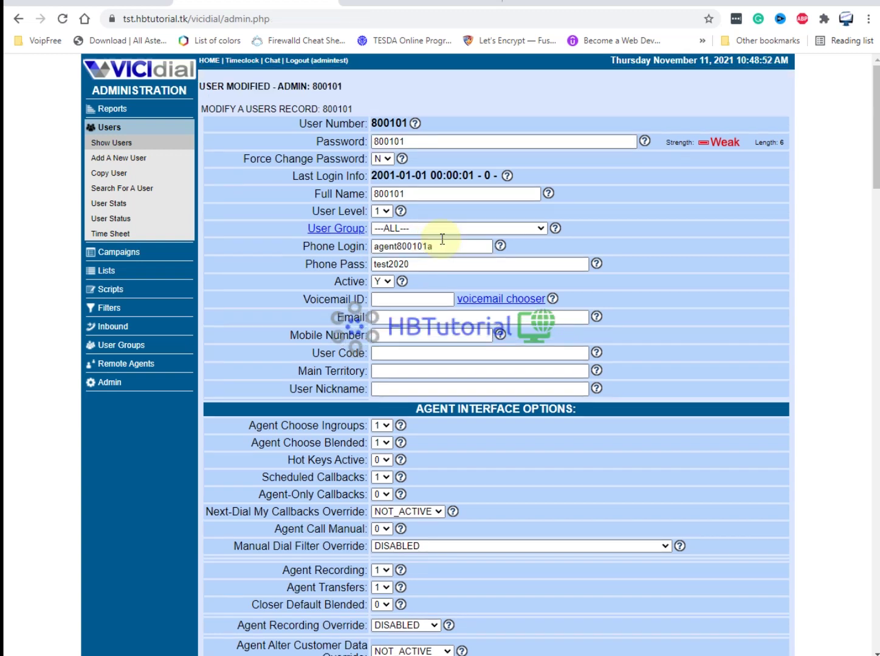
left_click_drag(432, 142, 331, 142)
left_click(392, 142)
double_click(389, 141)
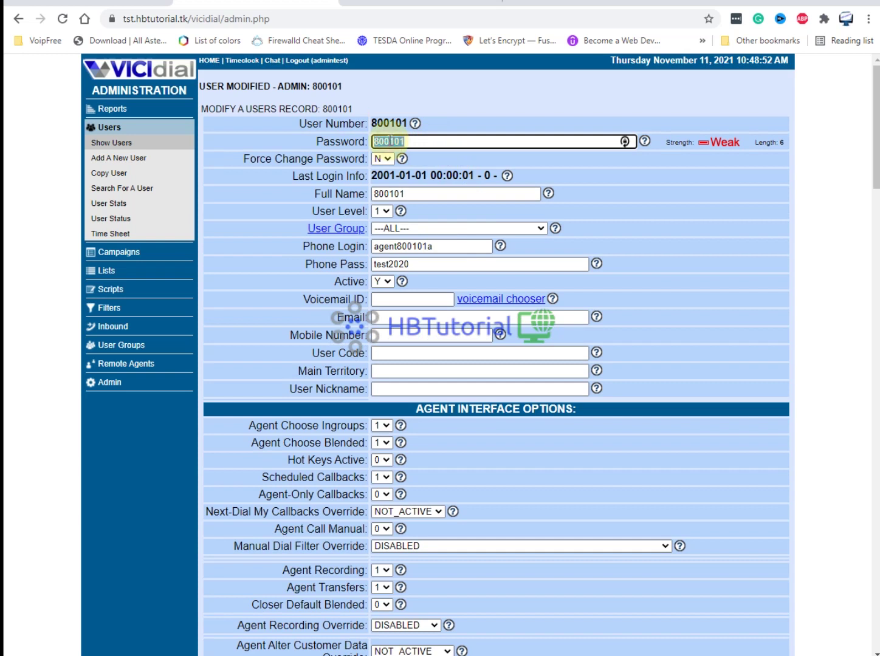
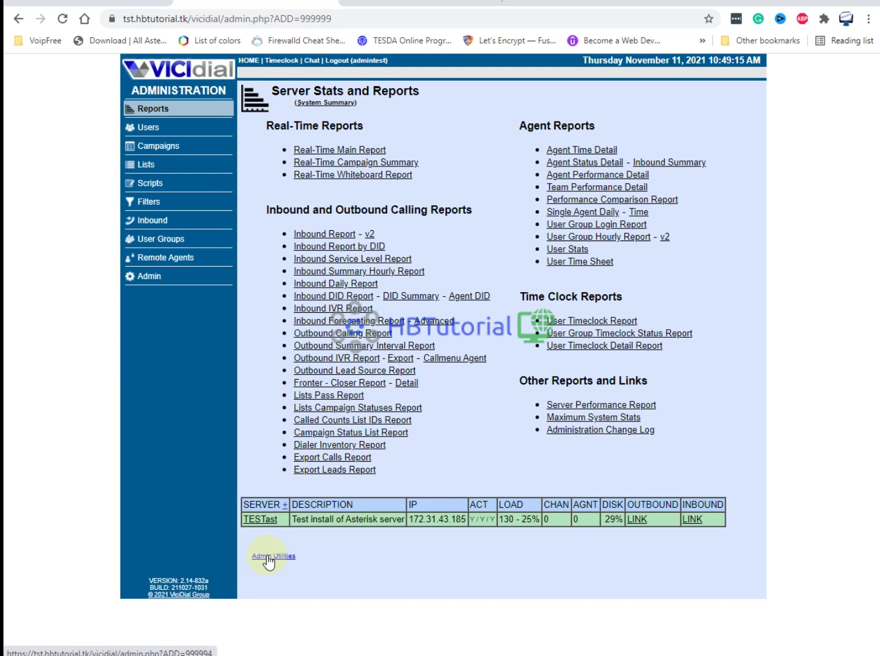
Open the Admin Bulk Tools page from Admin Utilities.
left_click(268, 557)
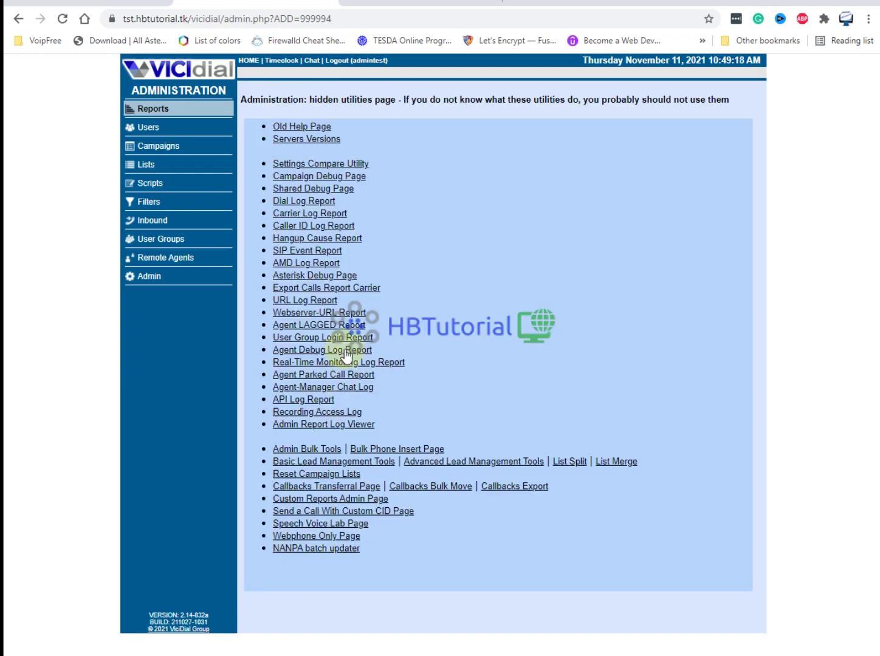
left_click(295, 451)
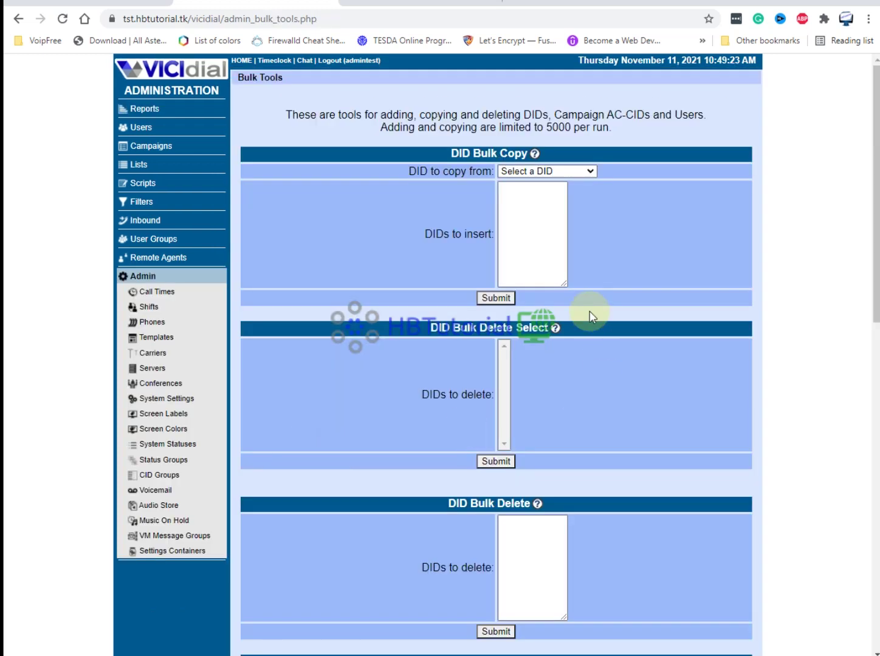
scroll(557, 196, "down", 6)
scroll(555, 196, "down", 5)
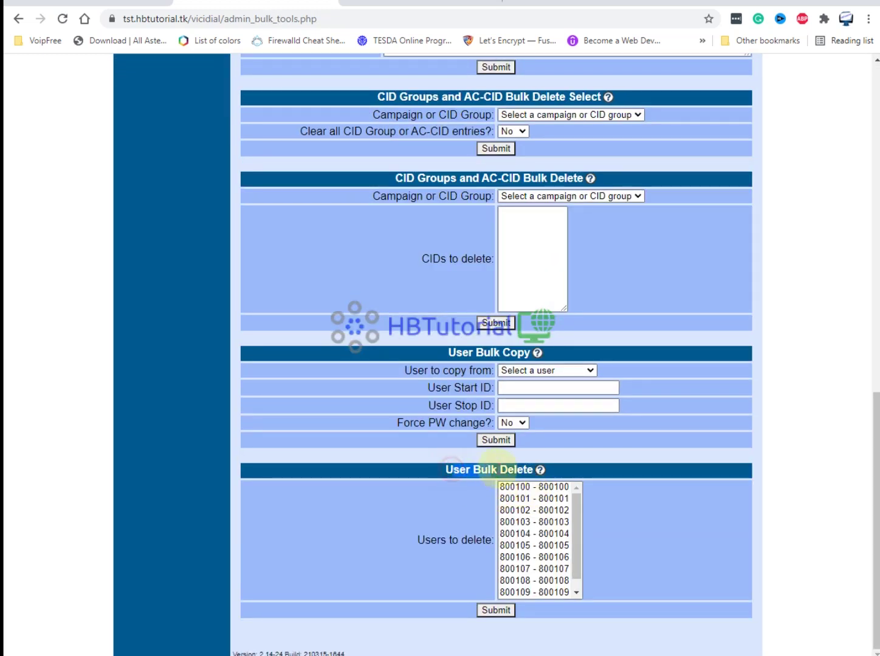
left_click(523, 489)
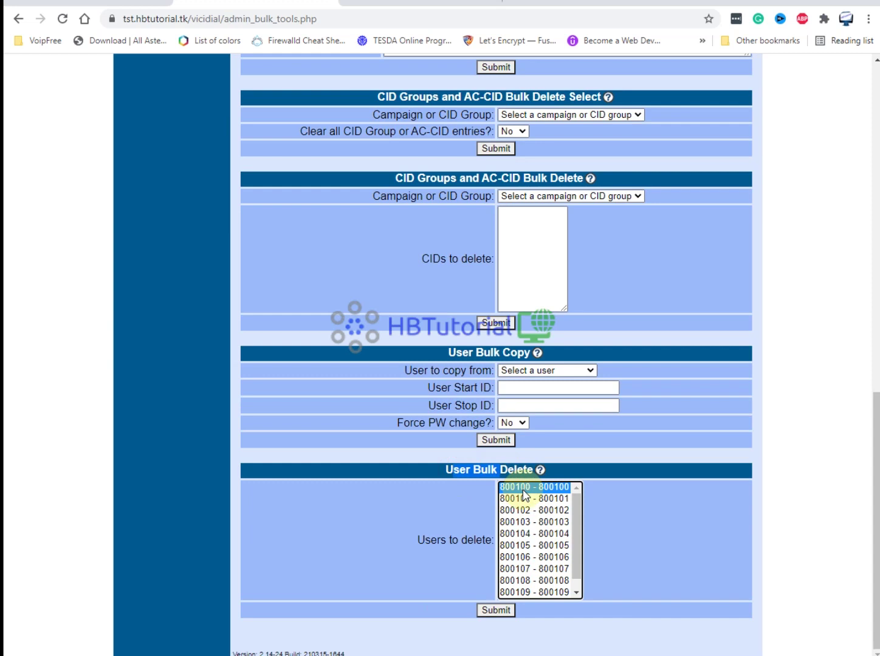
key("shift+Down")
key("shift+Down")
key("shift+Down")
key("shift+Down")
key("shift+Down")
key("shift+Down")
key("shift+Down")
key("shift+Down")
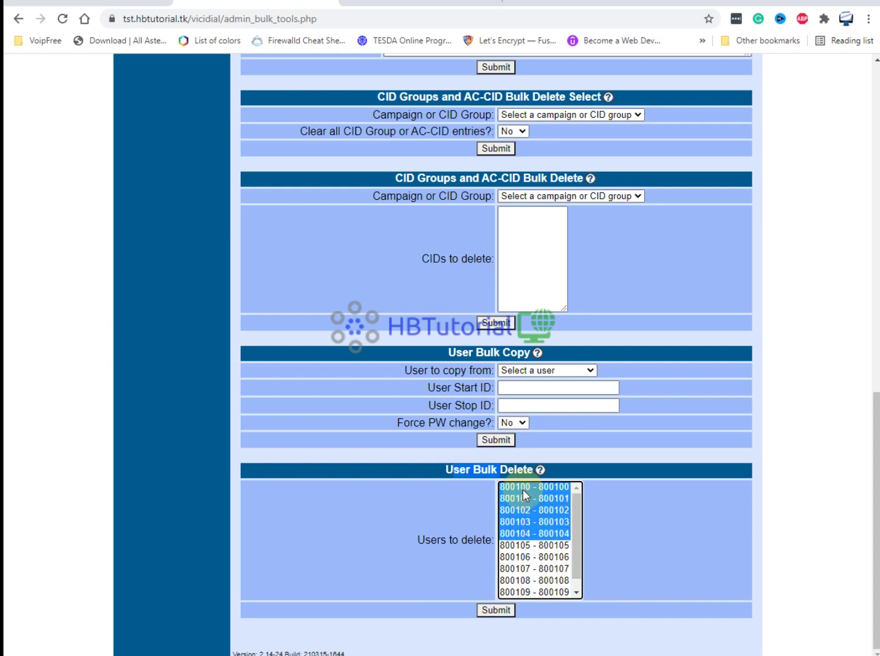
key("shift+Down")
key("shift+Down")
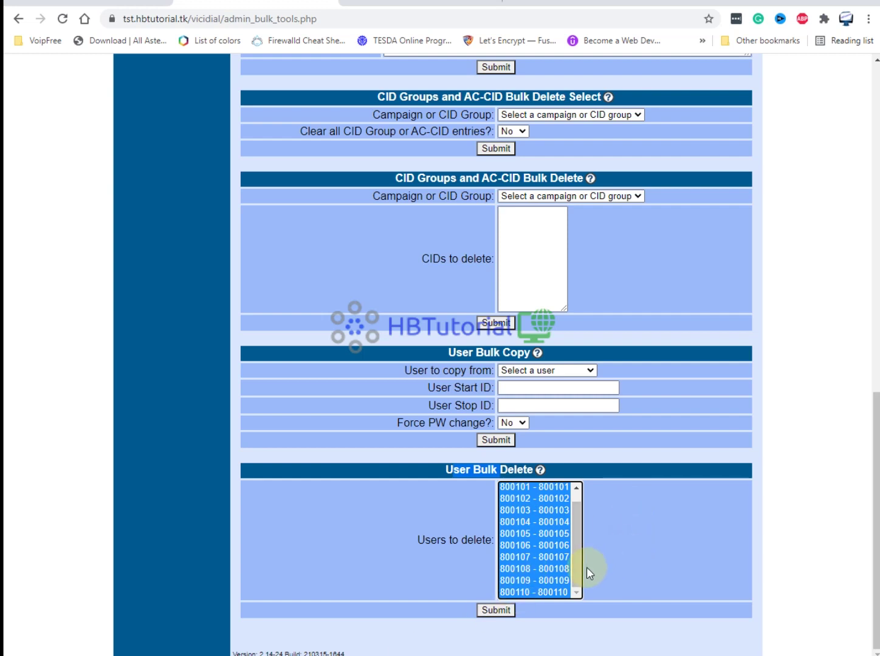
scroll(578, 556, "up", 1)
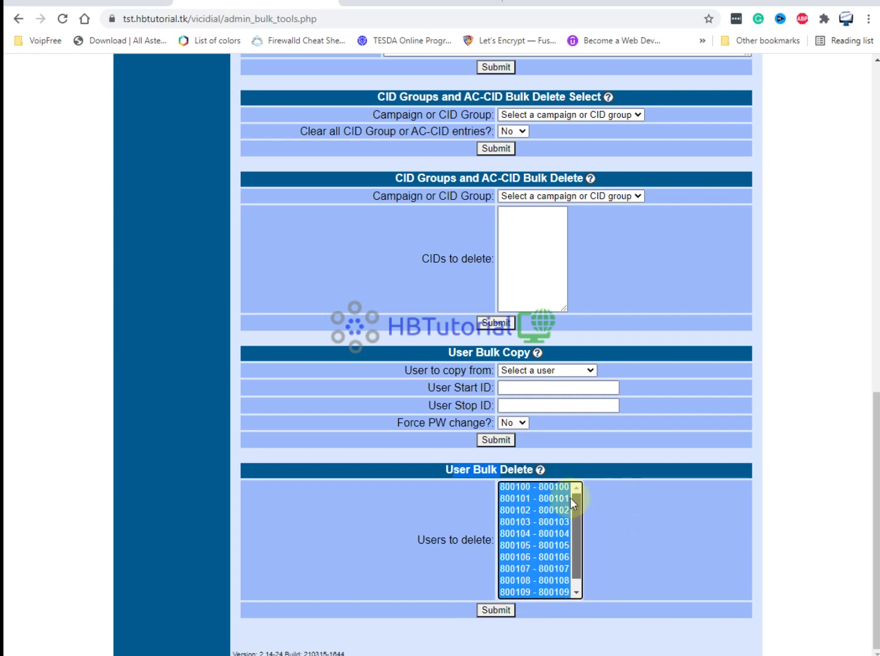
left_click(526, 488, "ctrl")
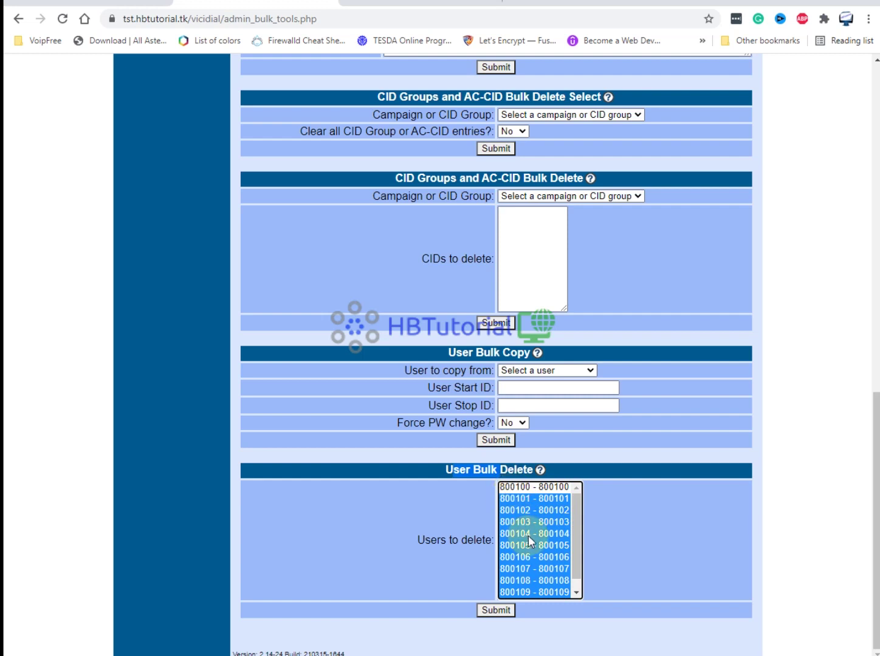
scroll(538, 534, "down", 1)
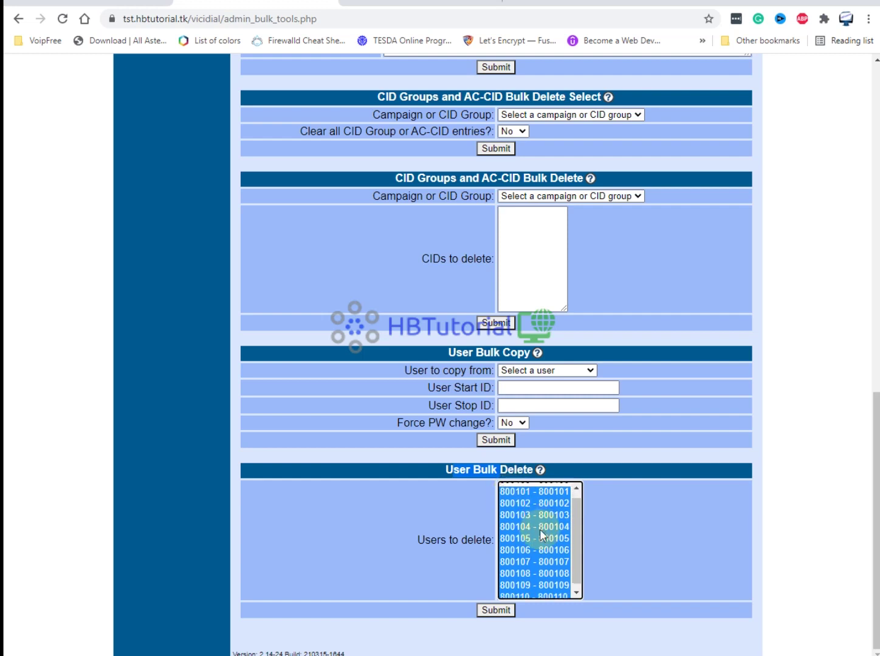
Submit the selection and review the warning listing the user ids to delete.
left_click(495, 610)
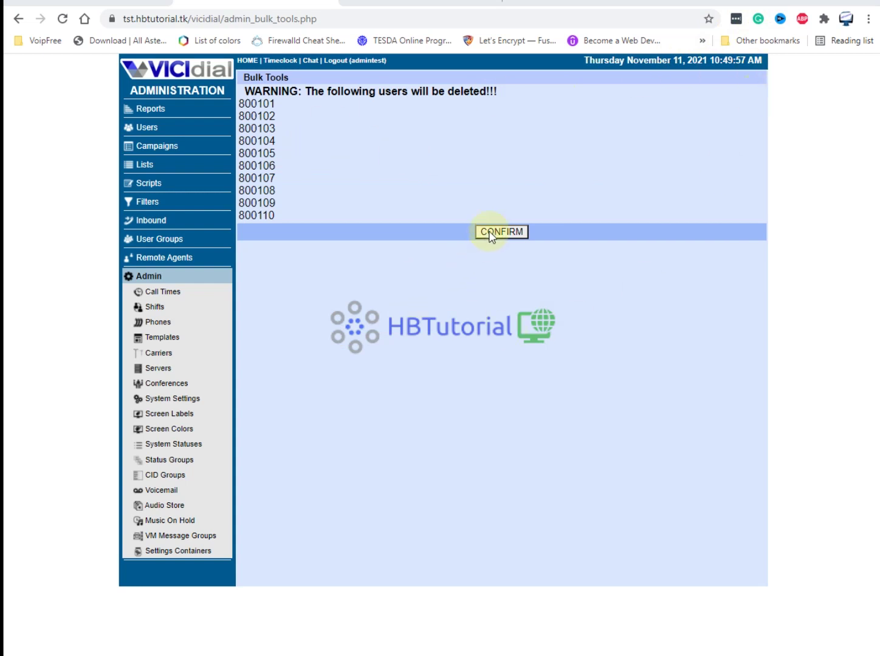
left_click_drag(312, 91, 547, 94)
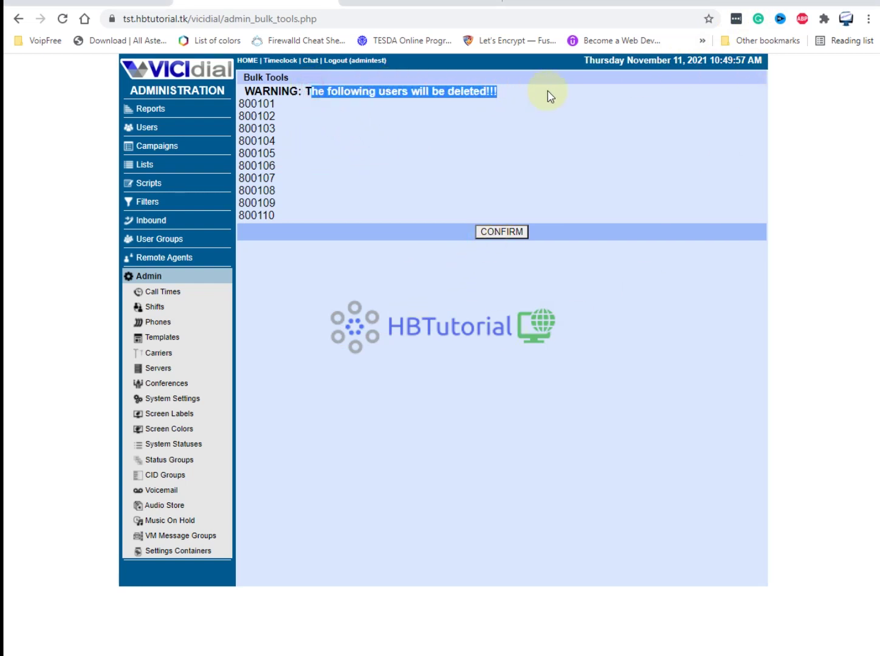
left_click(541, 111)
left_click_drag(313, 217, 261, 116)
left_click(321, 111)
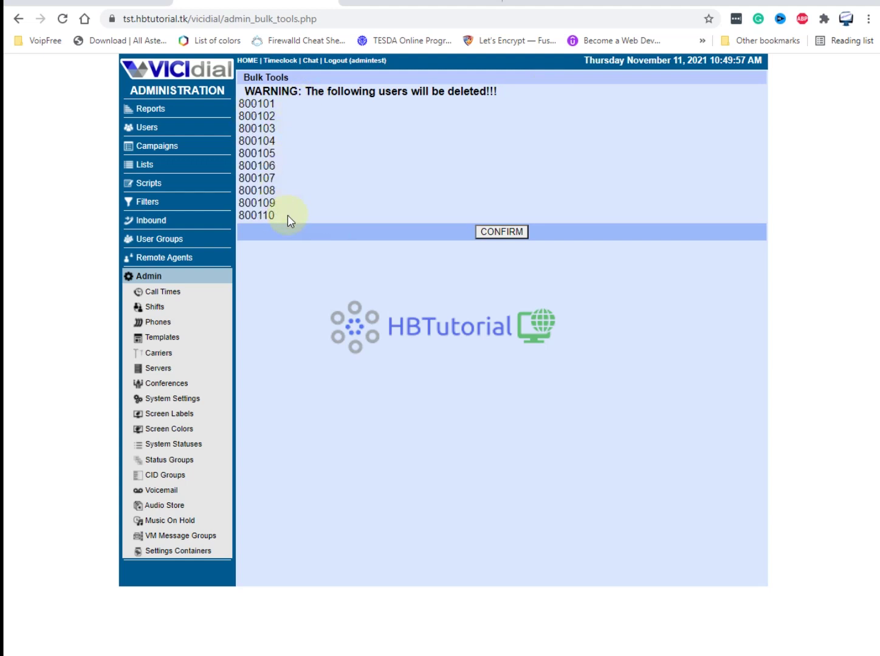
Confirm deleting users 800101–800110 and check the User Listings.
left_click(507, 232)
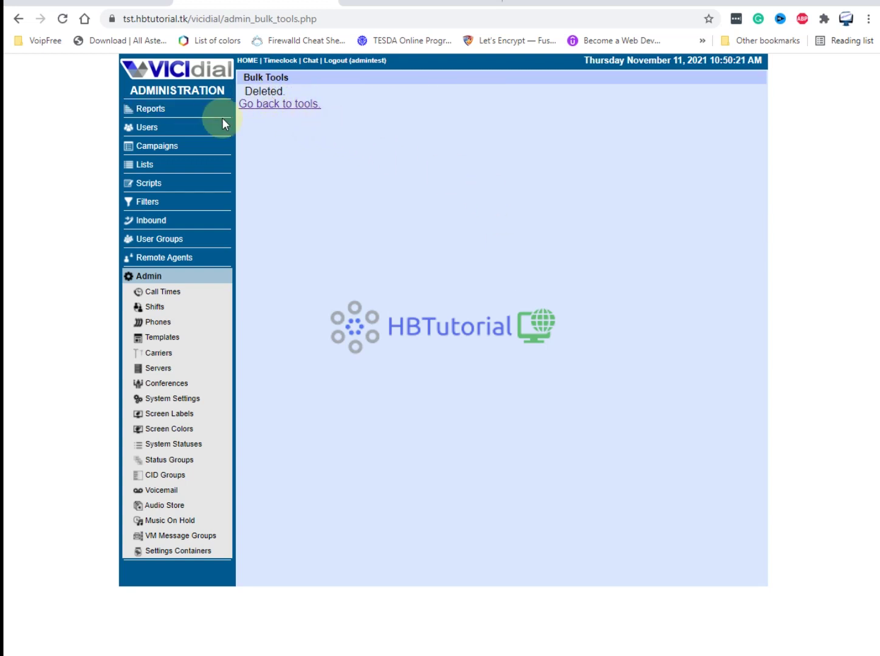
double_click(254, 91)
left_click(141, 130)
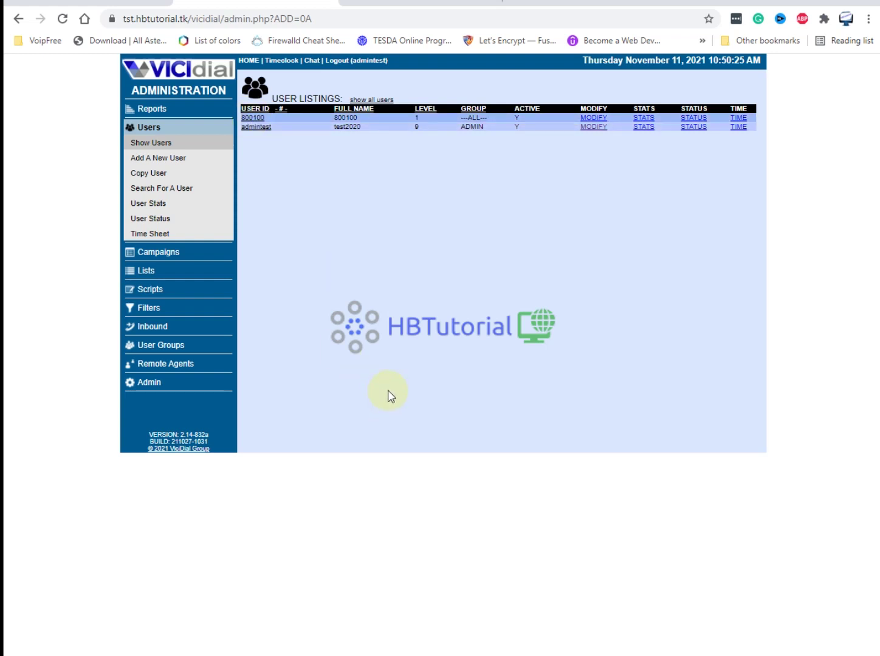
View the Phones list, then visit the Bulk Phone Insert page under Admin Utilities.
left_click(146, 384)
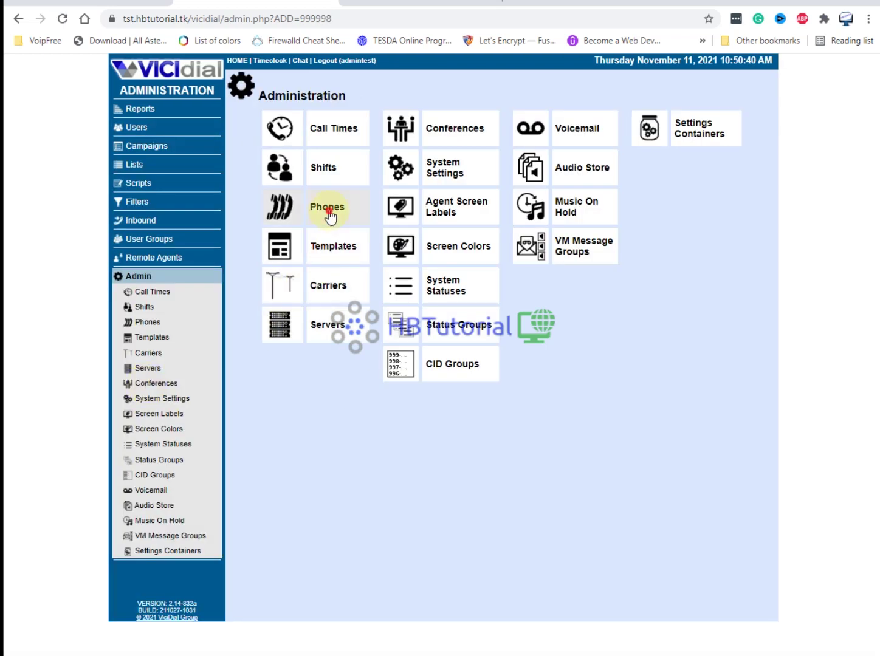
left_click(328, 214)
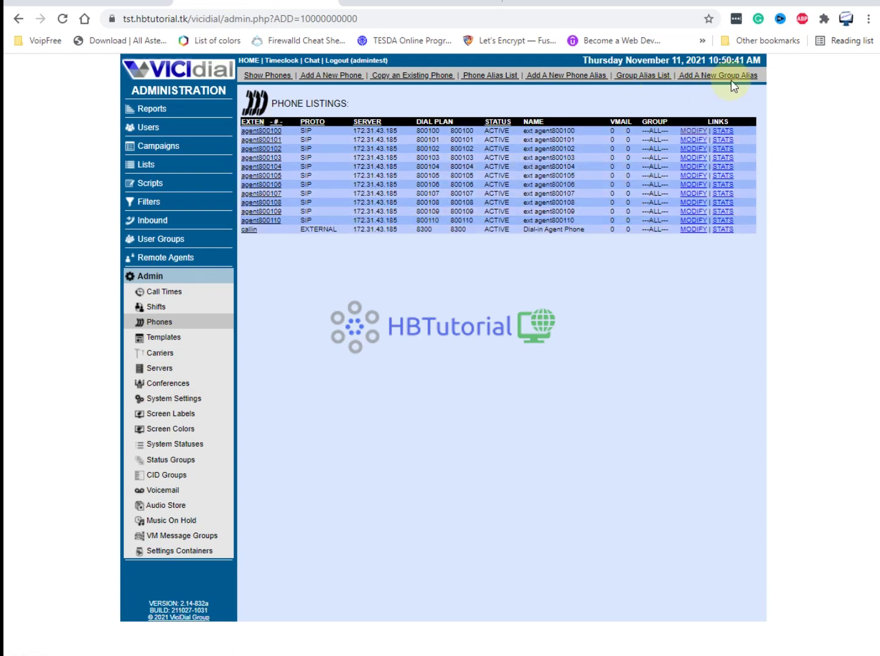
left_click(152, 112)
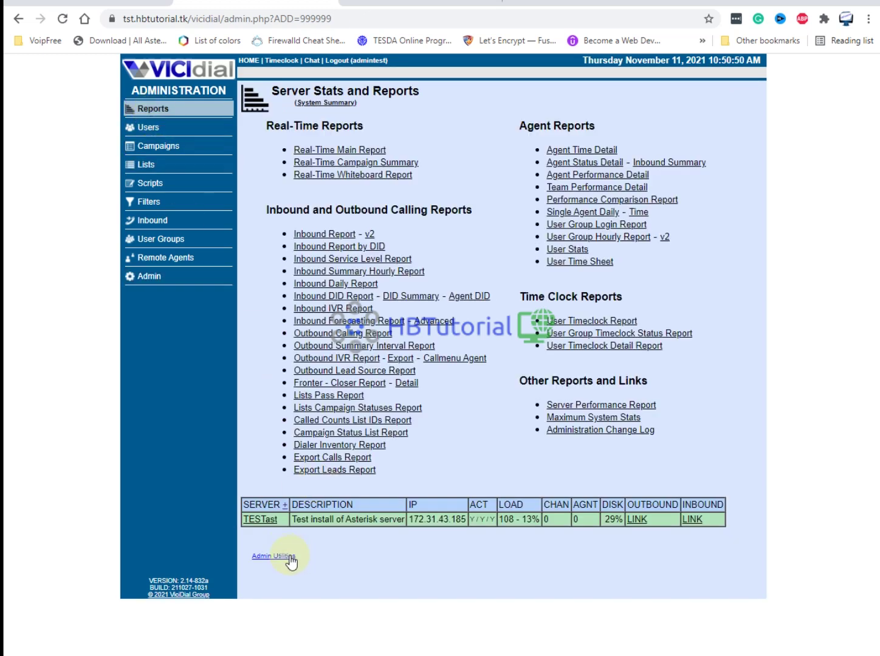
left_click(288, 557)
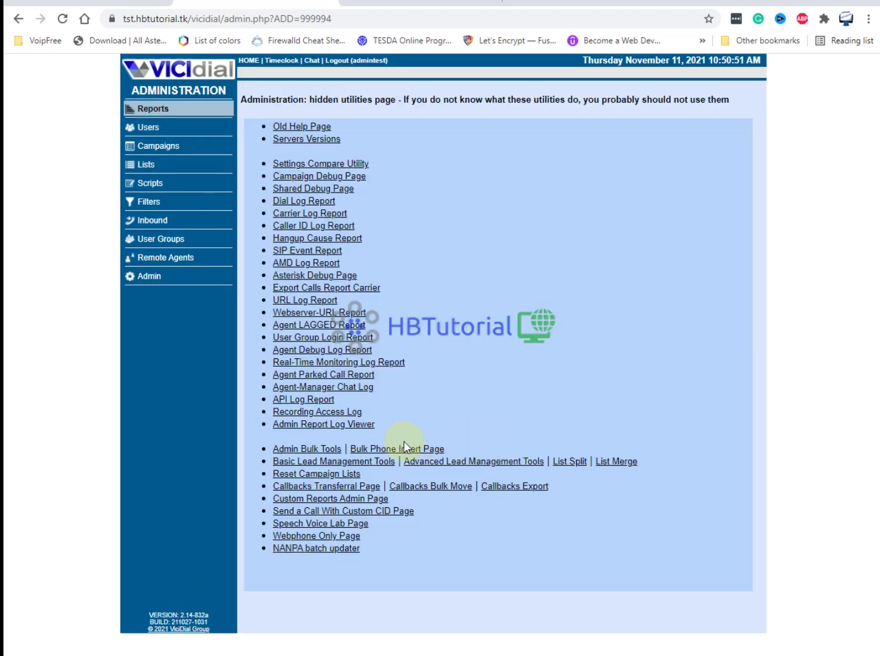
left_click(379, 450)
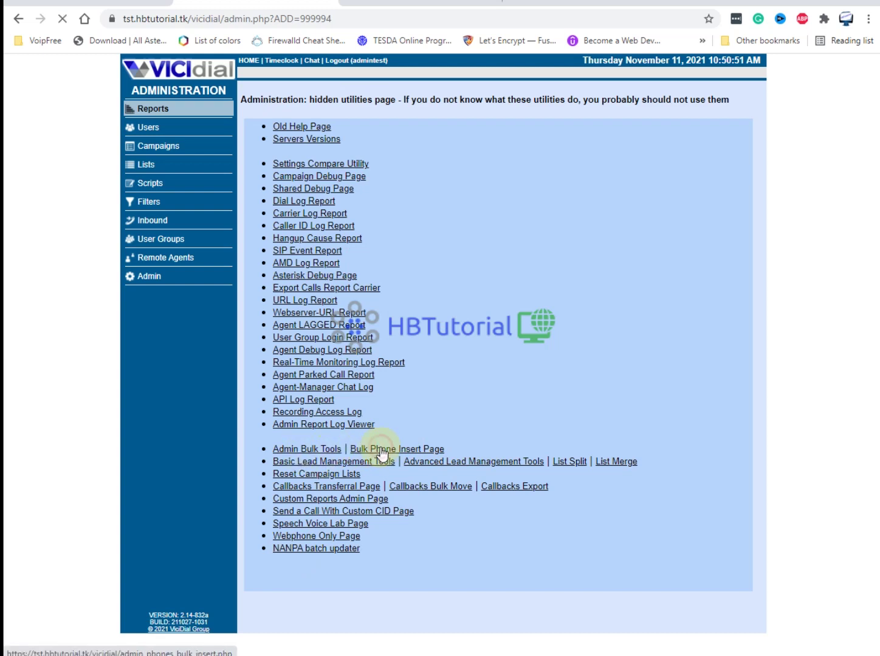
Return to the Phone Listings showing agent800100–agent800110 and the callin phone.
left_click(506, 348)
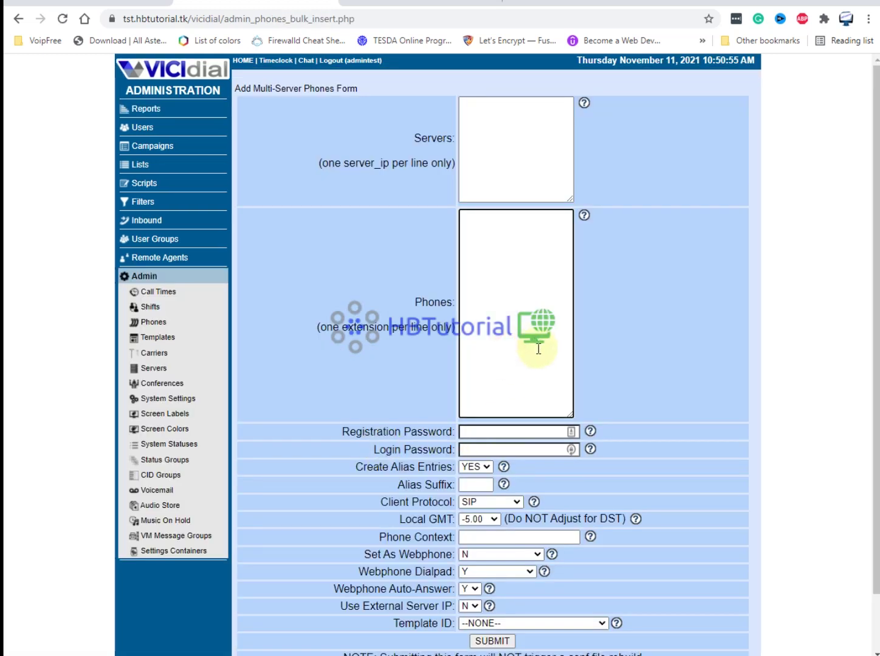
scroll(655, 479, "down", 1)
scroll(661, 490, "up", 1)
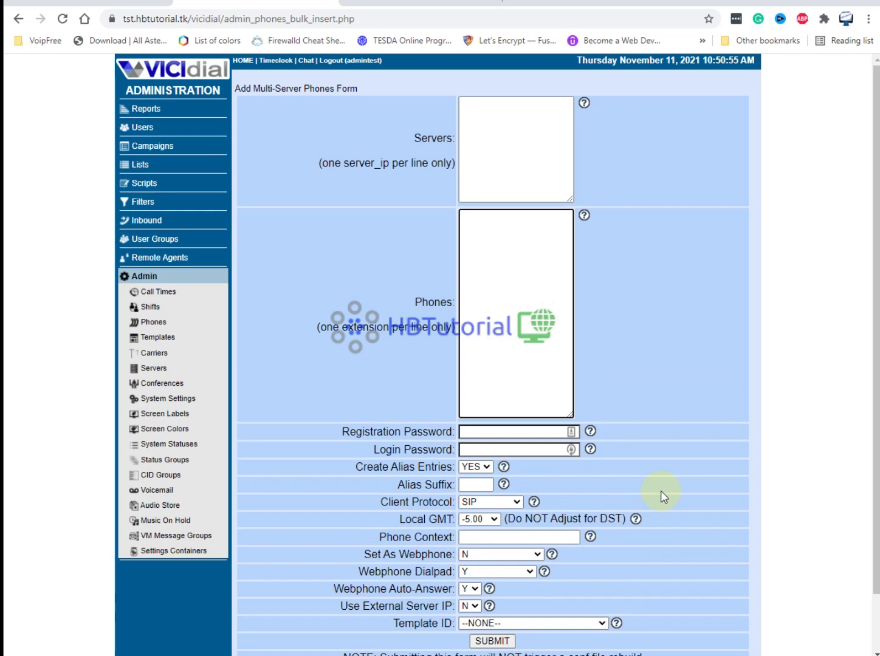
left_click(161, 91)
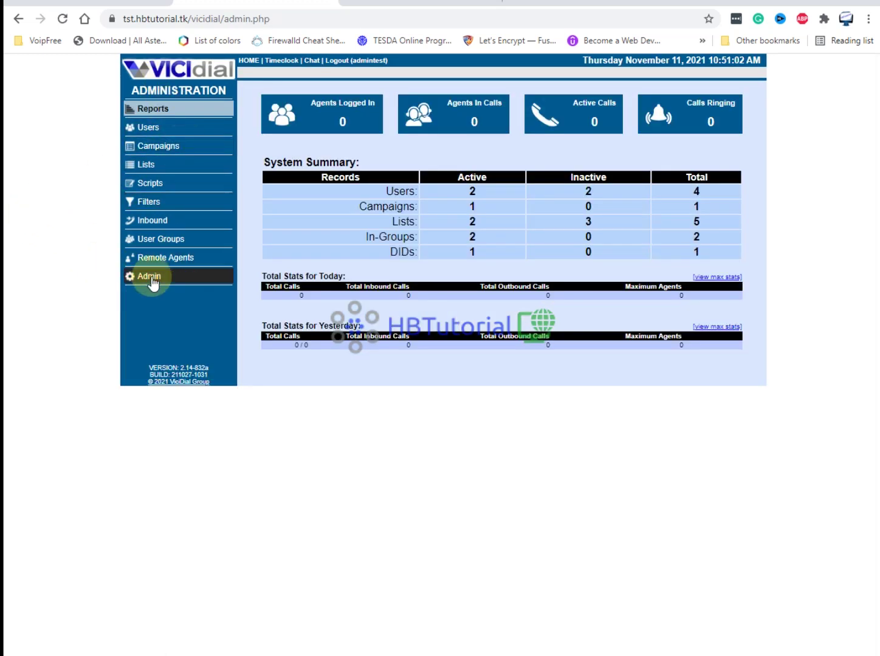
left_click(152, 279)
left_click(150, 327)
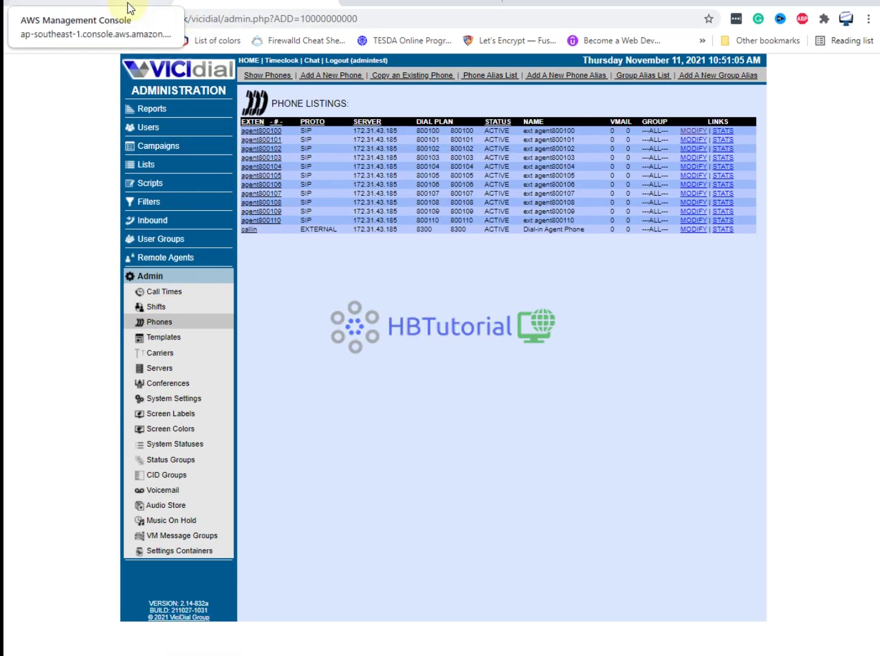
Go to the EC2 Instances console in the AWS Management Console.
left_click(128, 8)
left_click(141, 291)
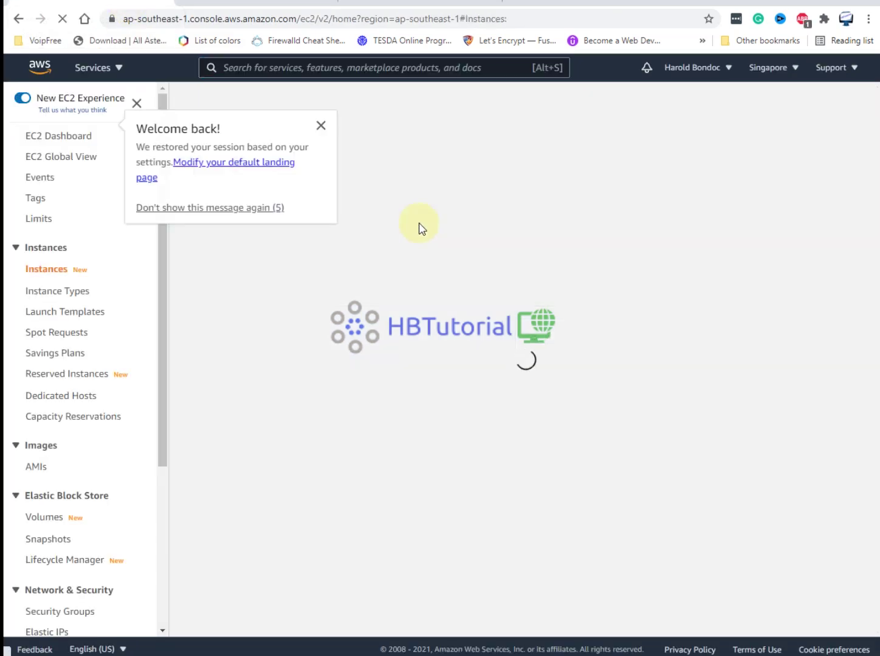
left_click(322, 127)
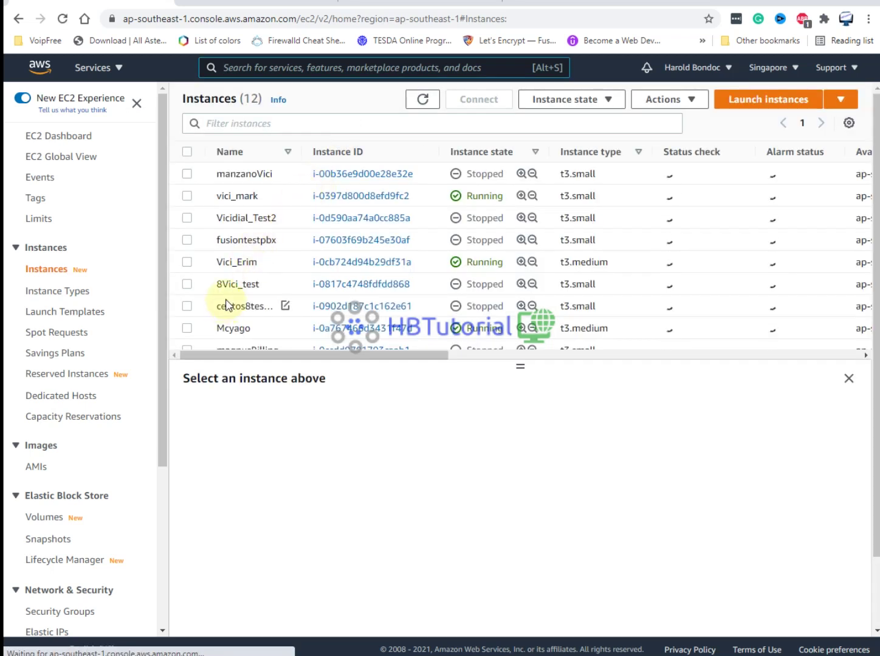
scroll(267, 311, "down", 1)
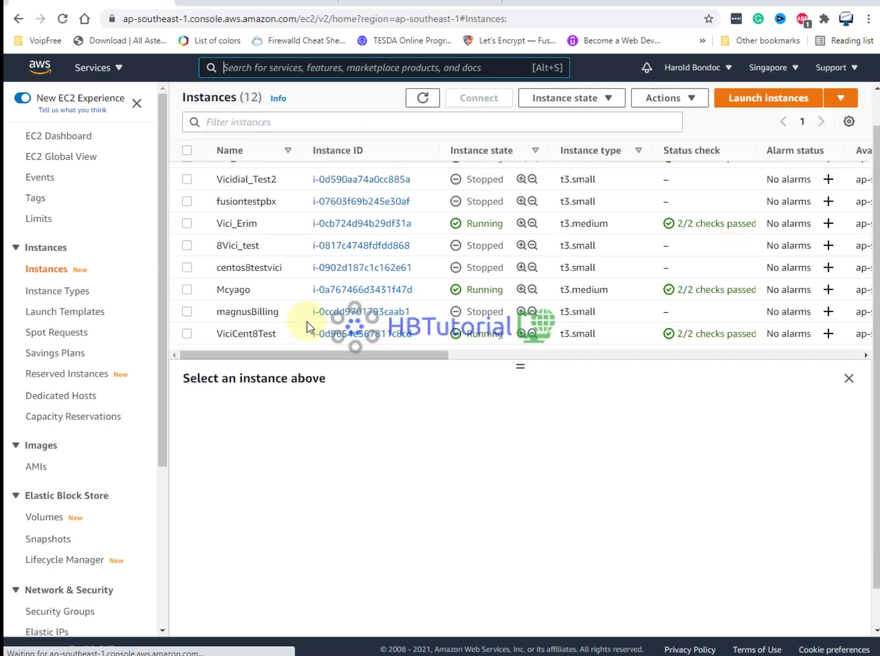
Select ViciCent8Test and copy its public IPv4 address 13.212.24.228.
left_click(187, 334)
scroll(441, 488, "down", 5)
scroll(440, 487, "up", 3)
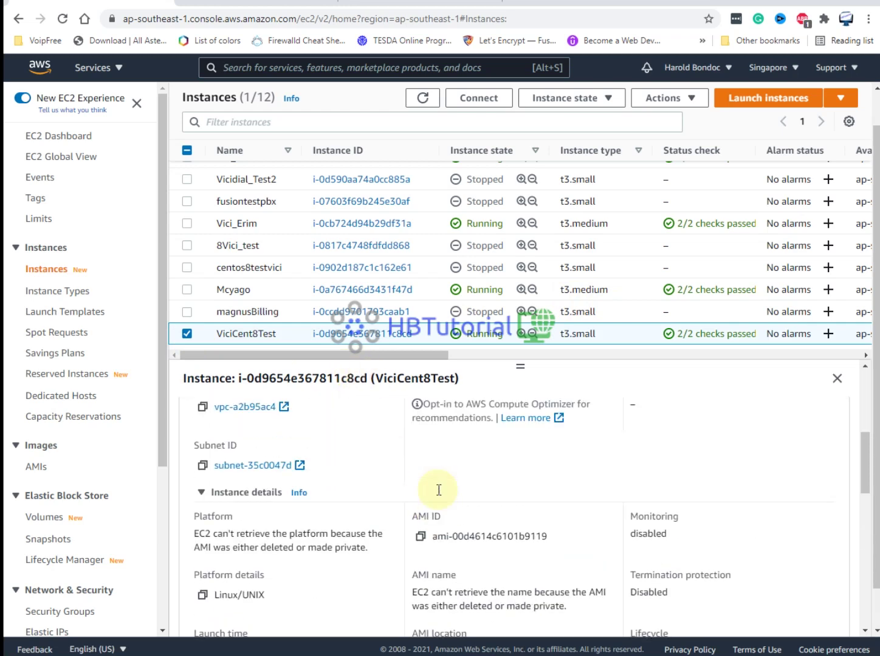
scroll(451, 507, "up", 2)
scroll(417, 455, "up", 2)
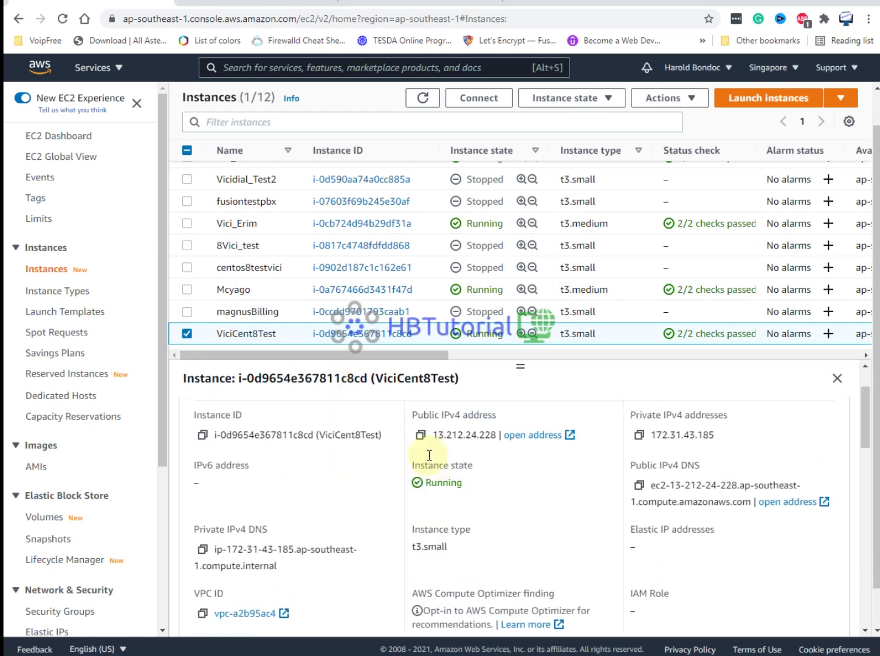
left_click(421, 435)
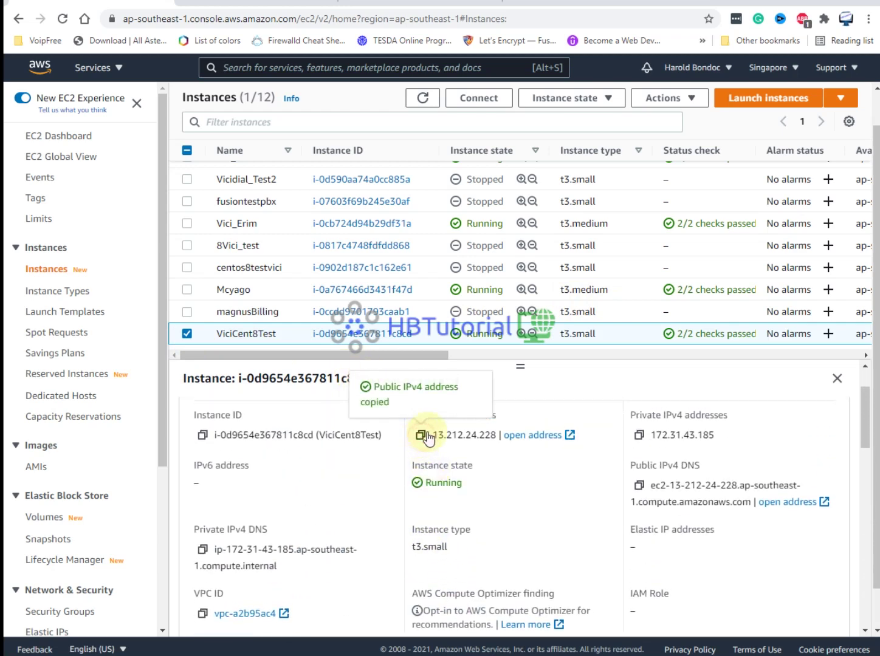
left_click(260, 3)
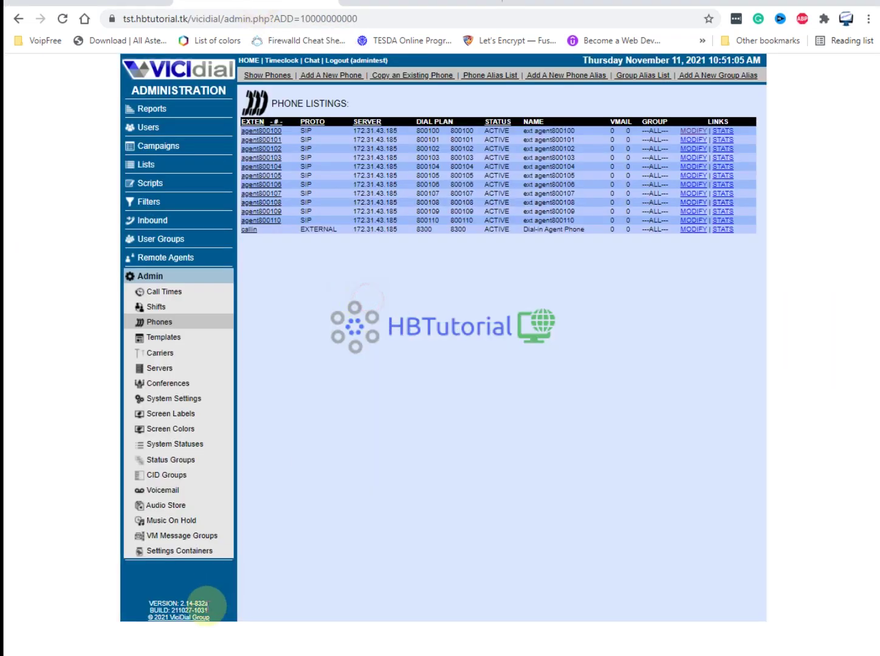
key("super")
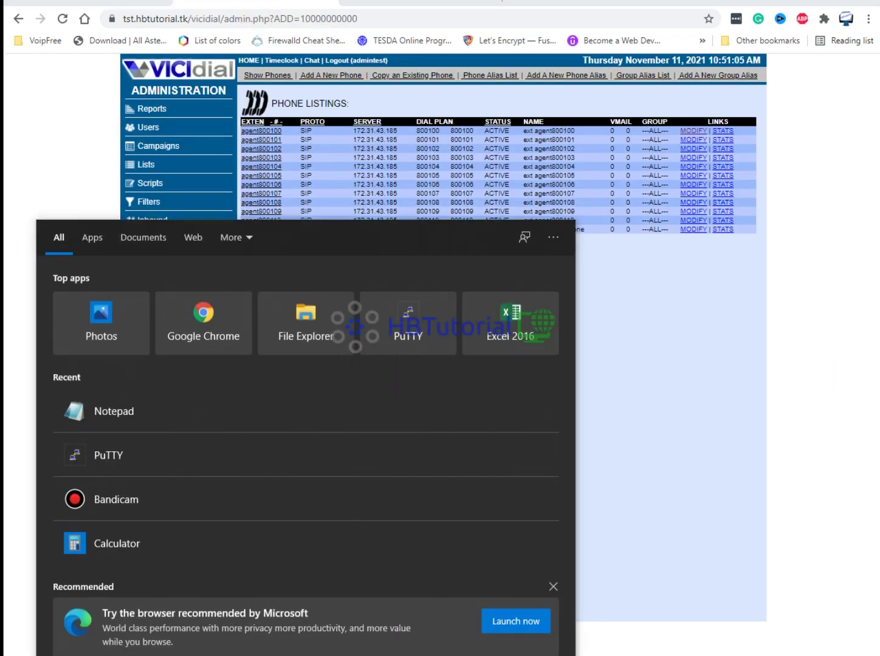
Launch PuTTY and enter host 13.212.24.228.
type("putty")
key("Return")
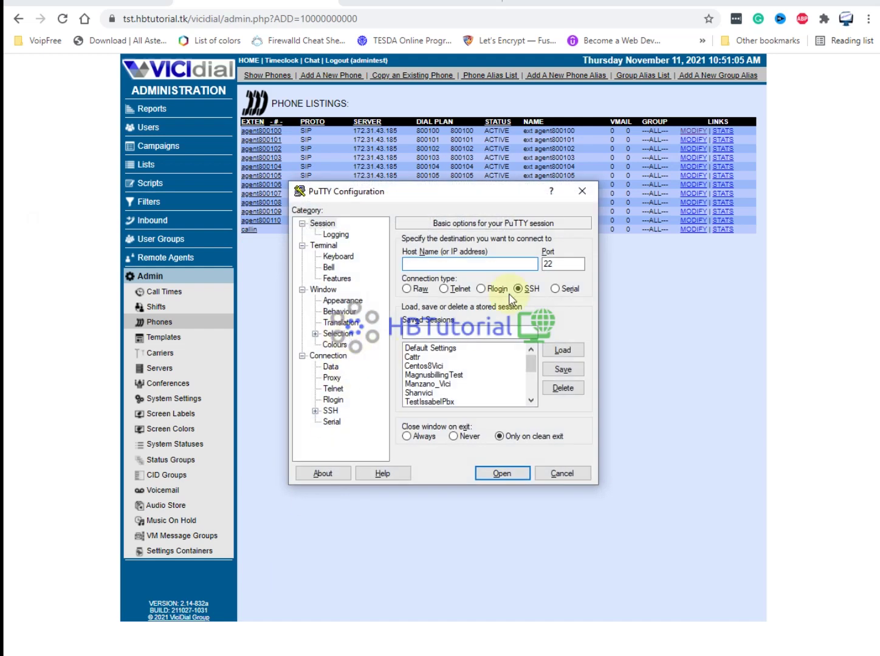
key("ctrl+v")
Set the BitRun .ppk private key file under SSH > Auth.
scroll(468, 377, "down", 5)
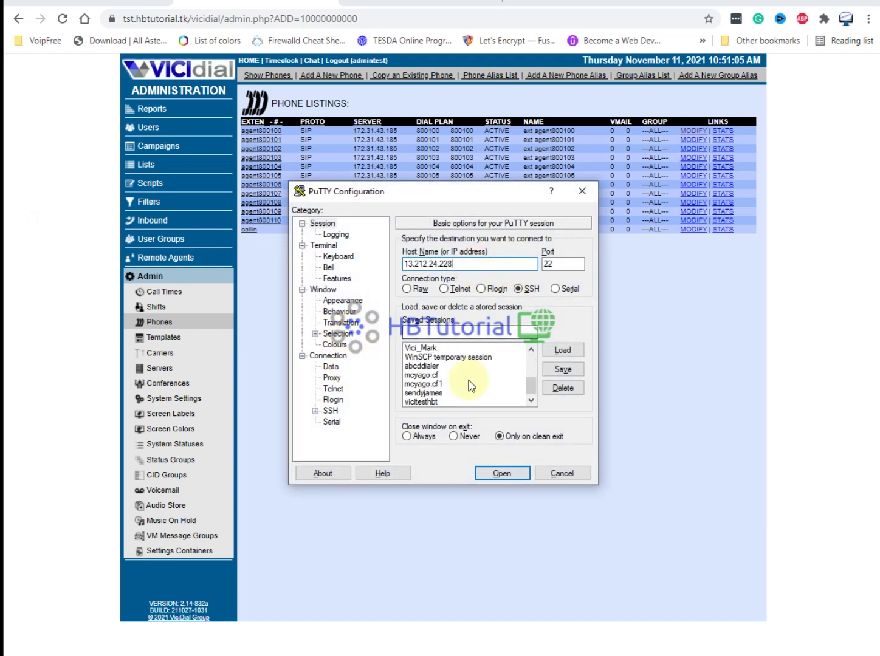
left_click(331, 411)
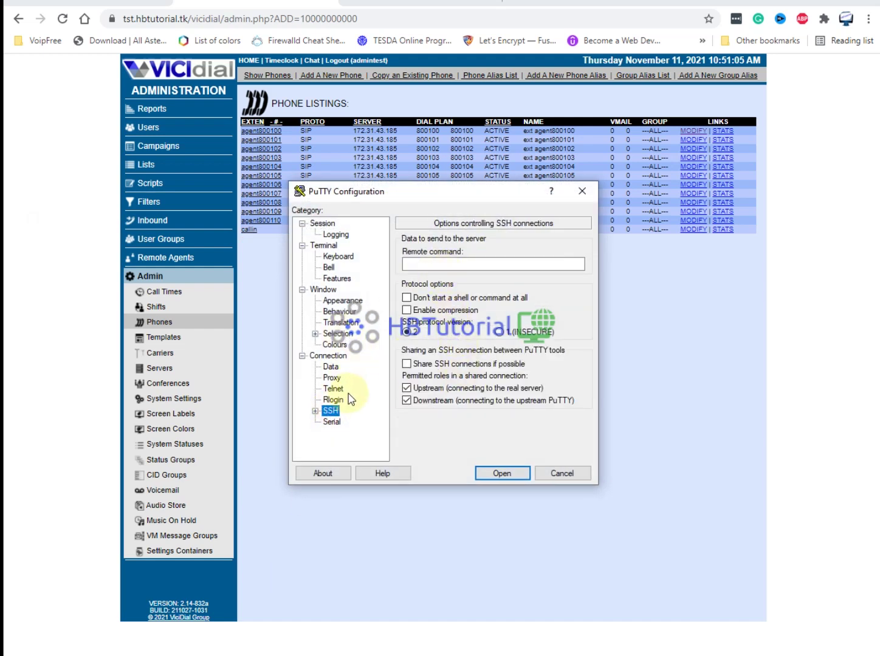
left_click(314, 411)
left_click(343, 400)
left_click(549, 379)
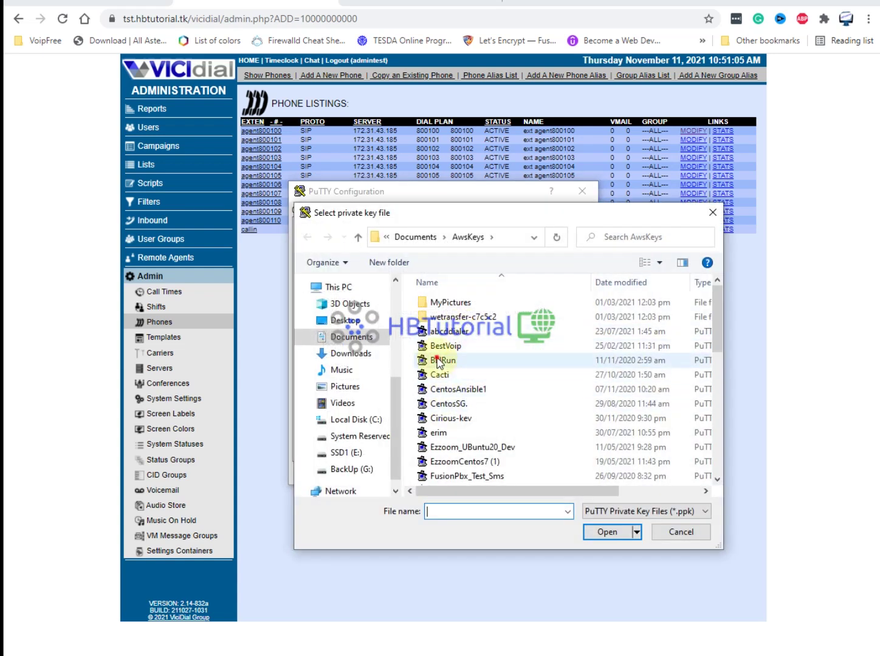
double_click(440, 360)
Set the auto-login username to centos and open the connection.
scroll(334, 286, "up", 3)
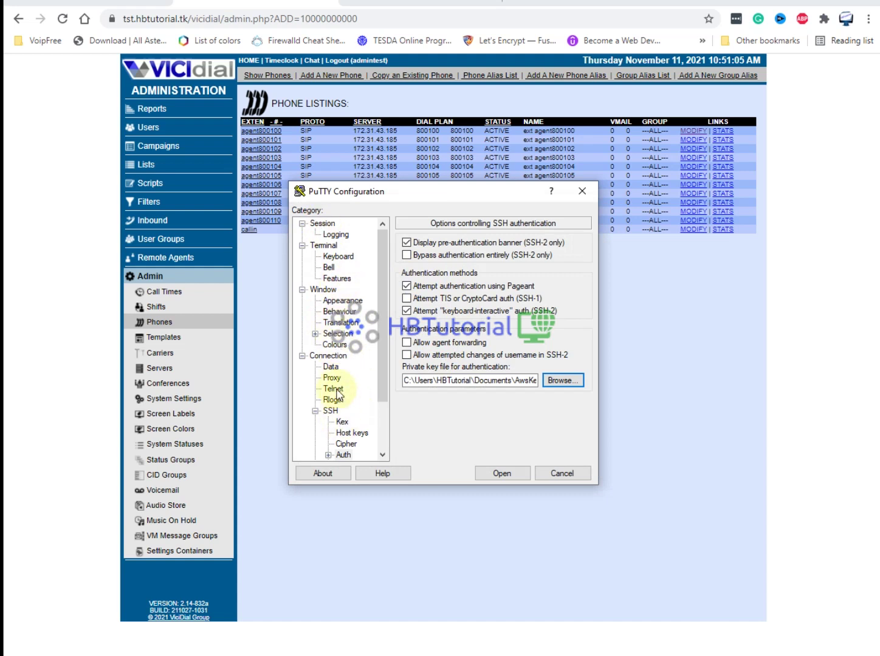
left_click(332, 366)
left_click(524, 254)
type("centos")
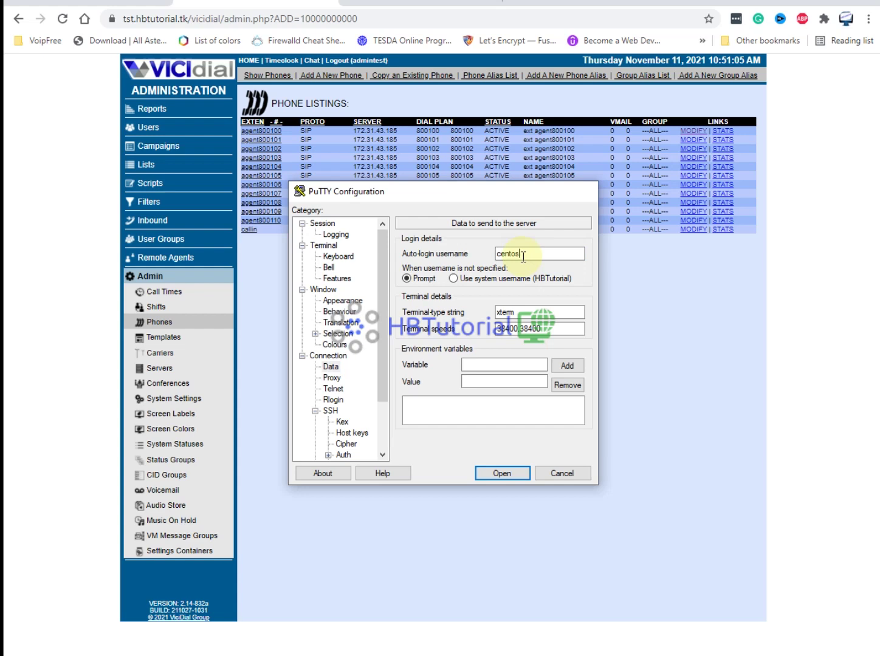
key("Return")
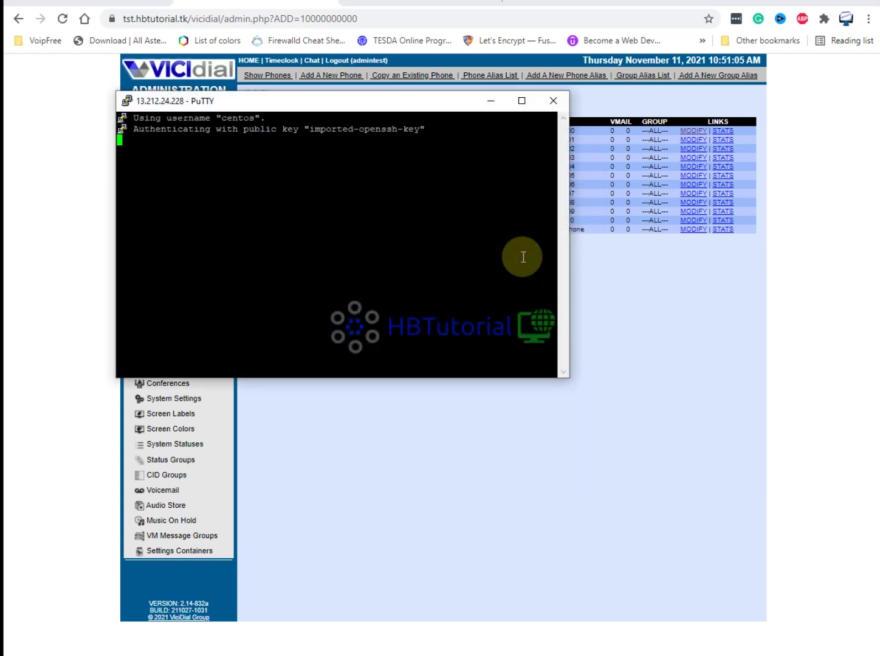
Enlarge the PuTTY window, start mysql as root, and run 'use asterisk;'.
left_click_drag(128, 103, 19, 13)
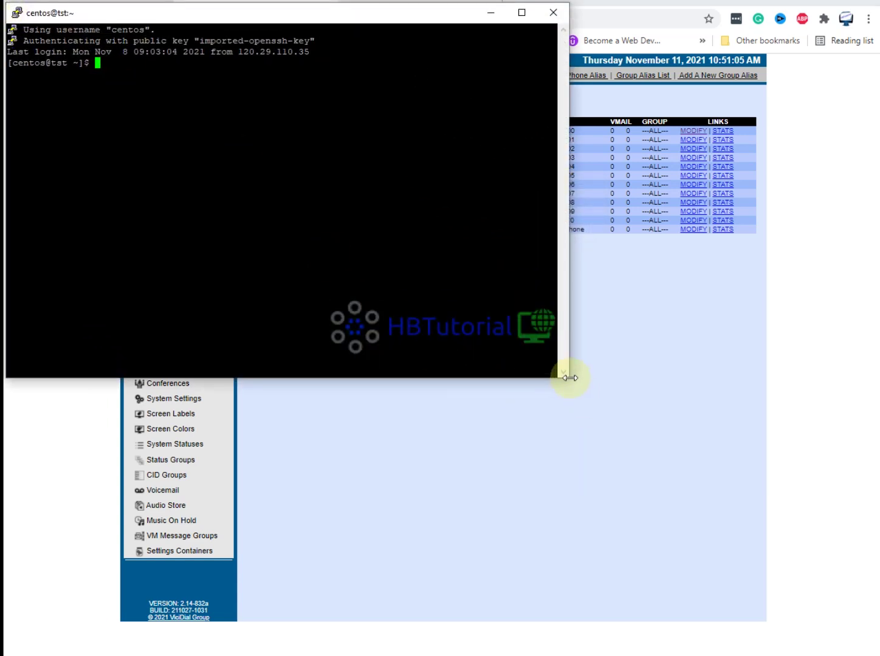
left_click_drag(570, 379, 877, 654)
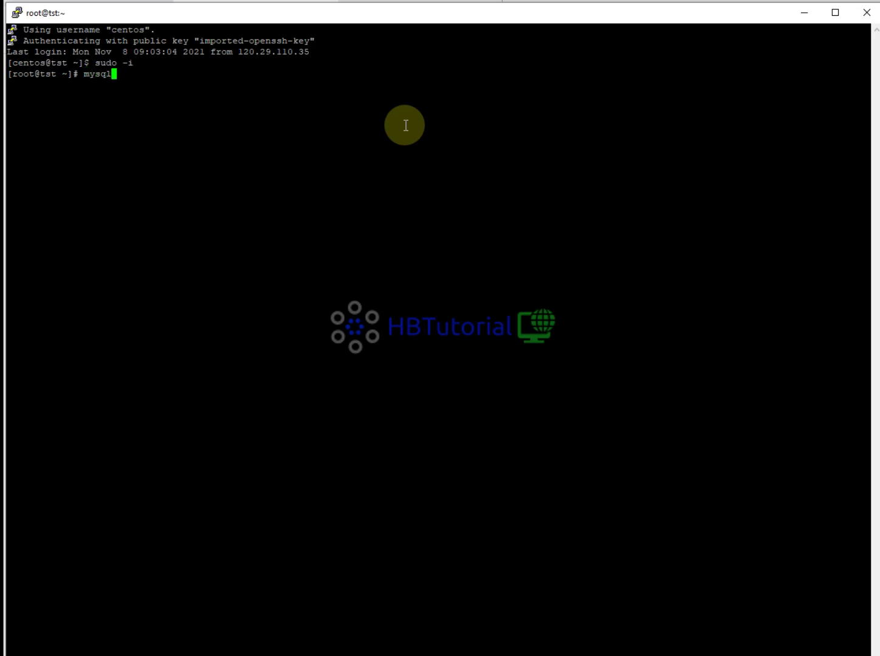
key("Return")
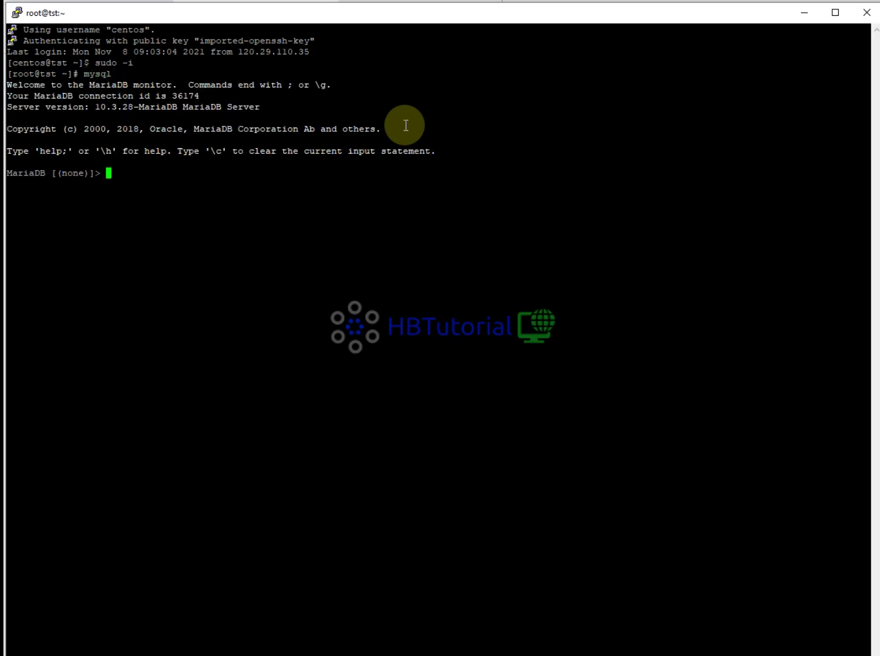
type("use asterisk;")
key("Return")
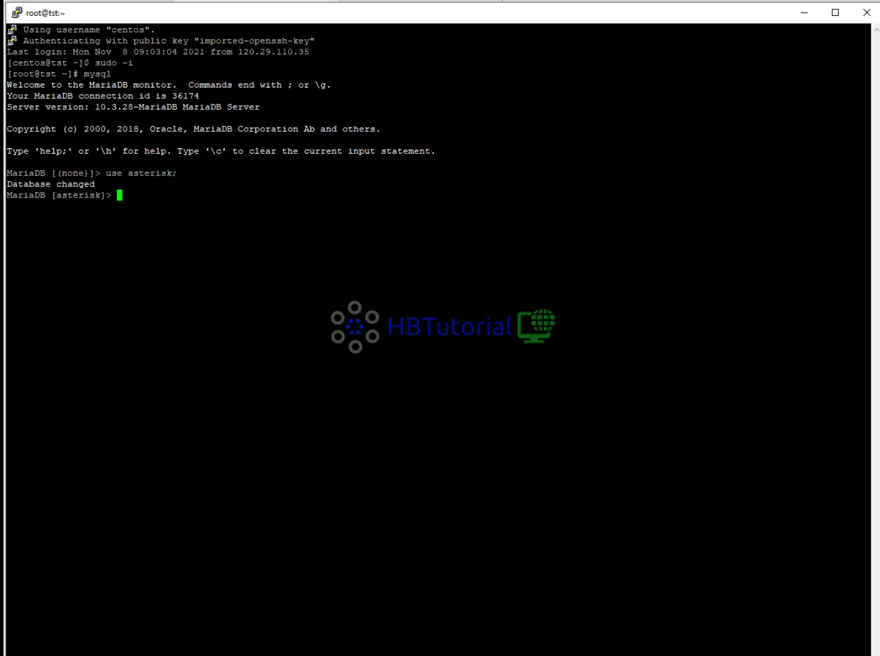
key("alt+Tab")
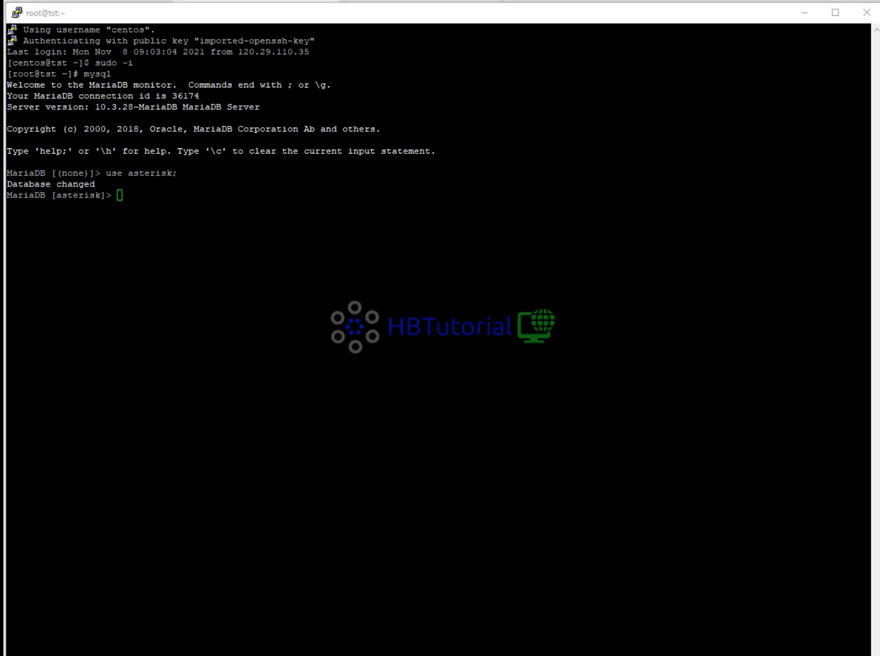
left_click(295, 232)
Run "delete from phones where extension like 'agent8%';", removing 11 rows.
type("dele")
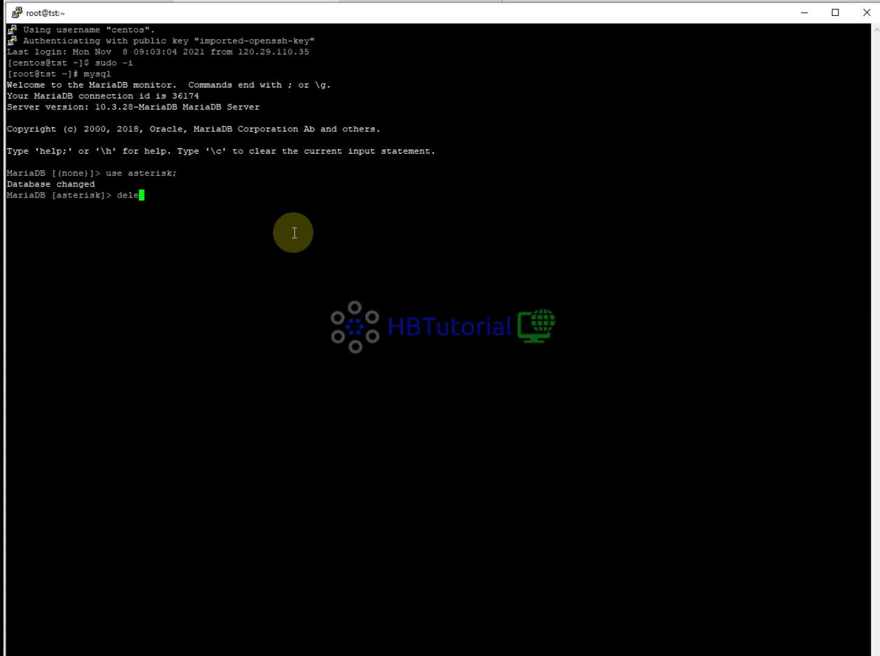
type("te from phones where")
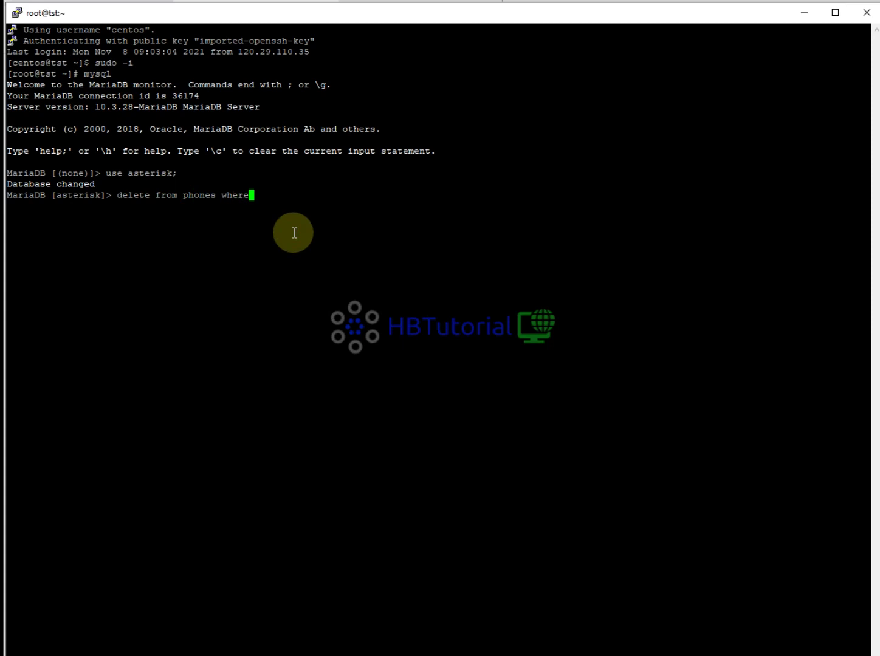
type(" extension like 'ag")
type("ent")
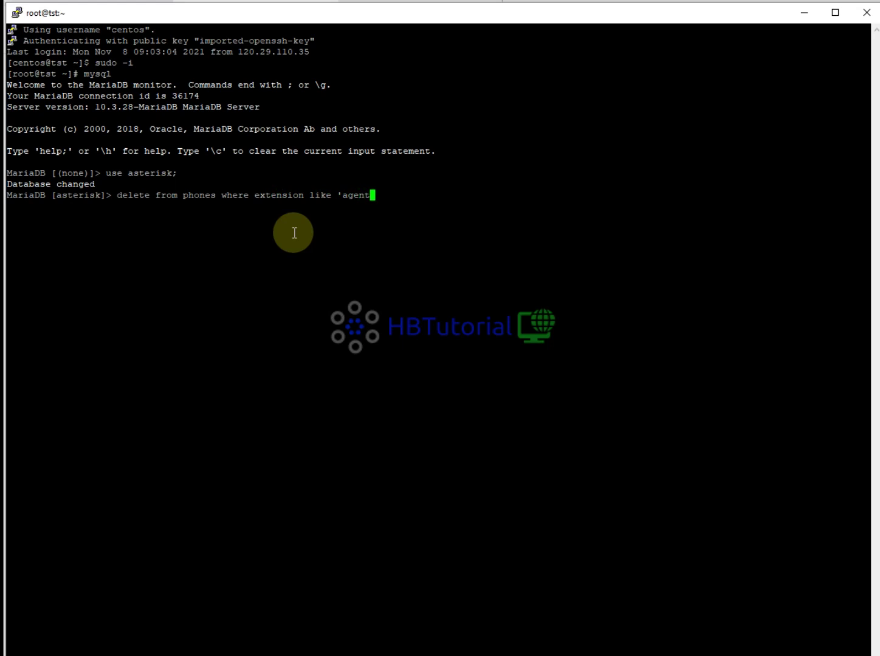
type("1")
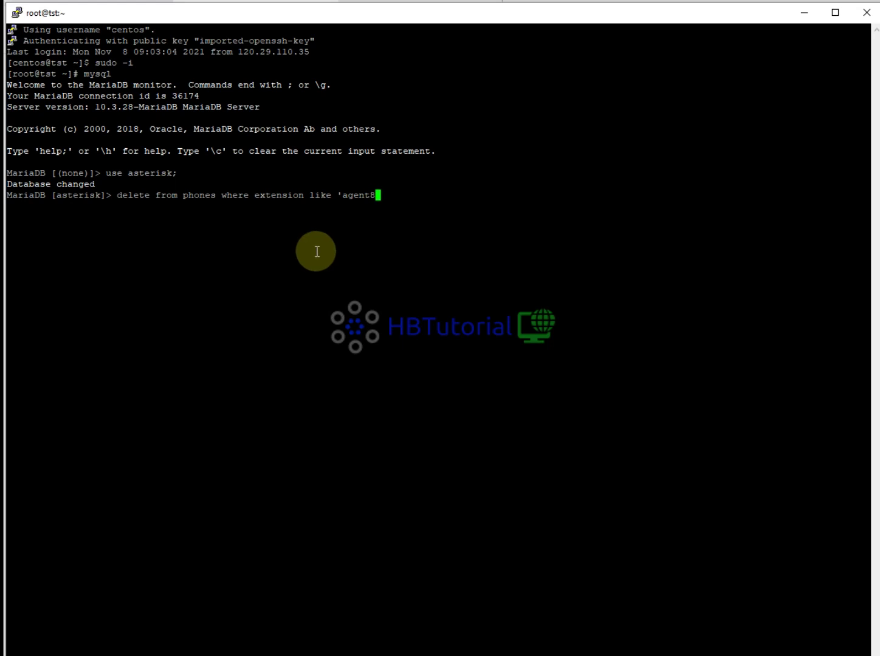
type("%'")
type(";")
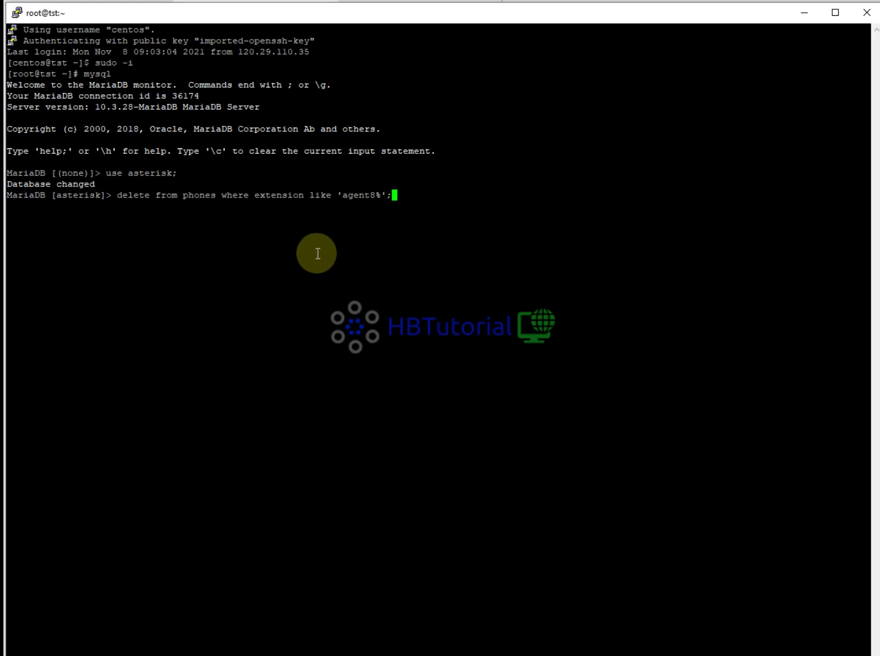
key("Return")
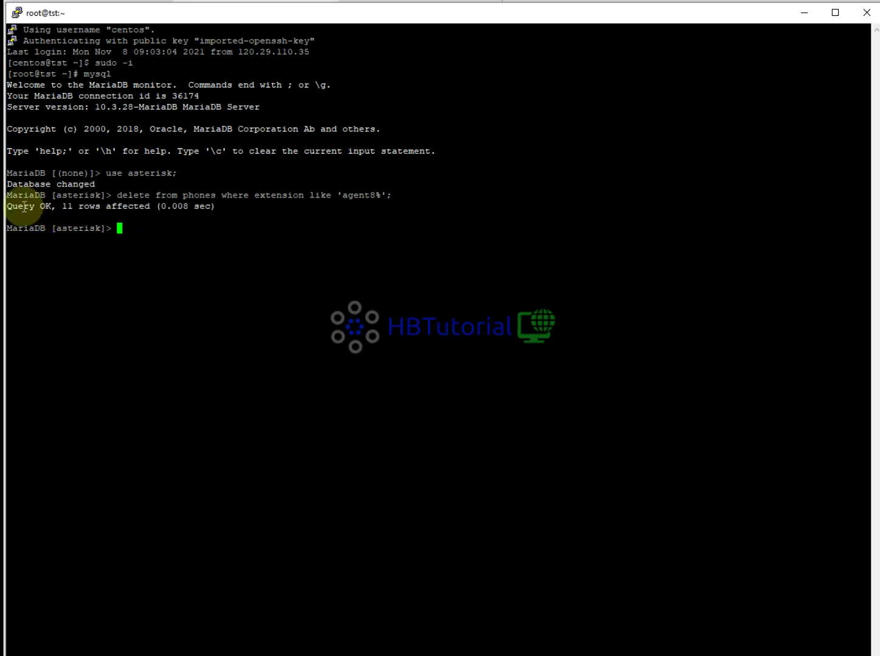
left_click_drag(11, 206, 193, 207)
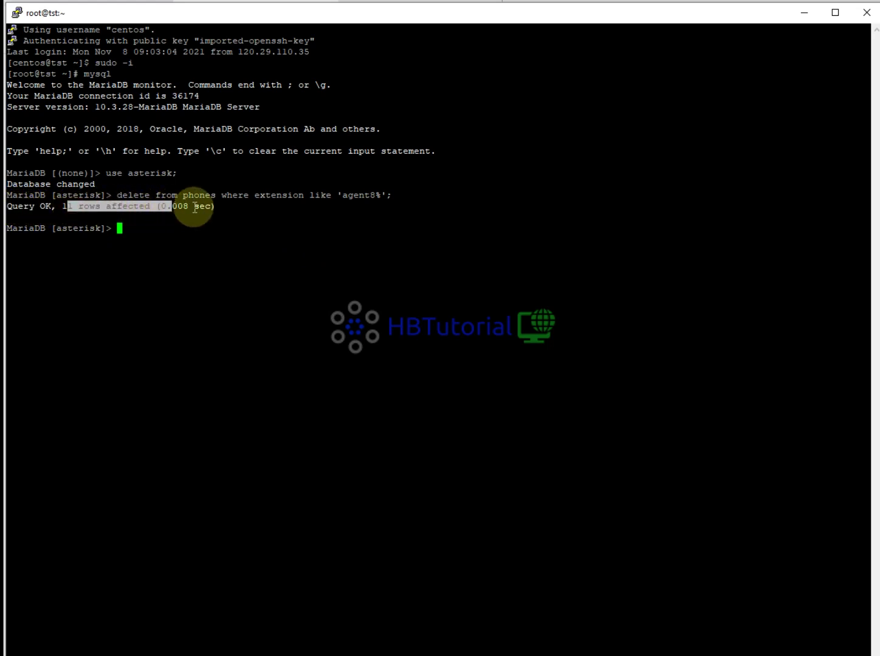
left_click(259, 212)
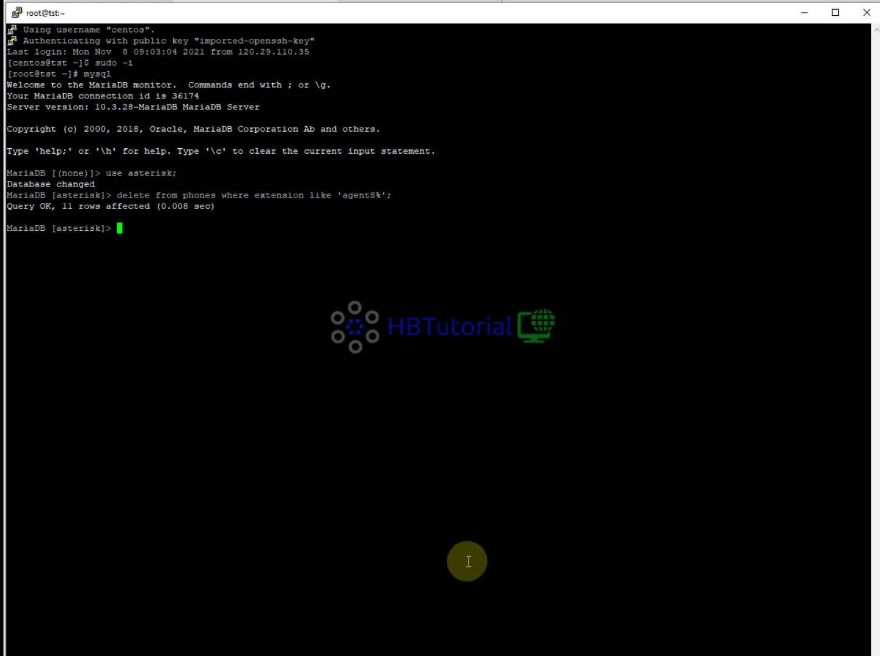
Refresh Admin > Phones and verify only the external callin phone remains.
left_click(425, 655)
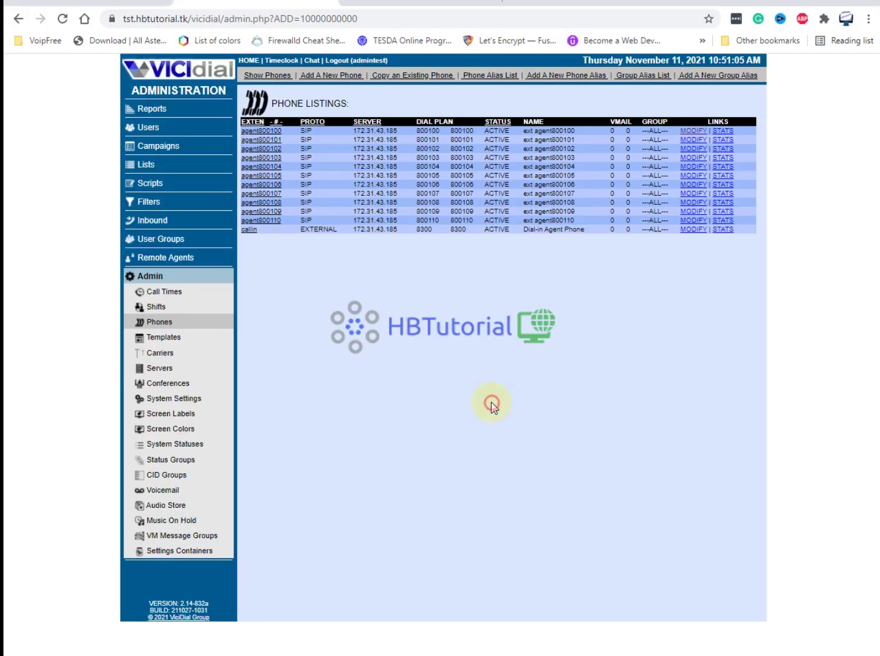
left_click(160, 322)
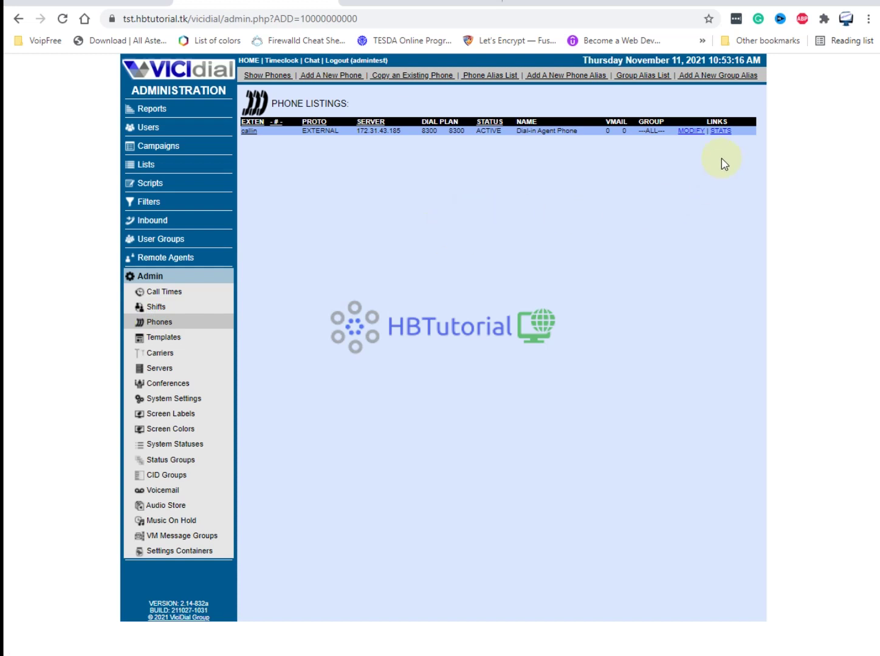
left_click_drag(727, 144, 262, 133)
left_click(256, 152)
Review the delete query and its agent8 pattern in the PuTTY session.
key("alt+Tab")
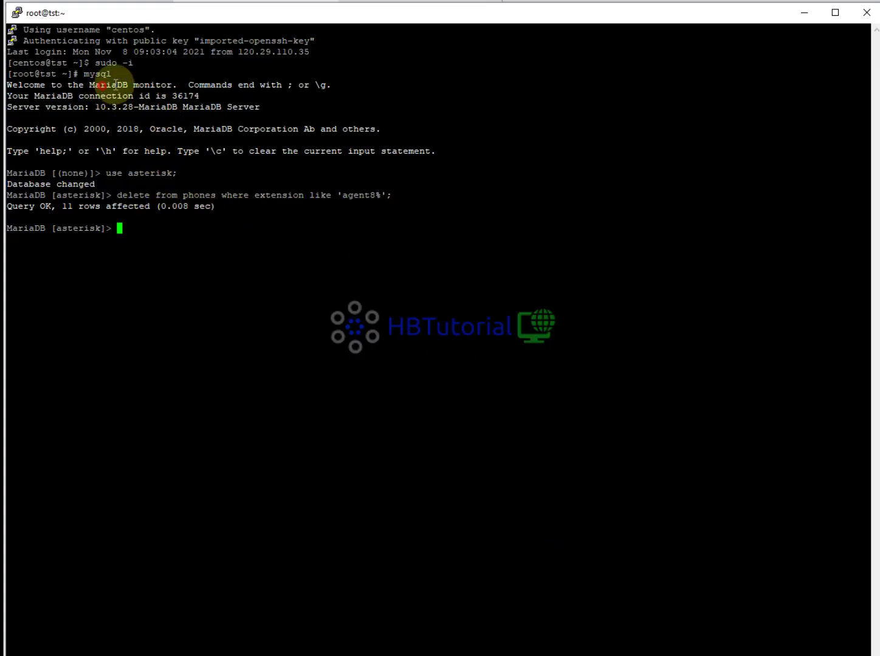
left_click_drag(116, 86, 136, 191)
left_click(359, 195)
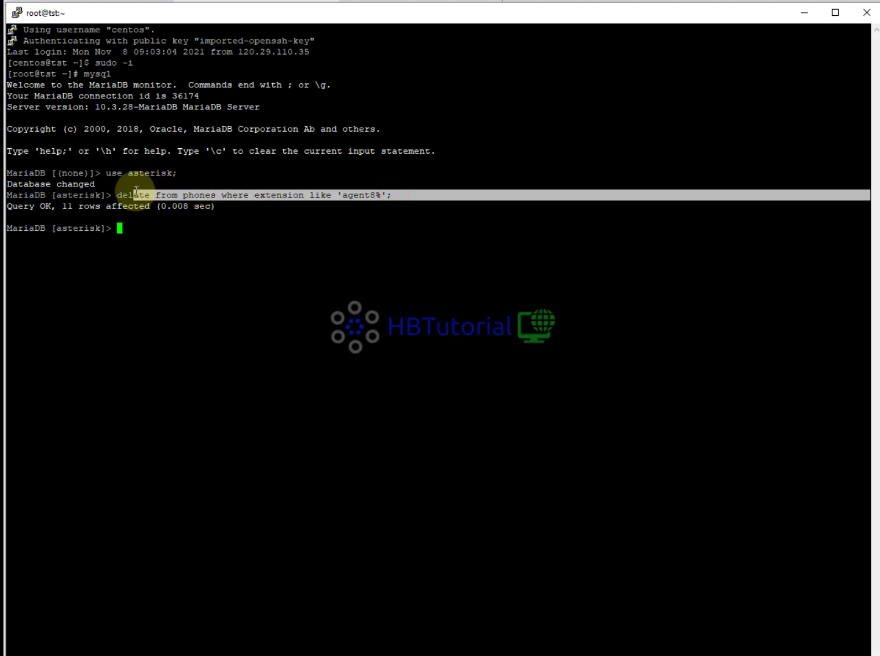
left_click(347, 200)
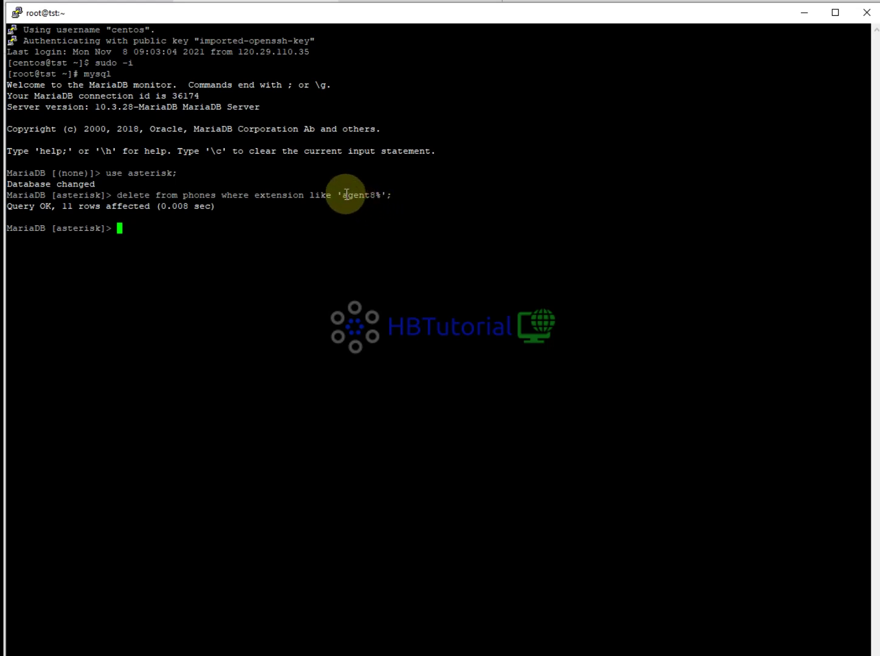
left_click_drag(344, 194, 375, 195)
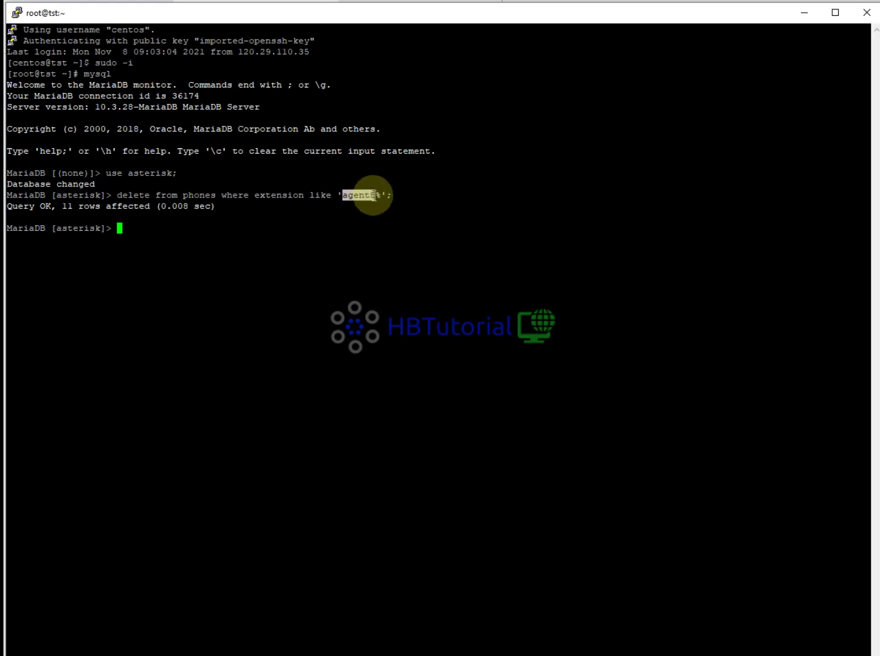
left_click(319, 224)
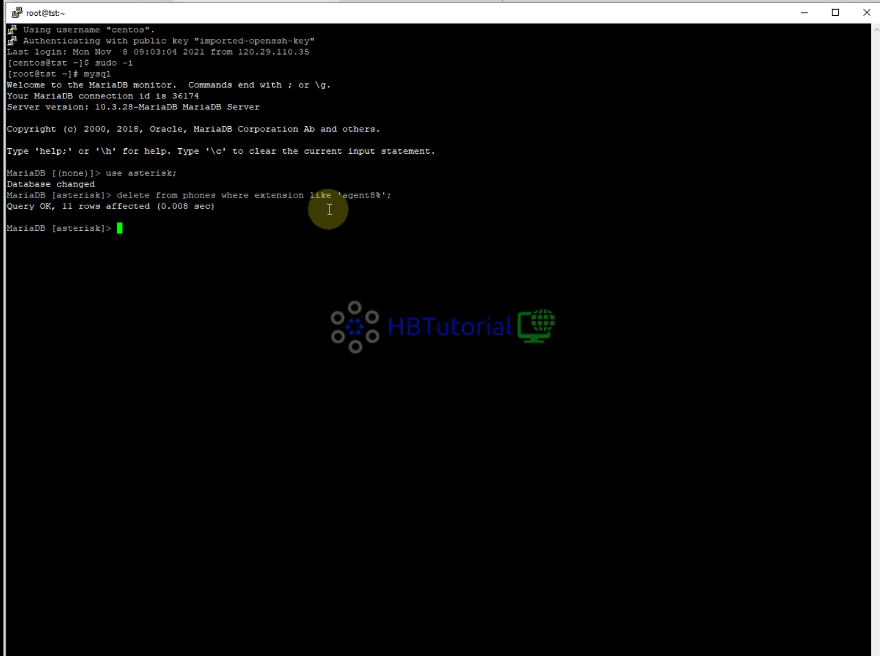
Exit MariaDB and go back to VICIdial's administration home page.
type("exit")
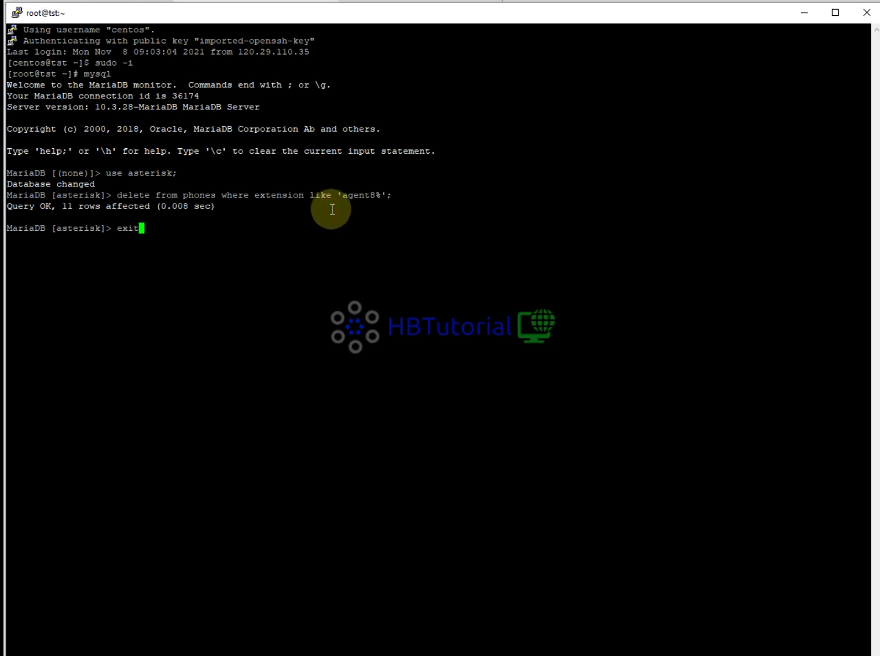
key("Return")
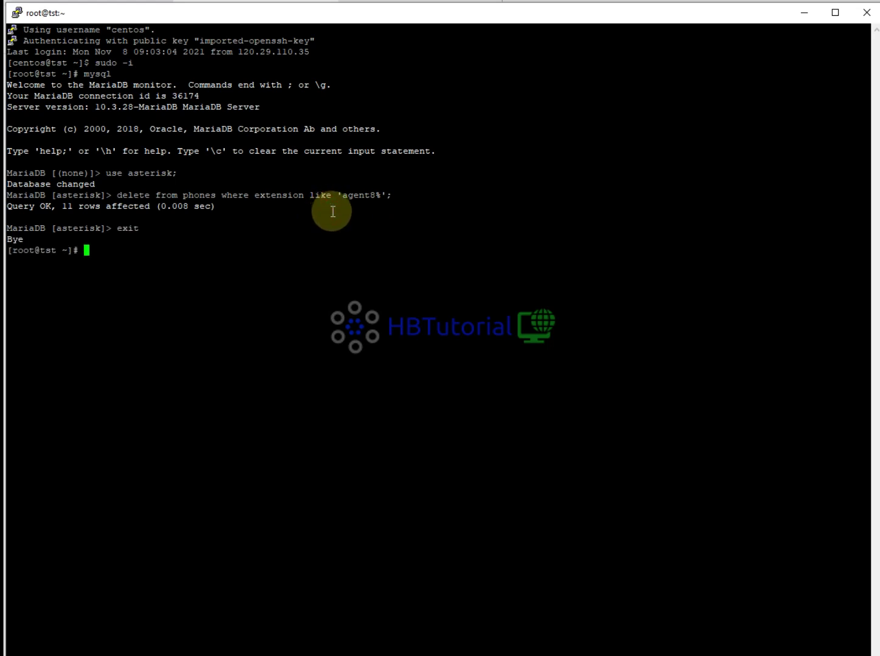
left_click(413, 654)
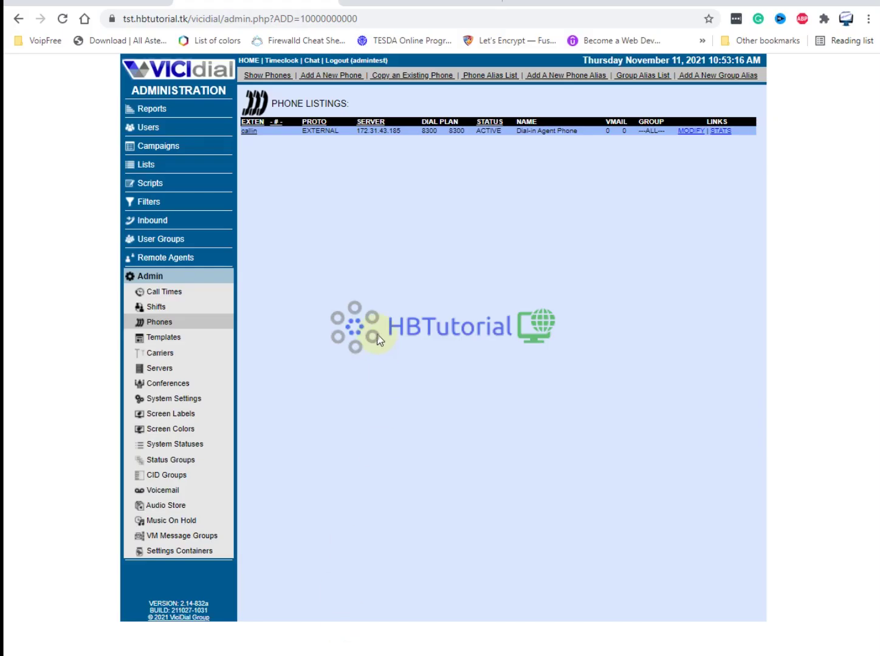
left_click(167, 71)
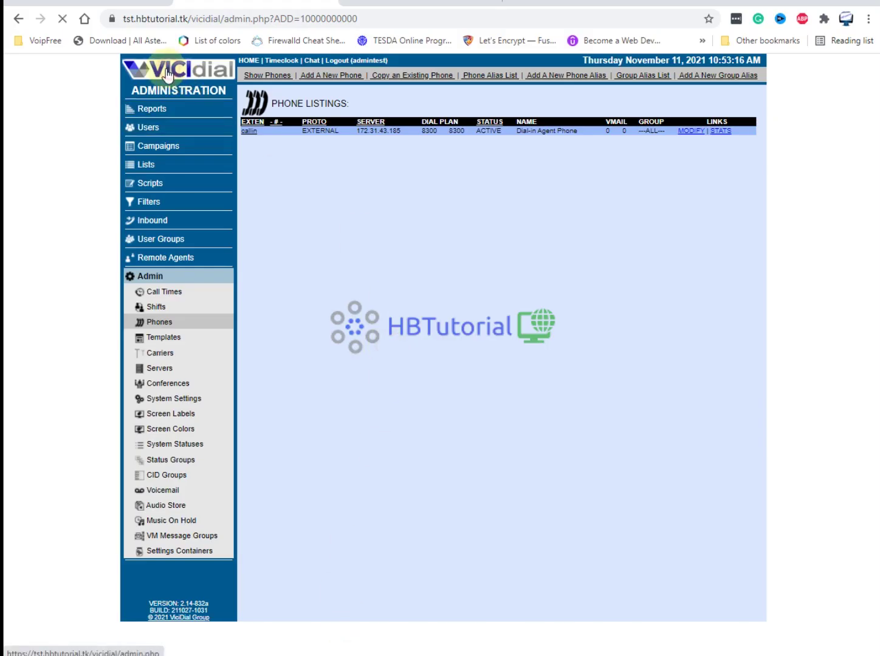